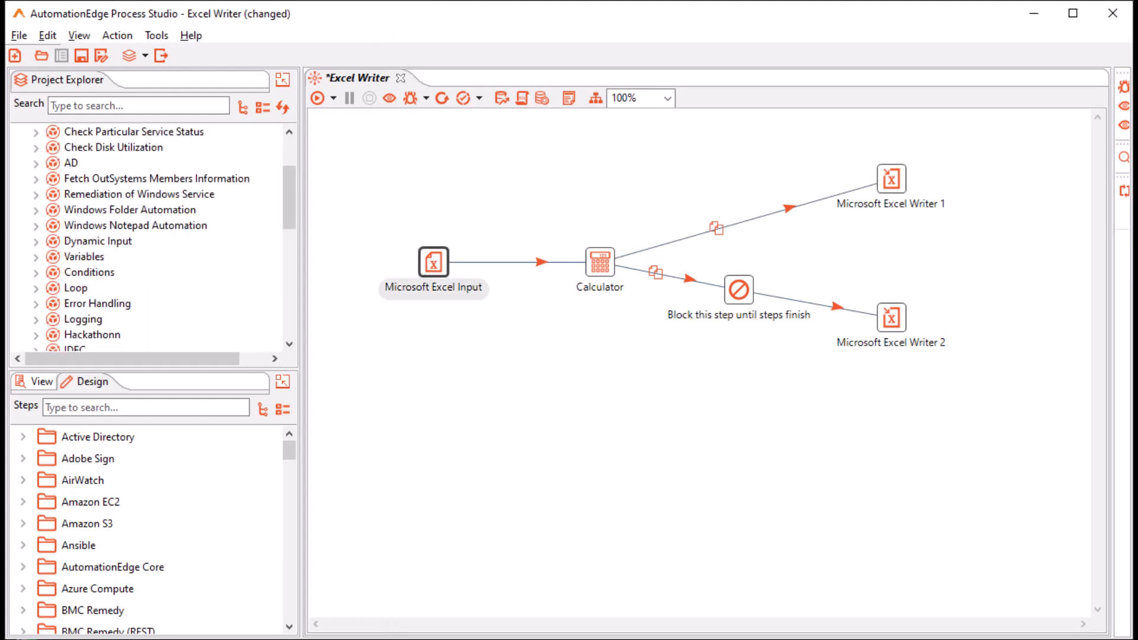
mouse_move(433, 262)
double_click(601, 262)
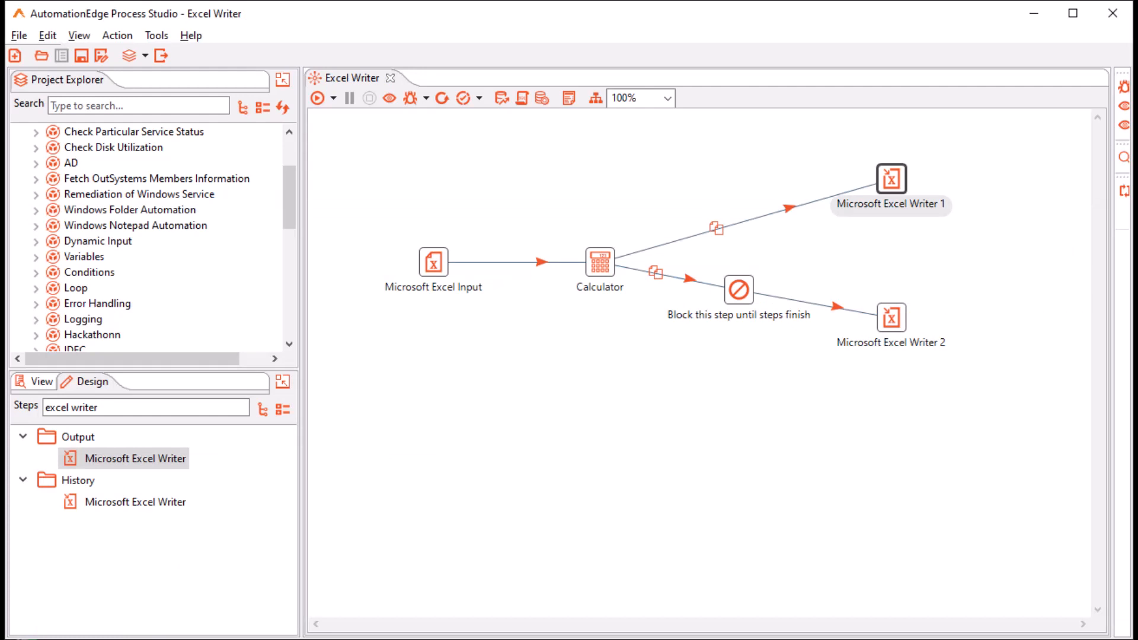
- Open the settings of Microsoft Excel Writer 1 and rename the step OTF_EmployeeSalary
mouse_move(892, 318)
mouse_move(739, 290)
mouse_move(891, 178)
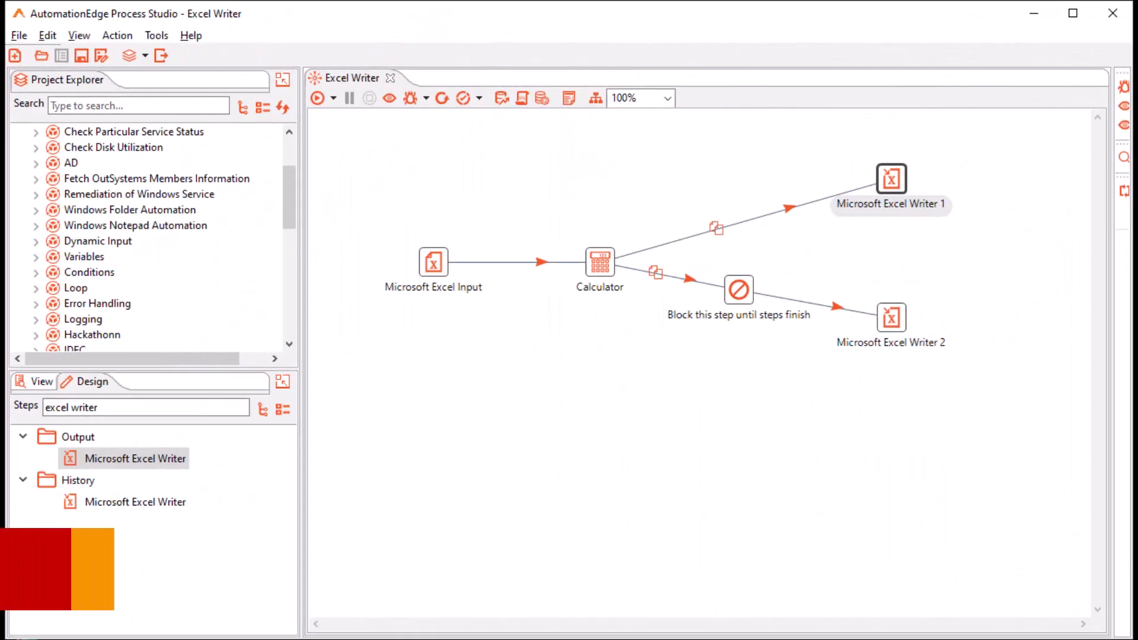
mouse_move(891, 178)
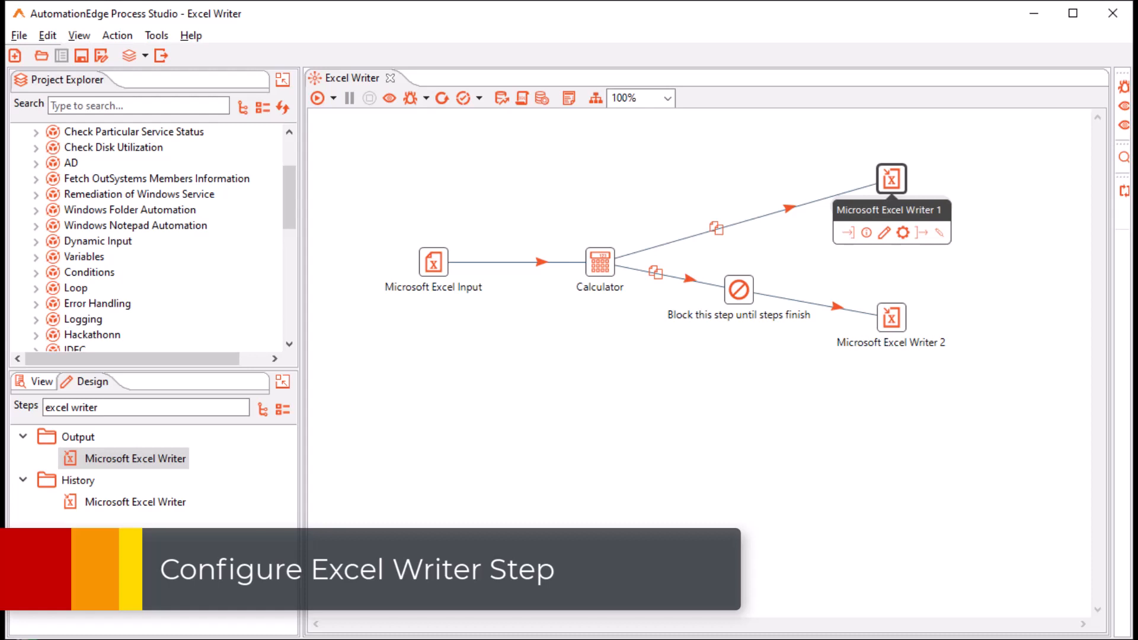
double_click(891, 178)
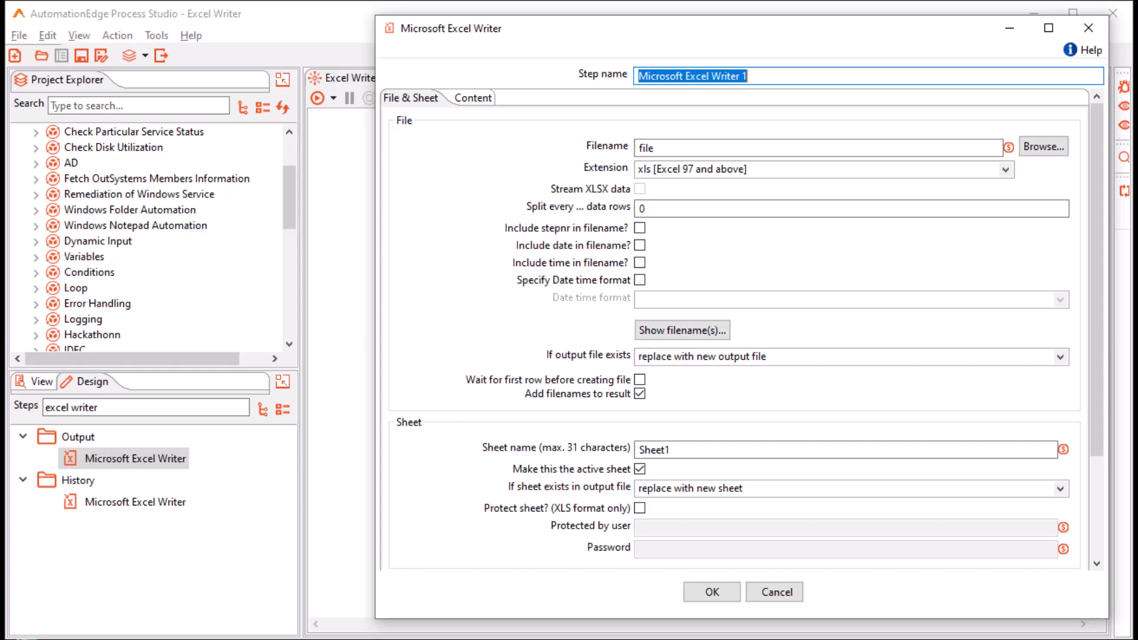
key(BackSpace)
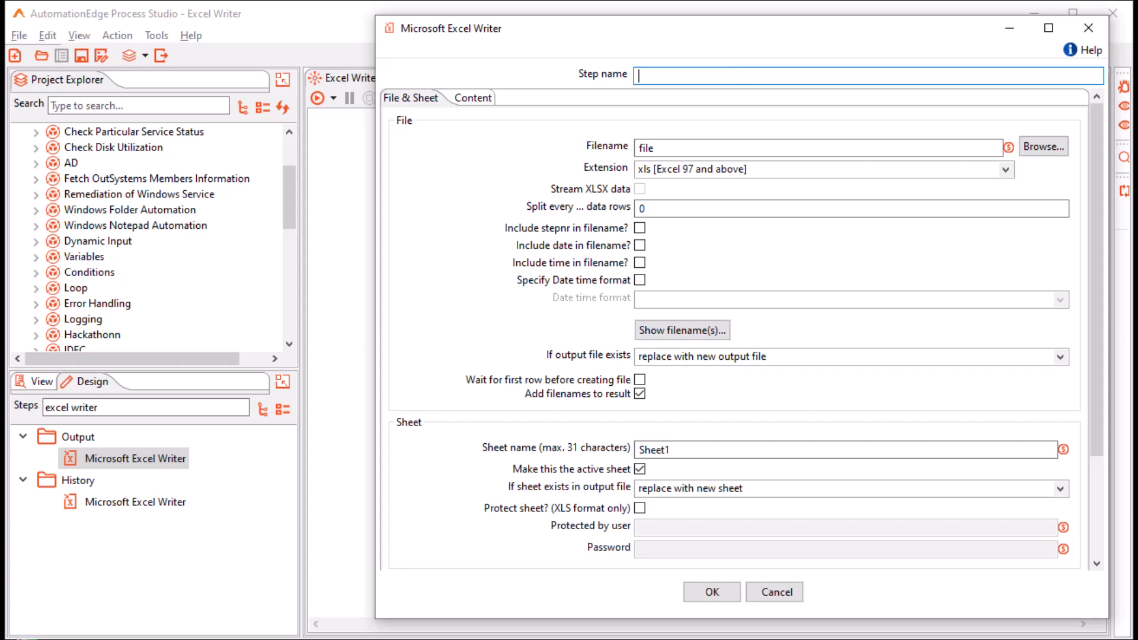
text(OTF_EmployeeSalary)
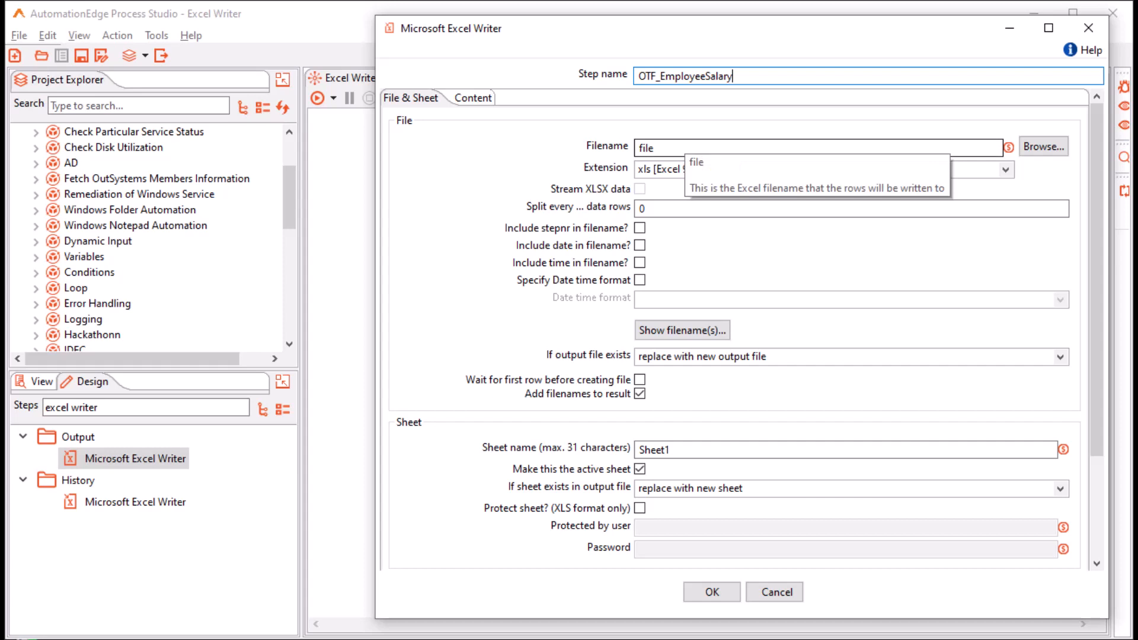
- Set the output filename to ${Internal.Entry.Current.Directory}/EmployeeSalary with the extension xlsx [Excel 2007 and above]
click(711, 149)
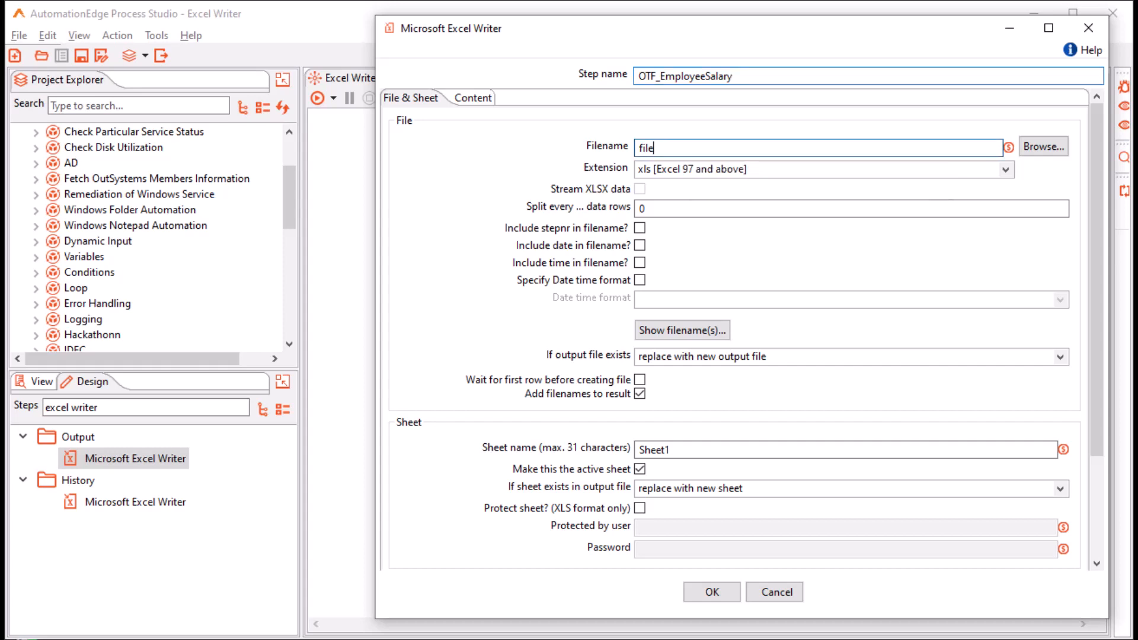
key(ctrl+a)
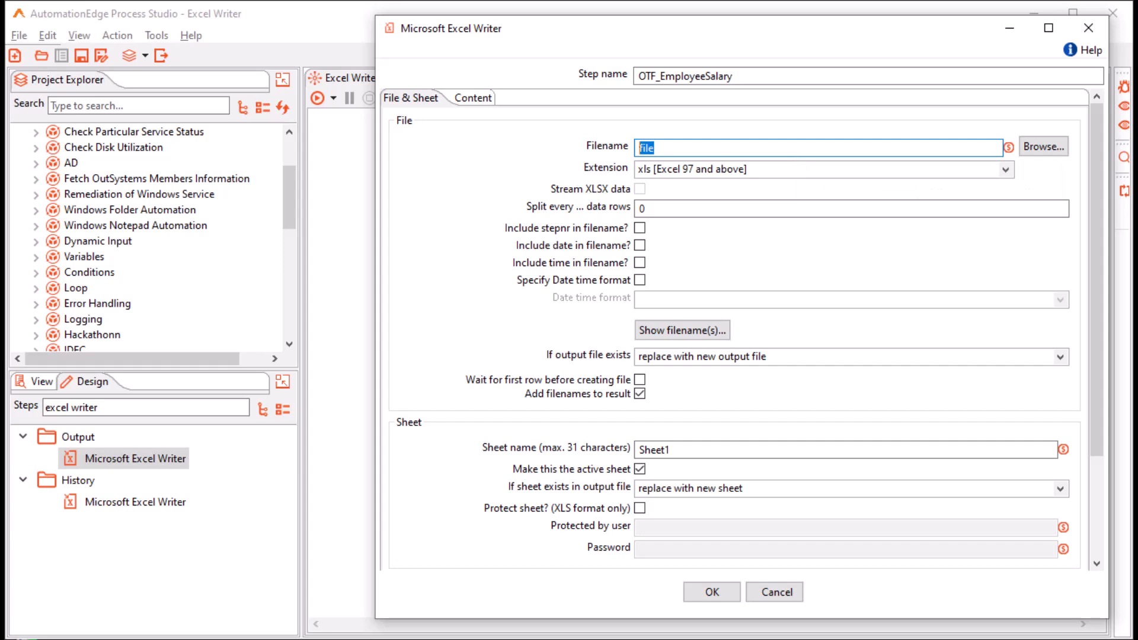
key(BackSpace)
key(ctrl+space)
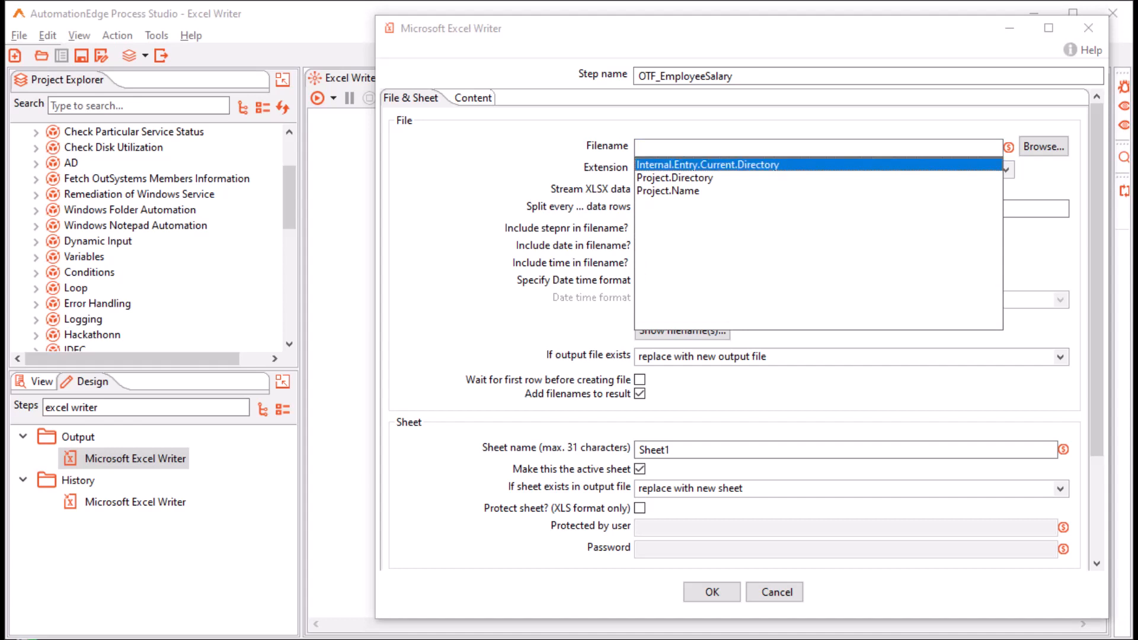
key(Return)
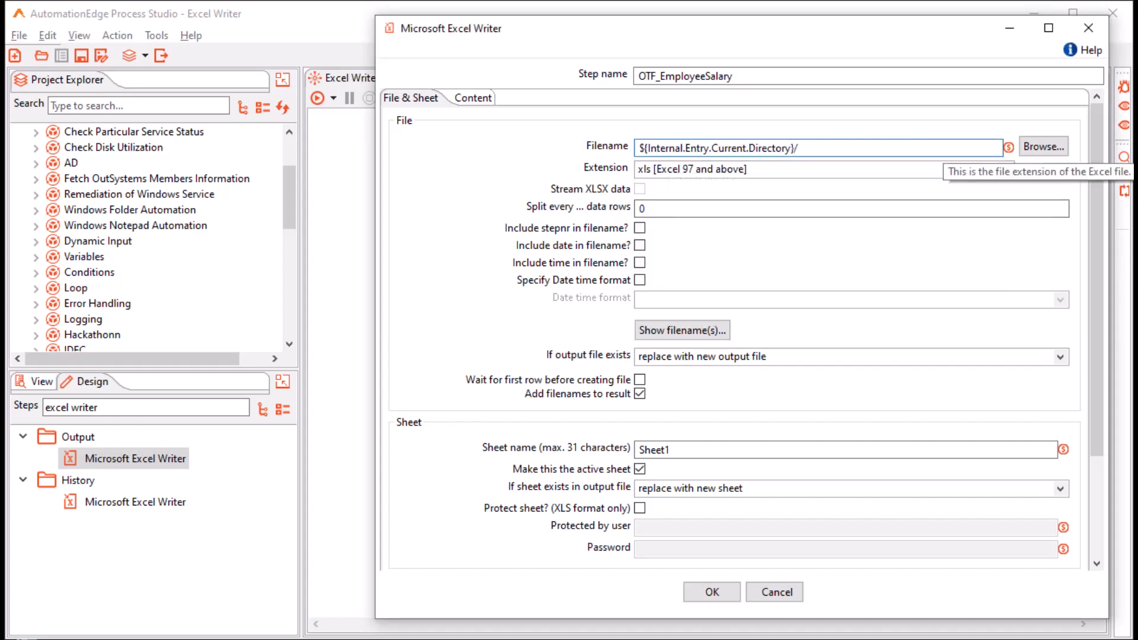
text(/EmployeeSalary)
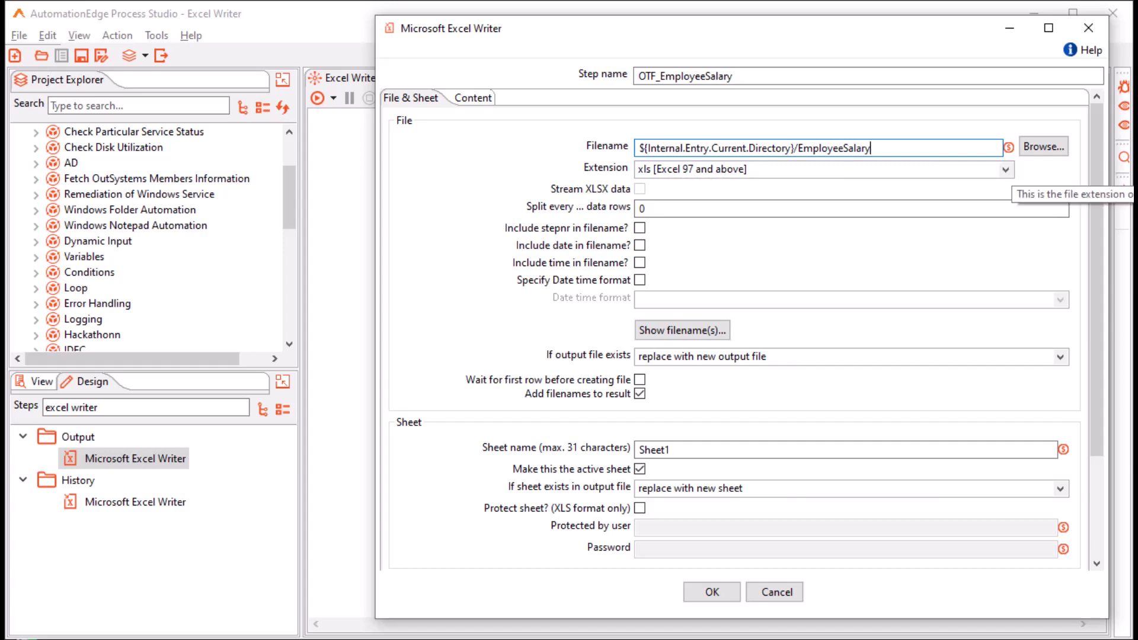
click(1006, 170)
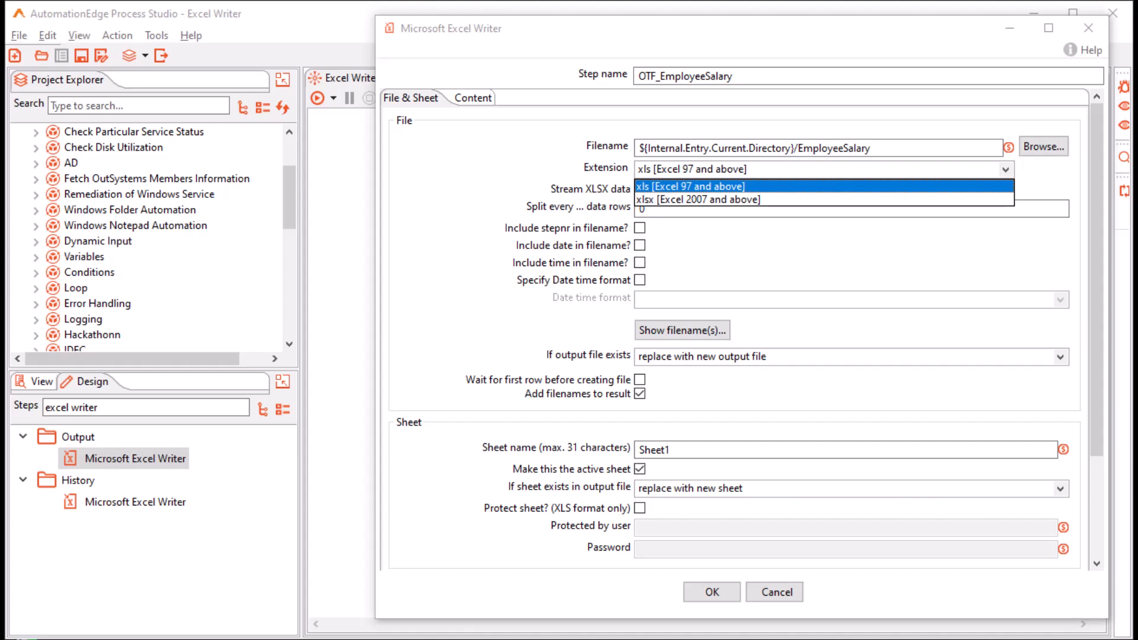
click(698, 200)
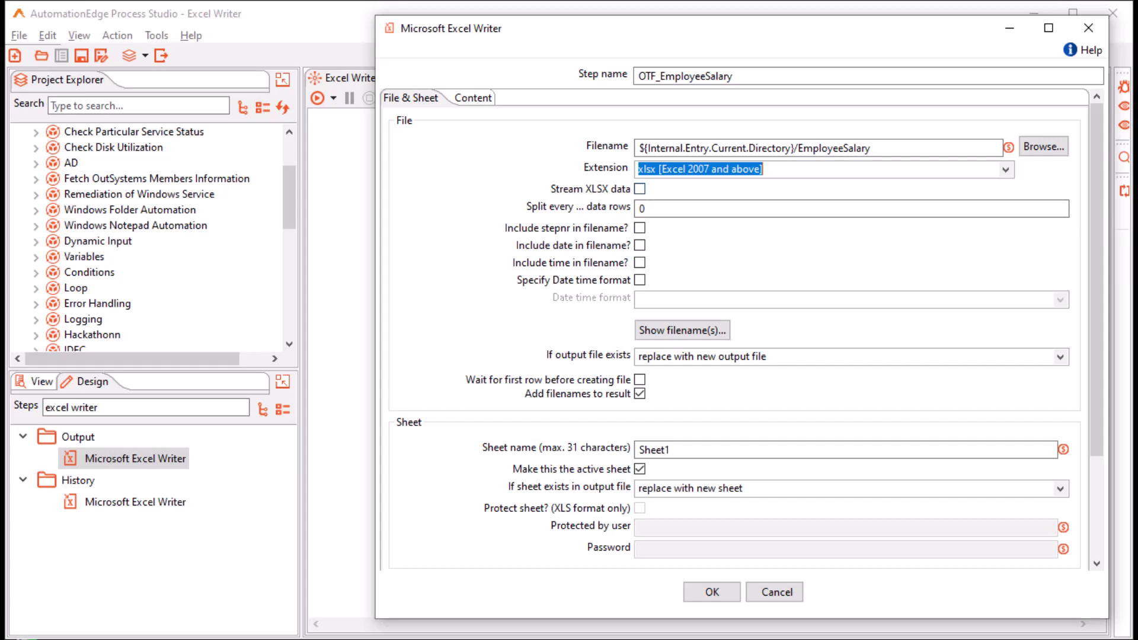
double_click(643, 208)
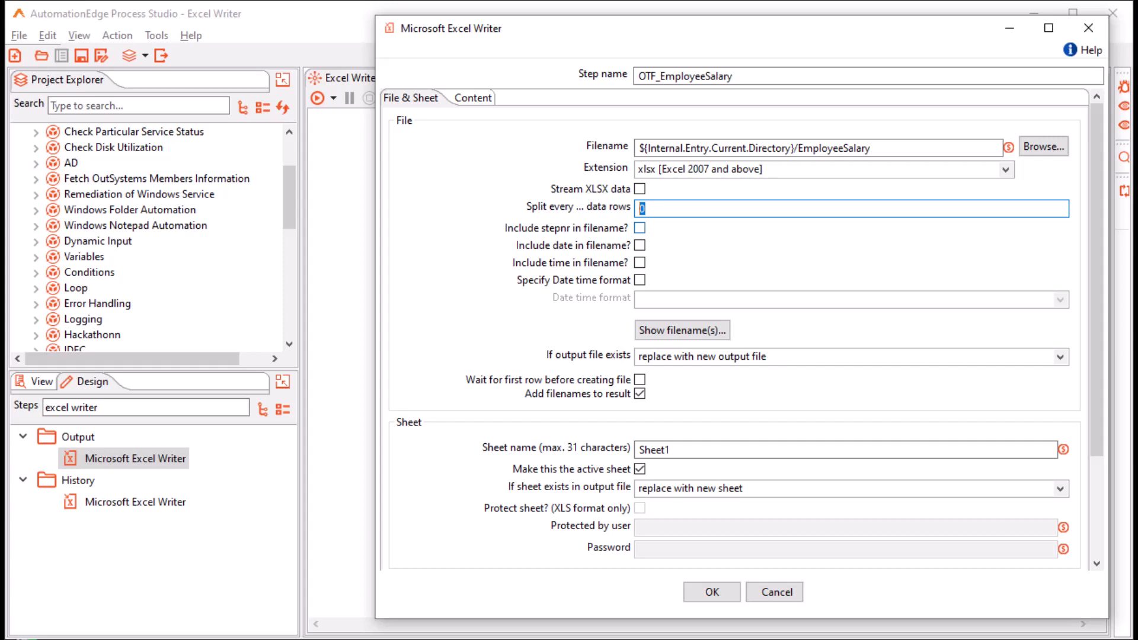
key(Tab)
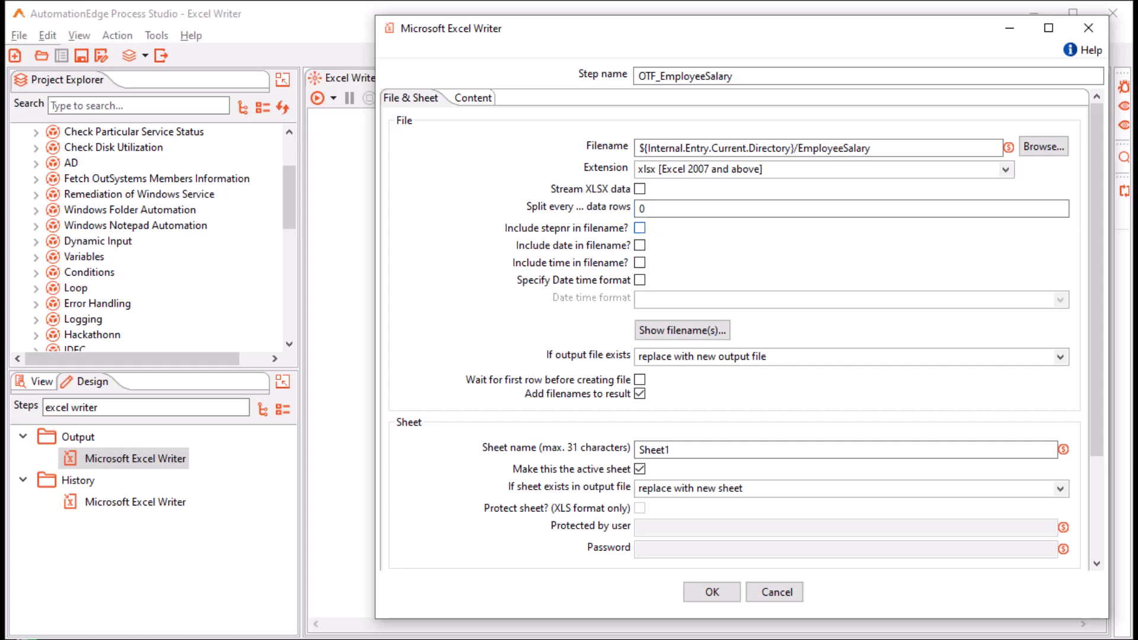
key(Tab)
click(640, 245)
click(640, 245)
click(640, 262)
click(640, 262)
click(640, 262)
click(639, 262)
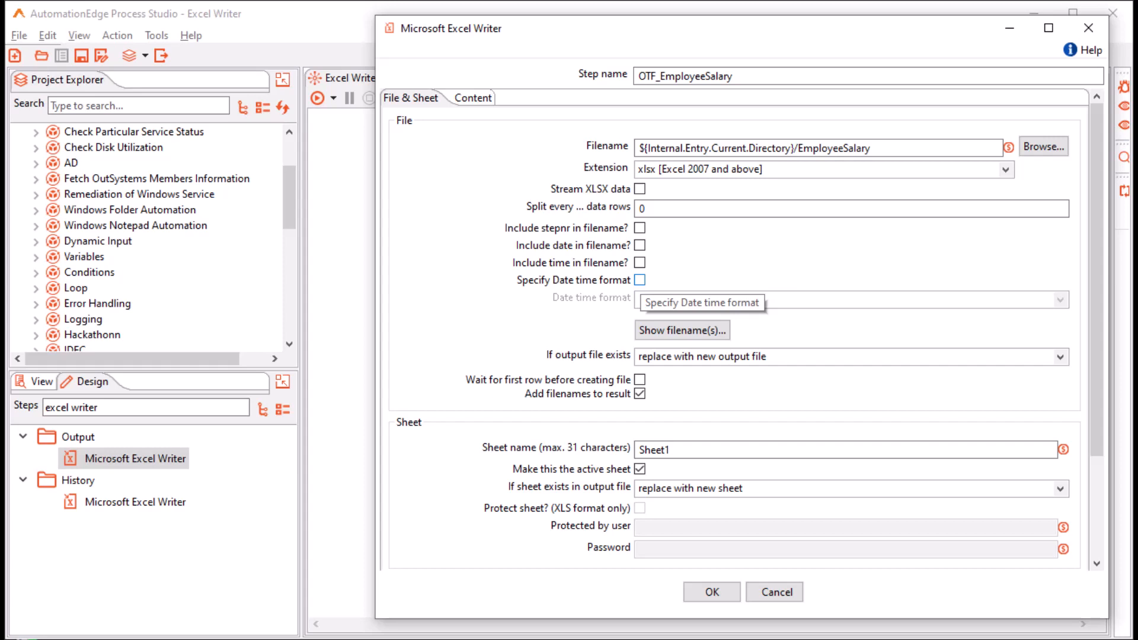
- Enable the custom date time format for the filename, look through the available formats, and disable the option again
click(640, 280)
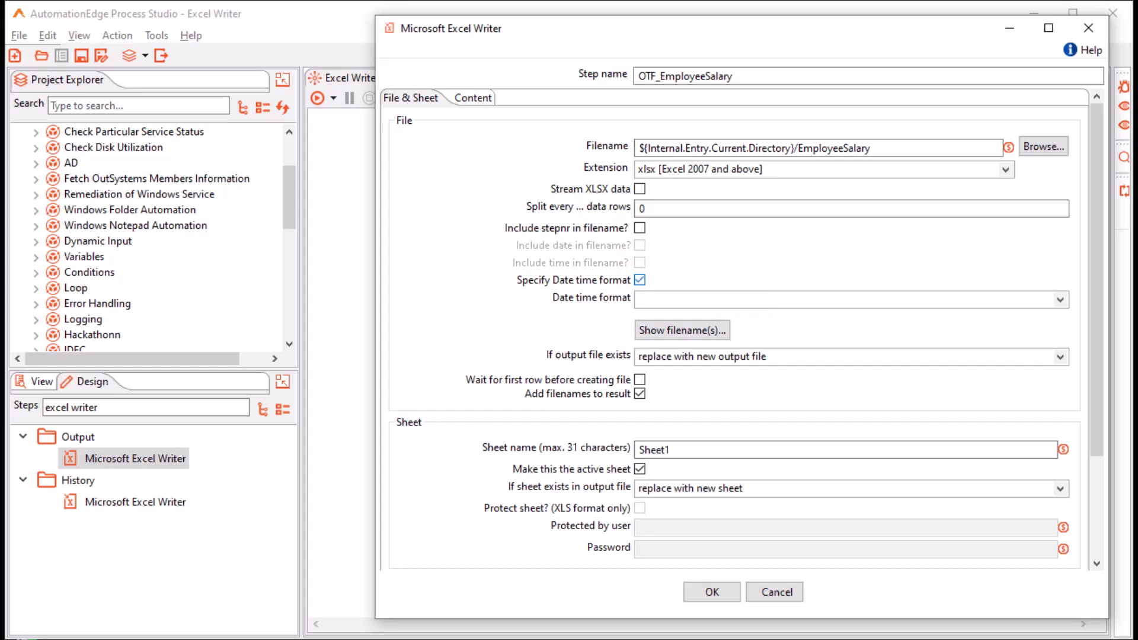
click(1060, 300)
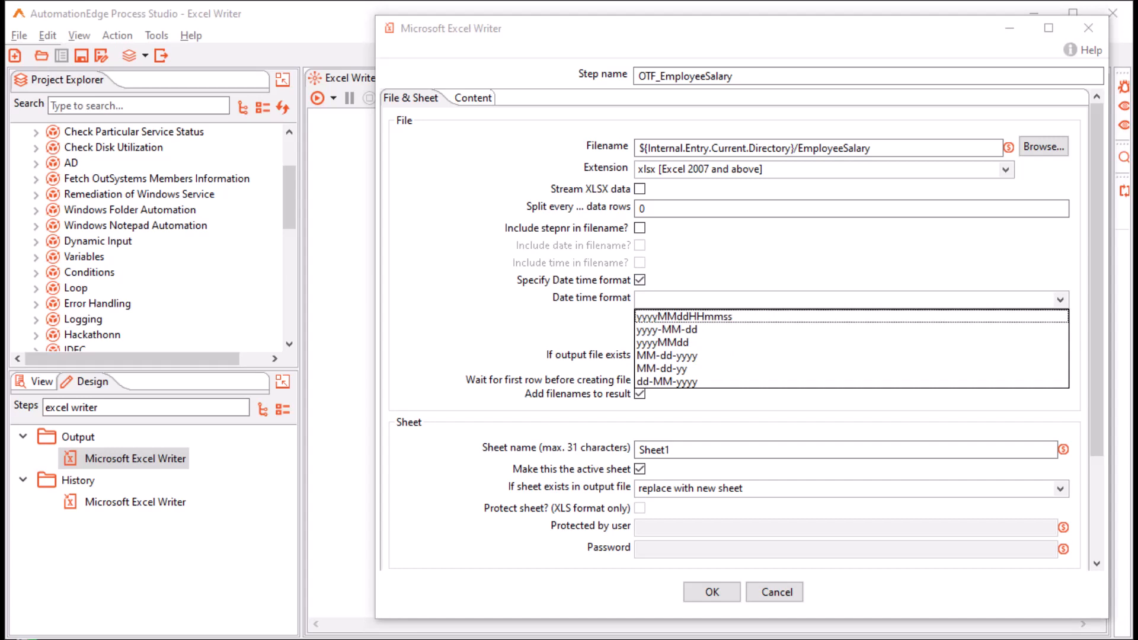
click(1060, 300)
click(1060, 300)
click(640, 280)
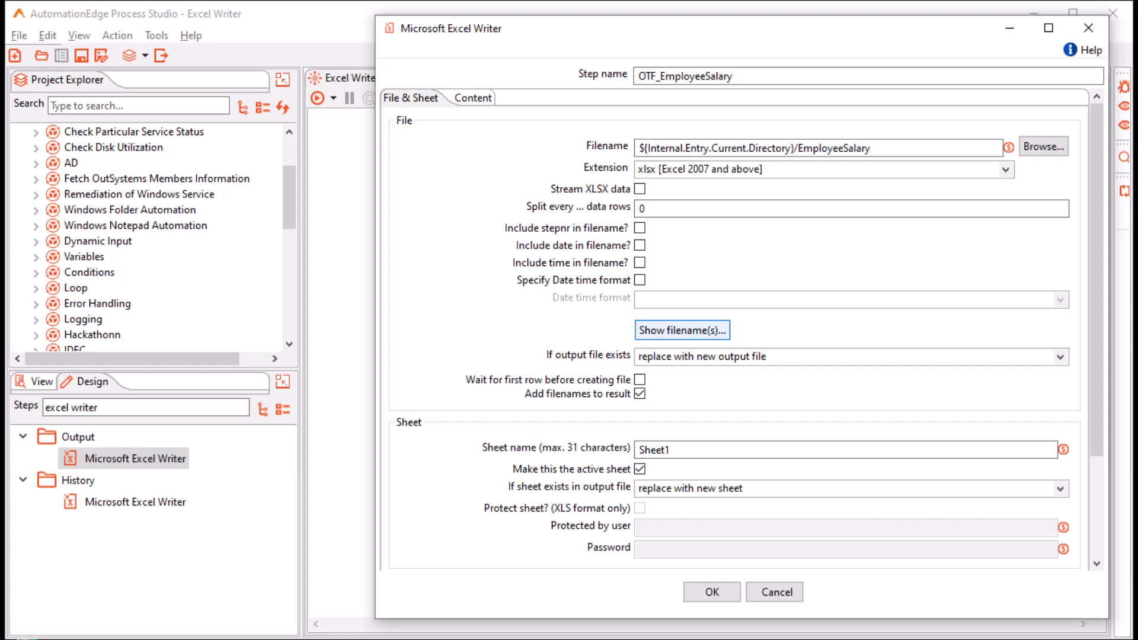
- Preview the output filename and choose "replace with new output file" for the case that the output file exists
click(681, 330)
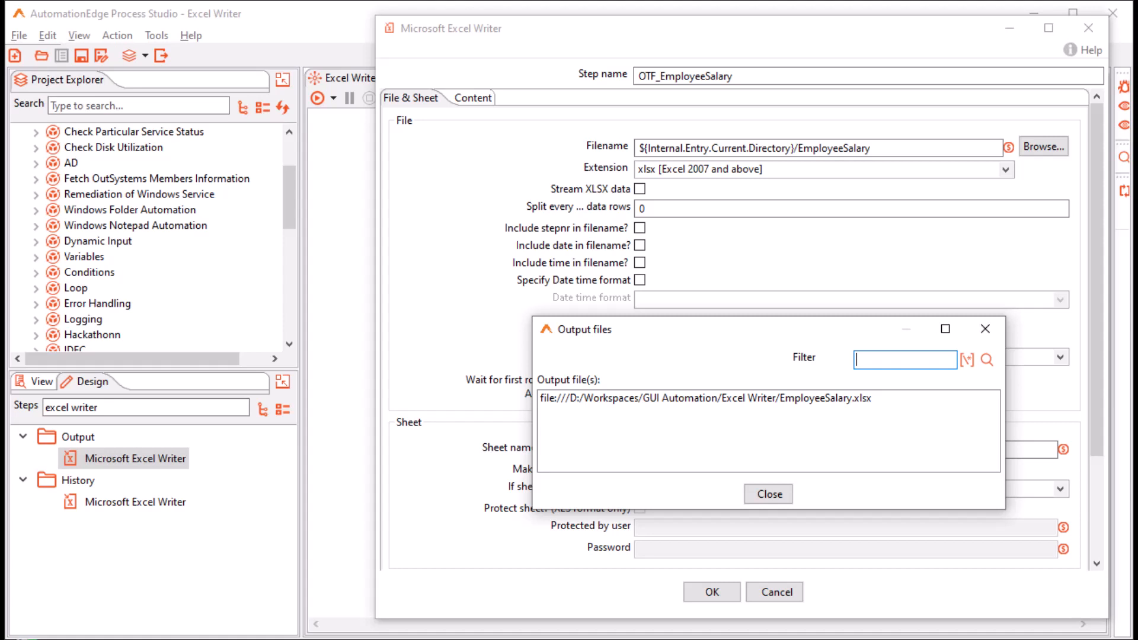
click(770, 494)
click(729, 356)
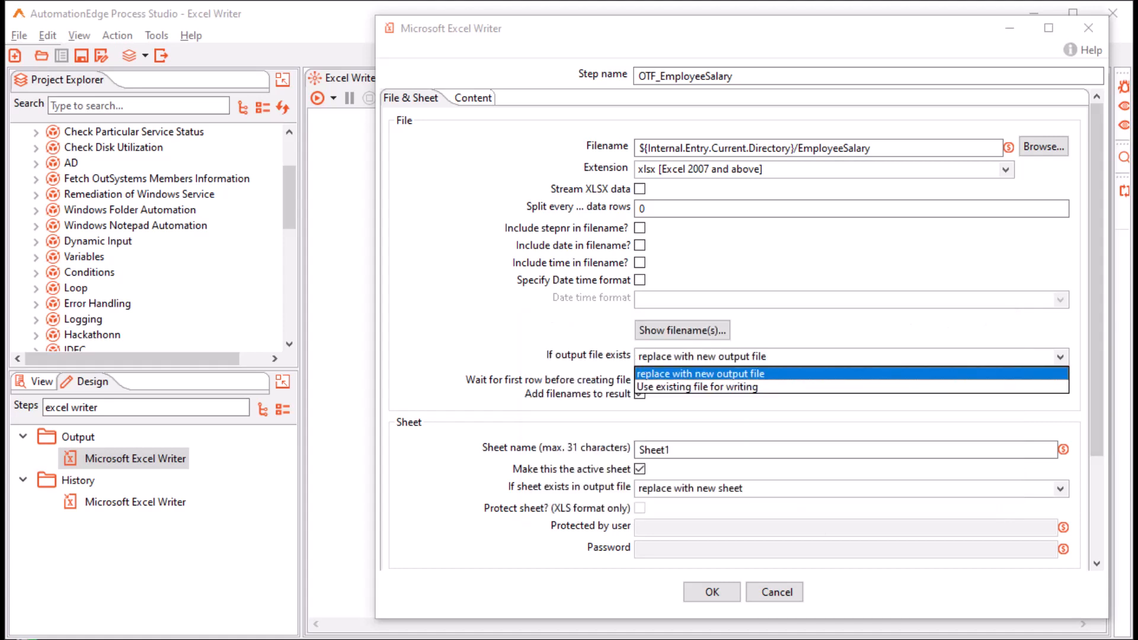
click(729, 374)
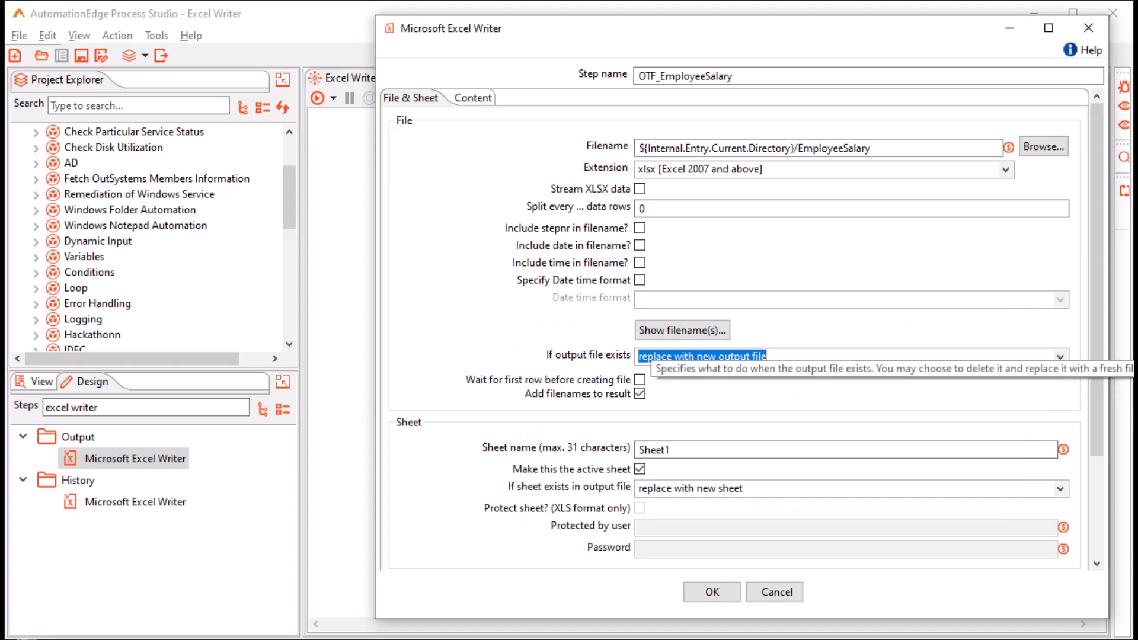
click(1060, 357)
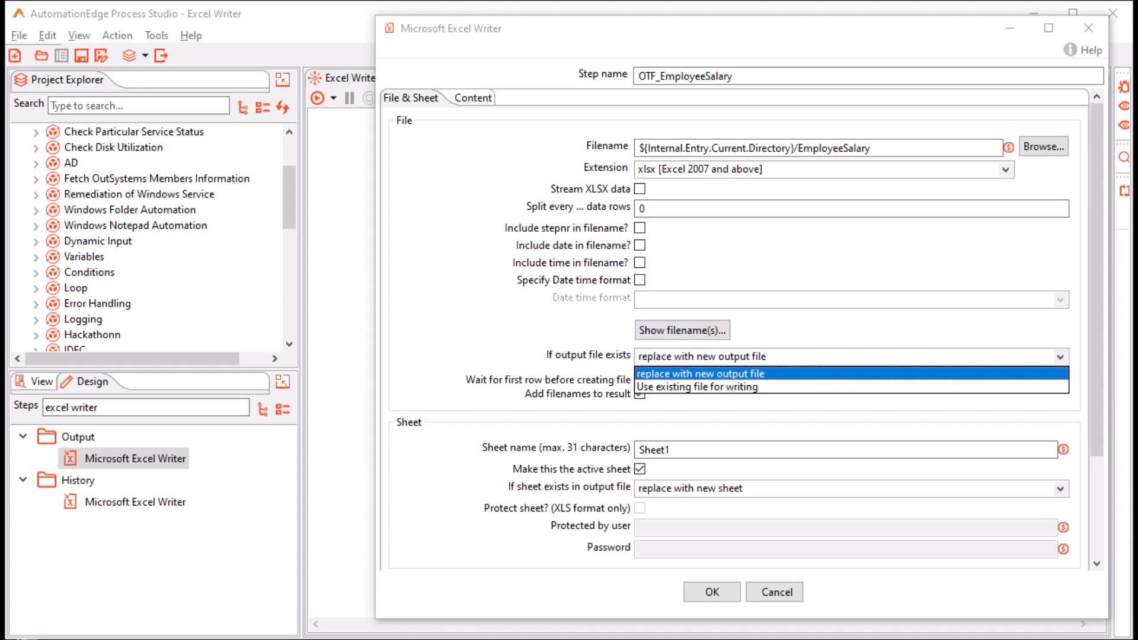
key(Return)
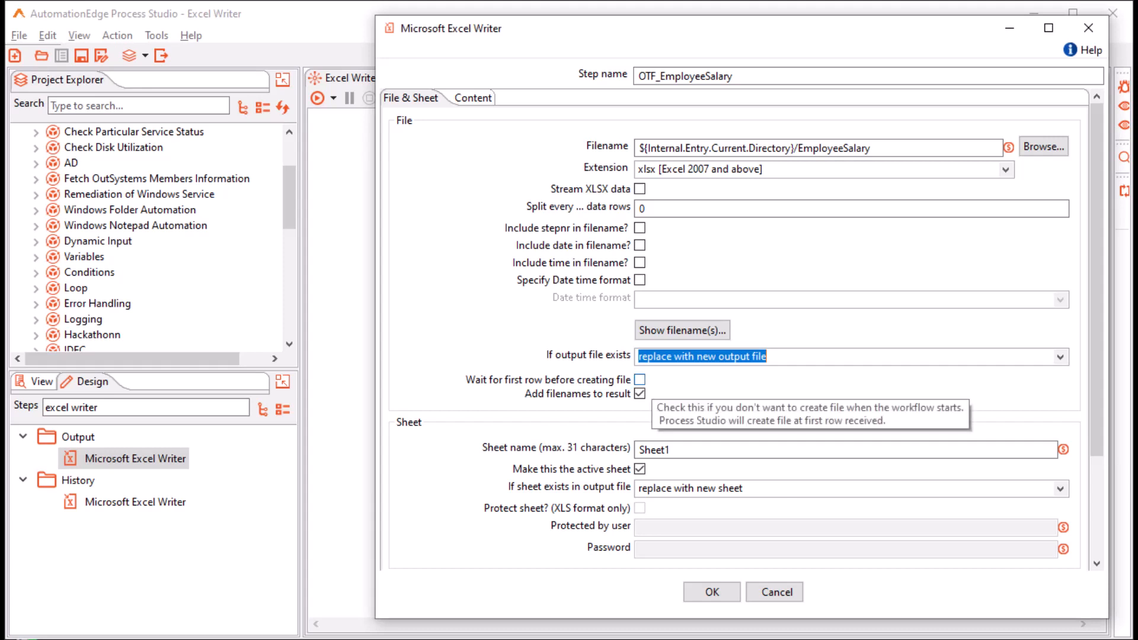
click(639, 379)
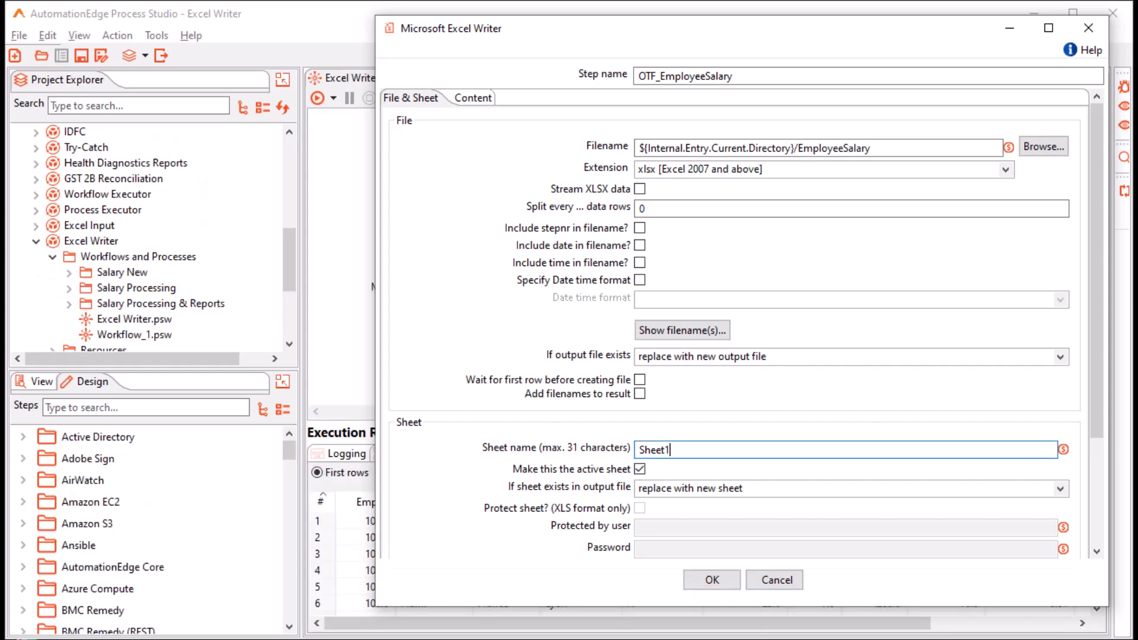
- Name the sheet Country Salary and choose "replace with new sheet" if the sheet exists in the output file
key(ctrl+a)
text(Country Salary)
click(1060, 488)
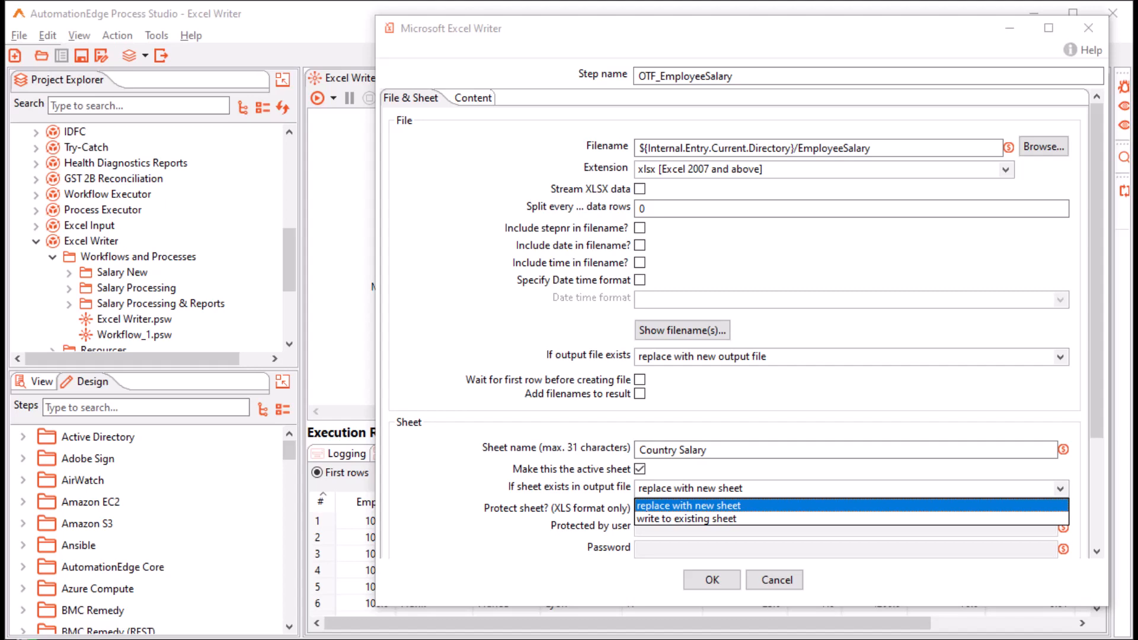
click(689, 505)
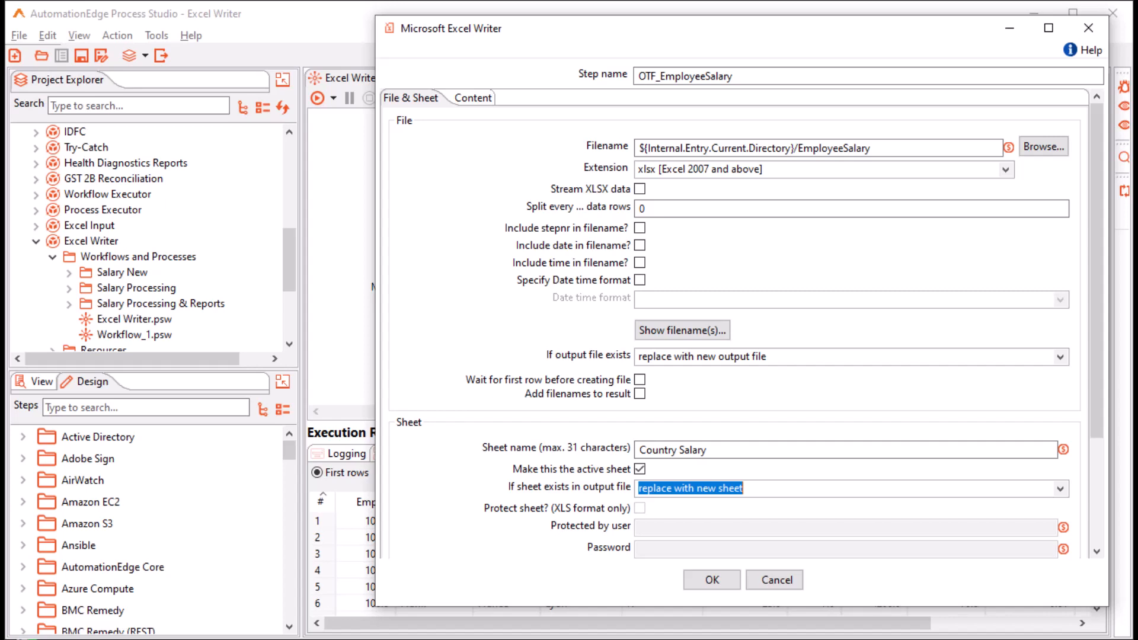
- Enable the template options for creating new files and new sheets, and turn both off again
scroll(736, 326, down, 3)
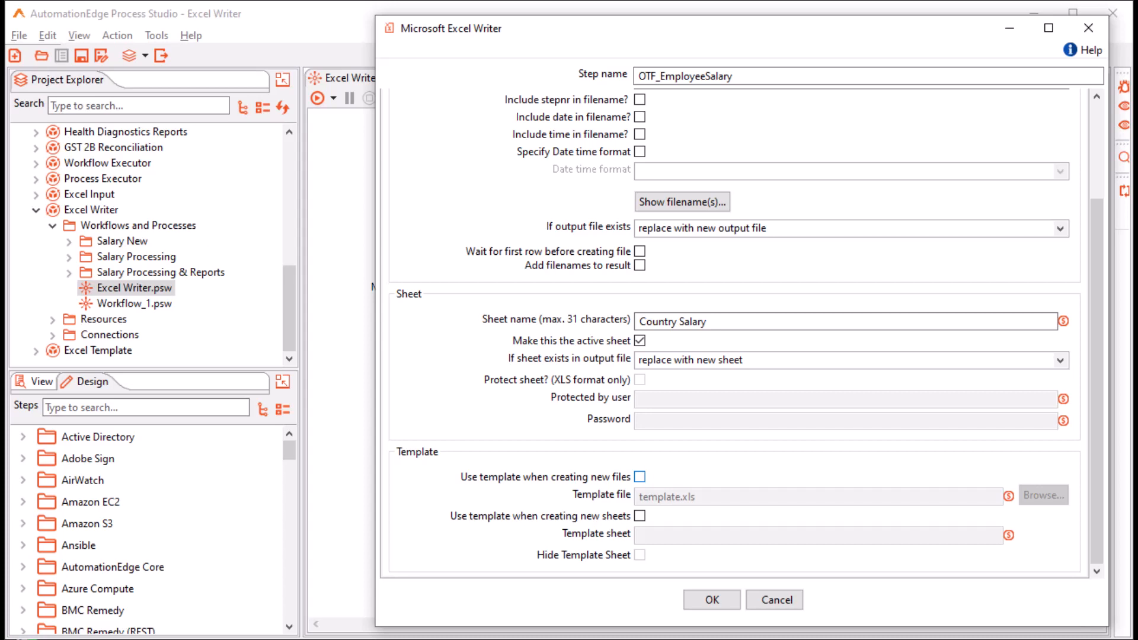
click(640, 477)
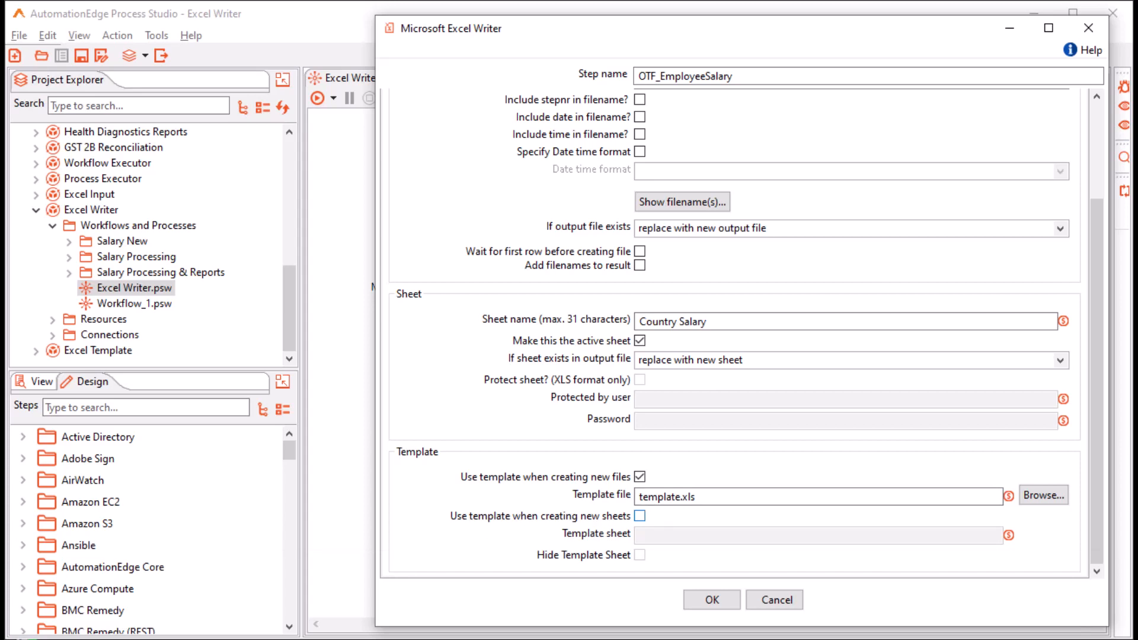
click(640, 516)
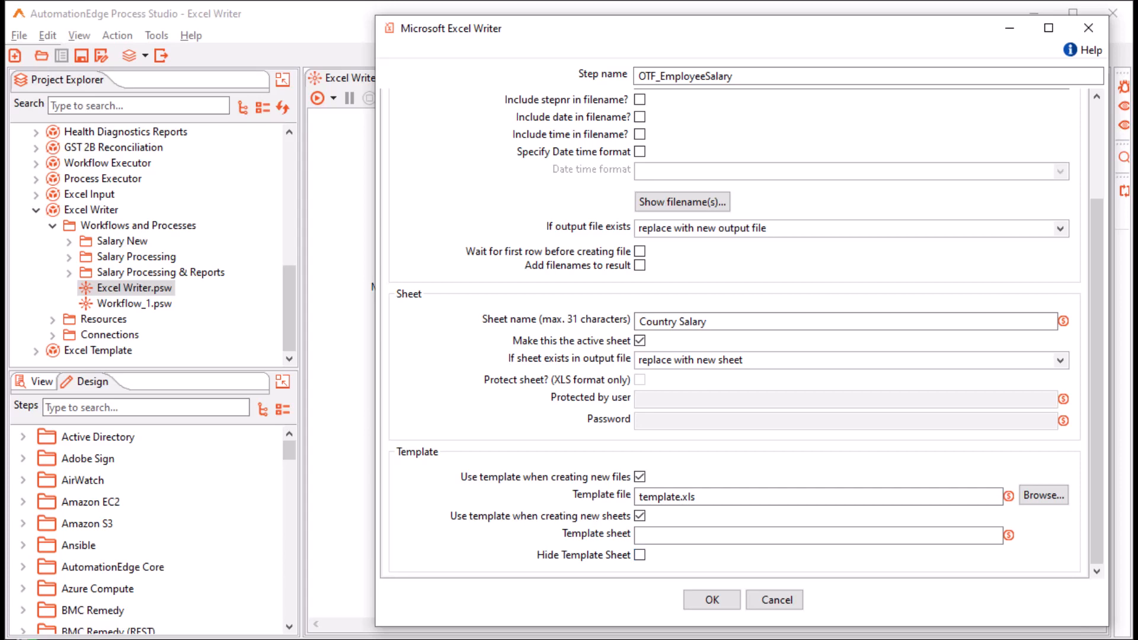
click(639, 516)
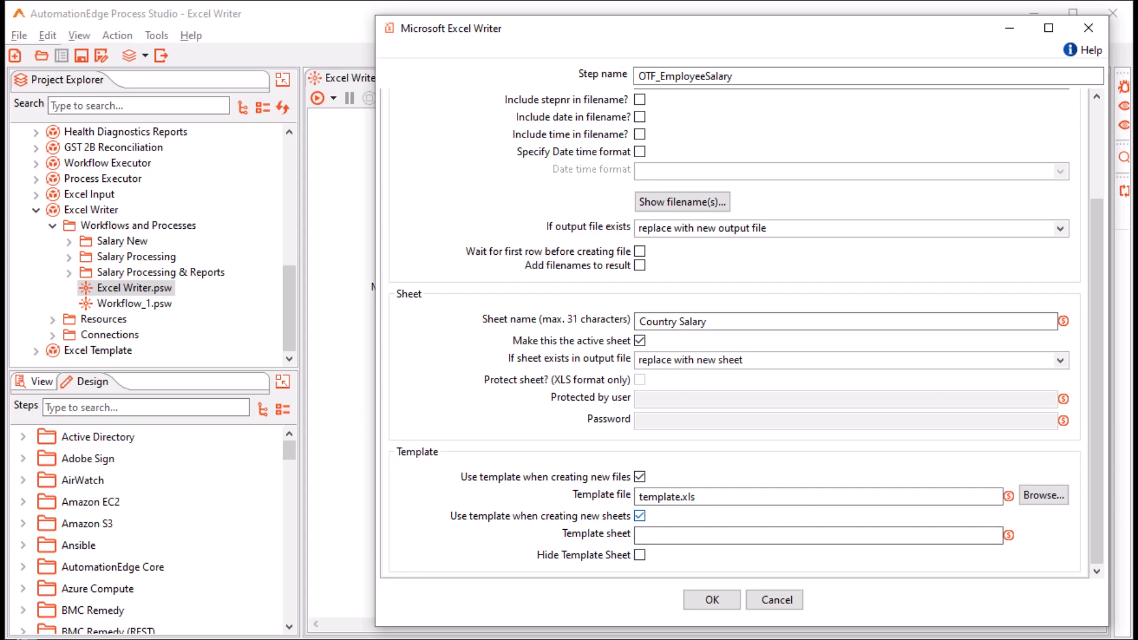
click(639, 476)
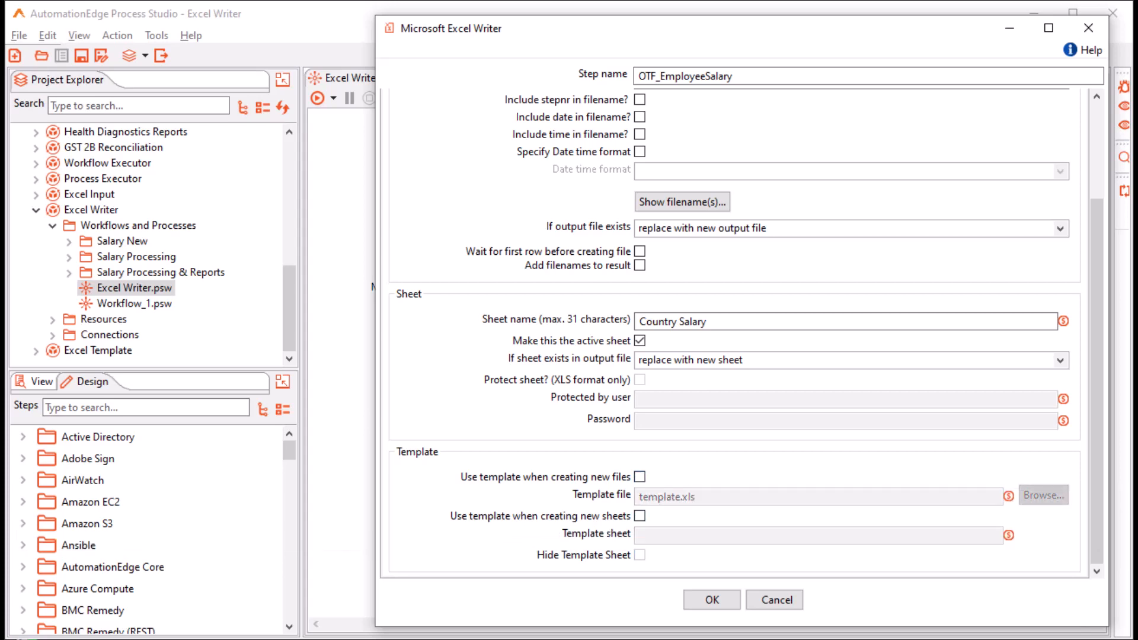
- Open the content settings of the OTF_EmployeeSalary writer and choose "overwrite existing cells" for writing rows
scroll(735, 332, up, 3)
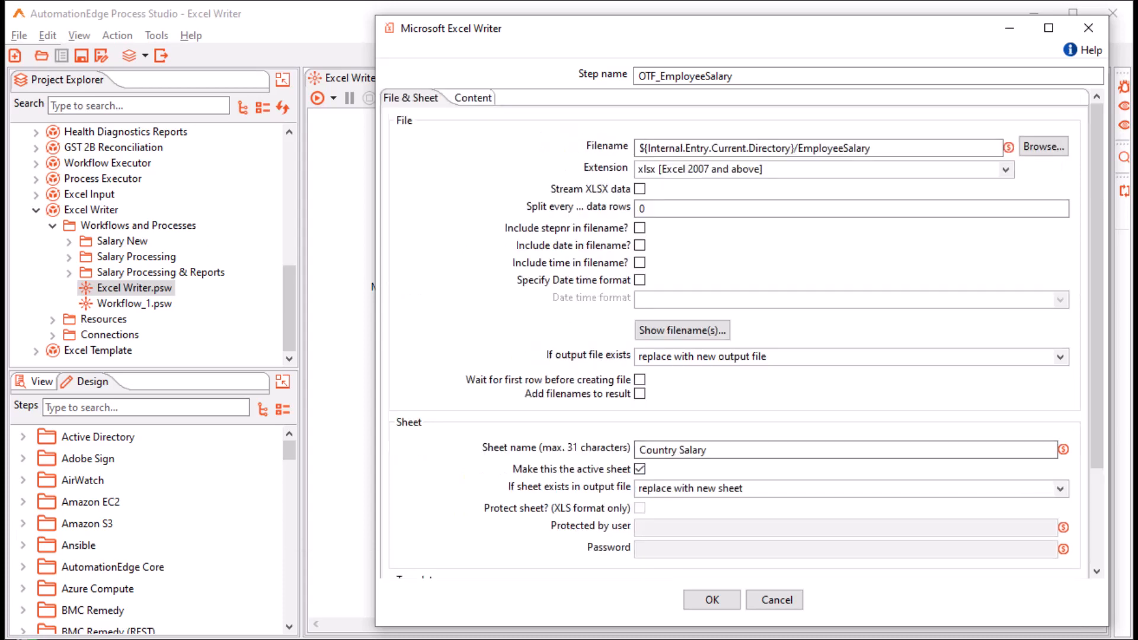
click(473, 98)
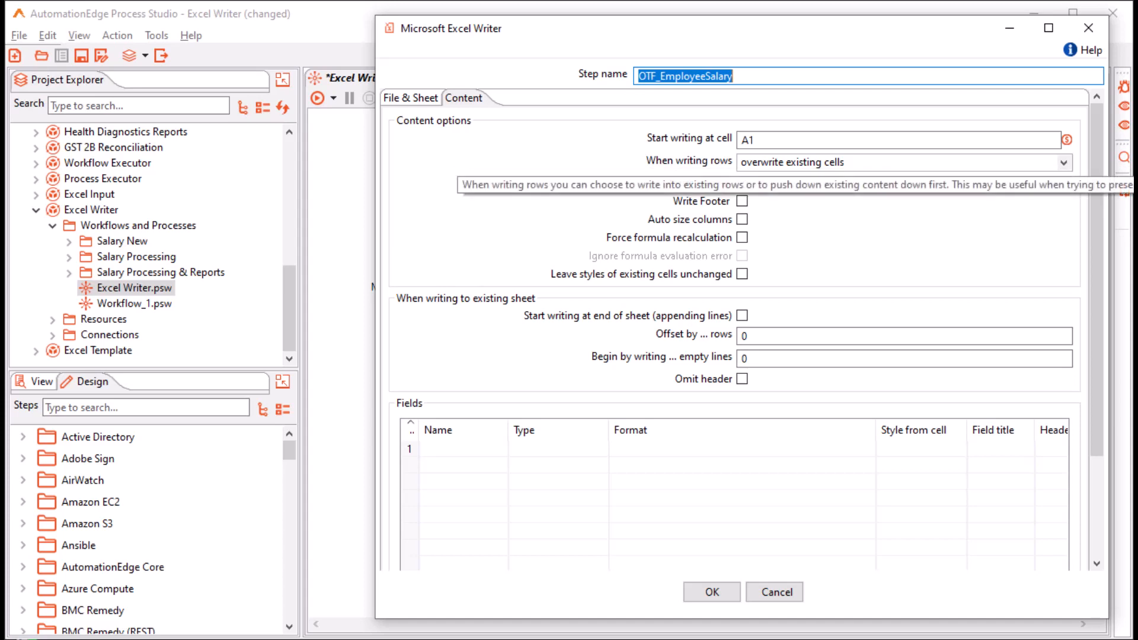
click(817, 164)
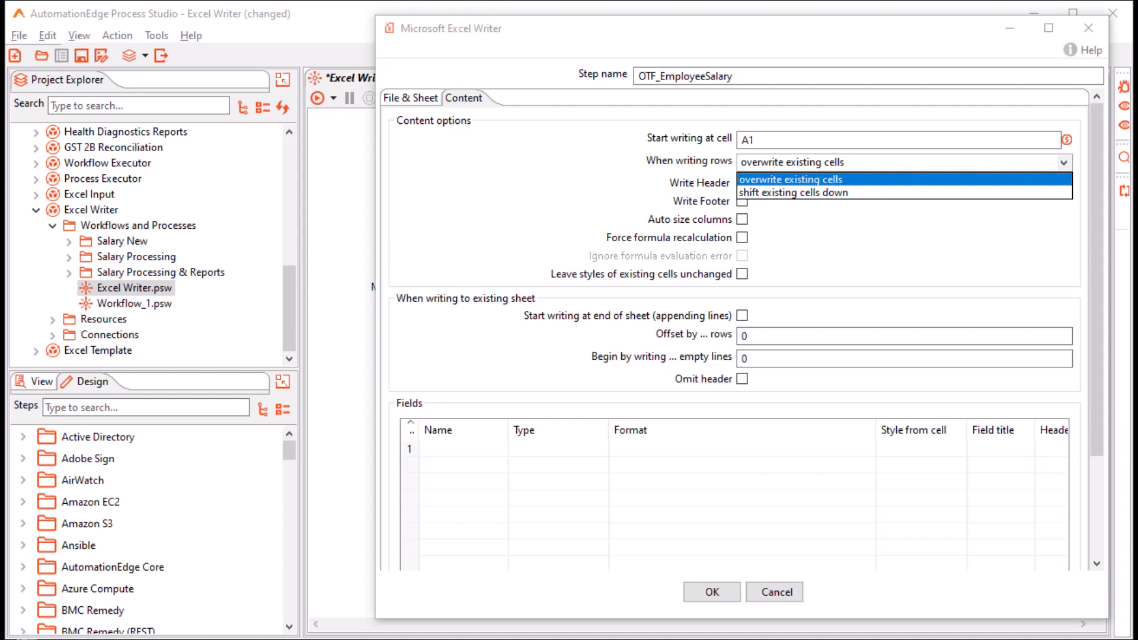
click(816, 180)
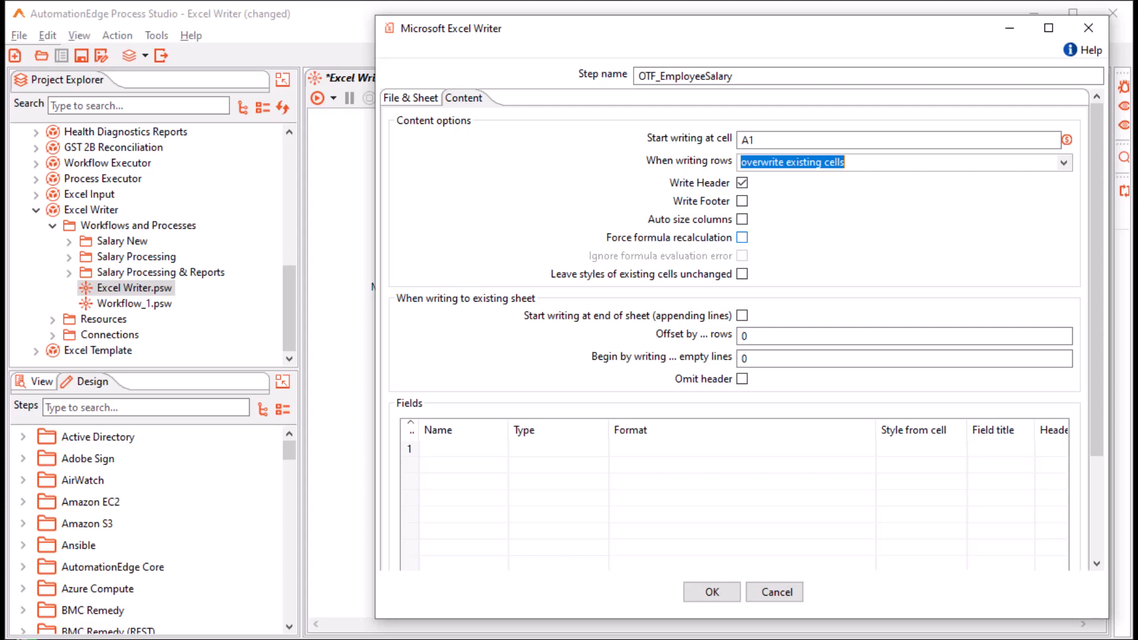
- Enable force formula recalculation and turn it off again, and do the same with the omit header option
click(742, 237)
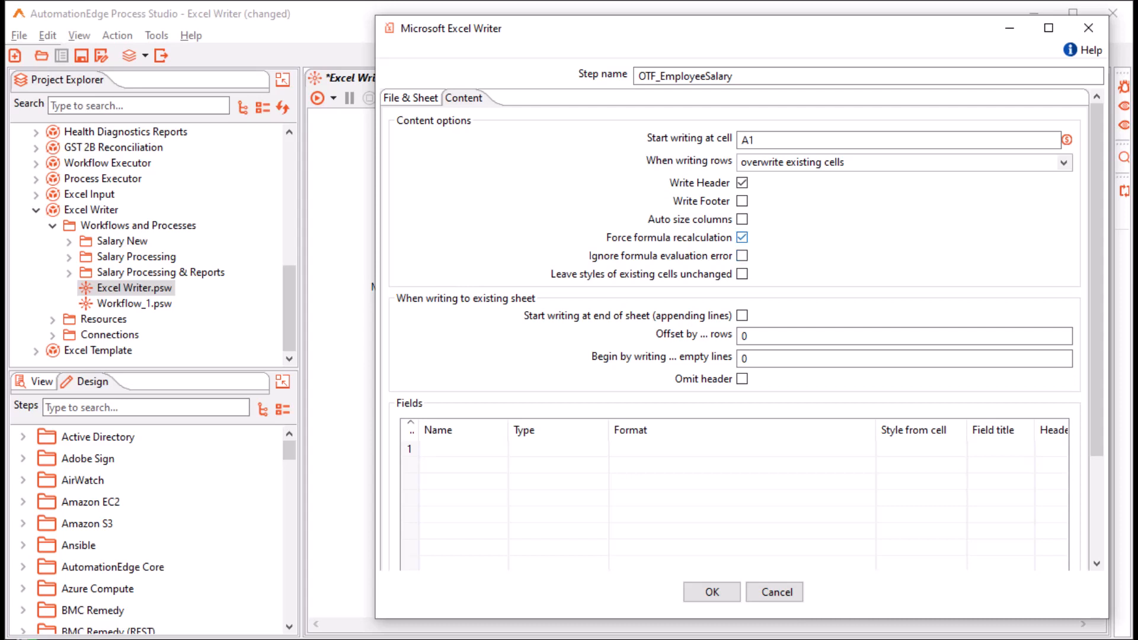
click(742, 237)
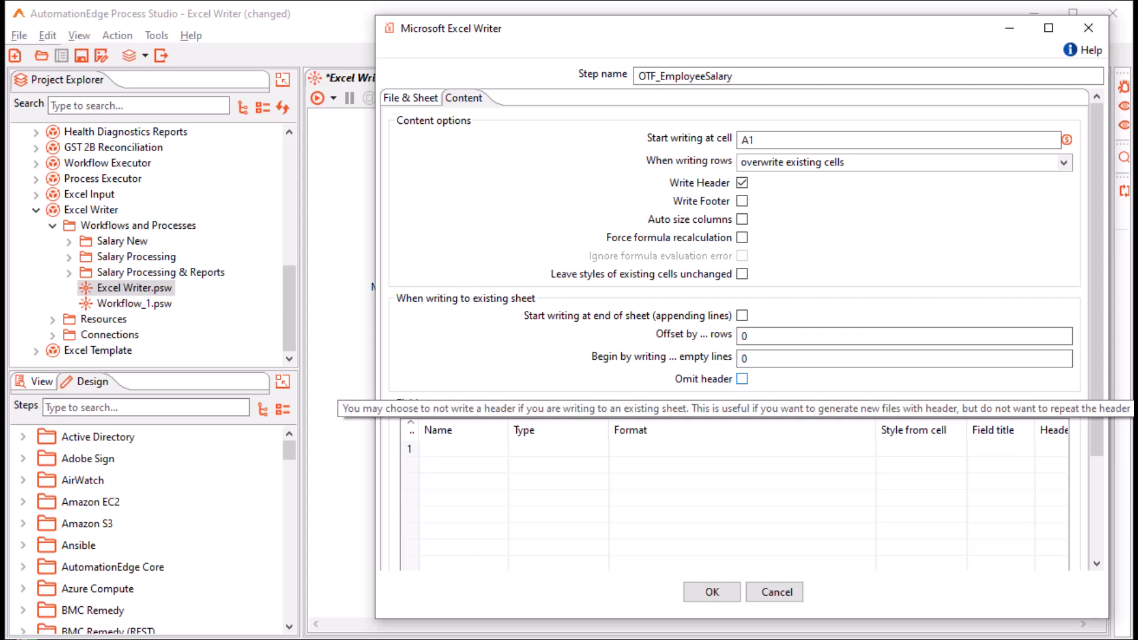
click(742, 379)
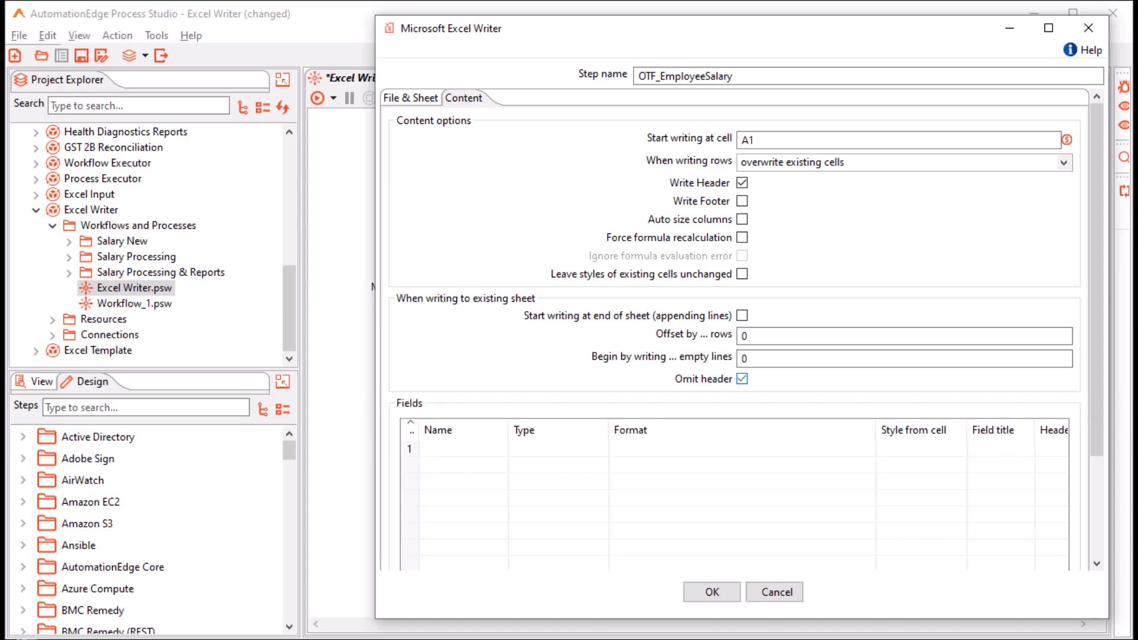
click(742, 379)
- Look through the available field names for the first row, and fill the fields table with all fields from the previous steps
scroll(741, 394, down, 3)
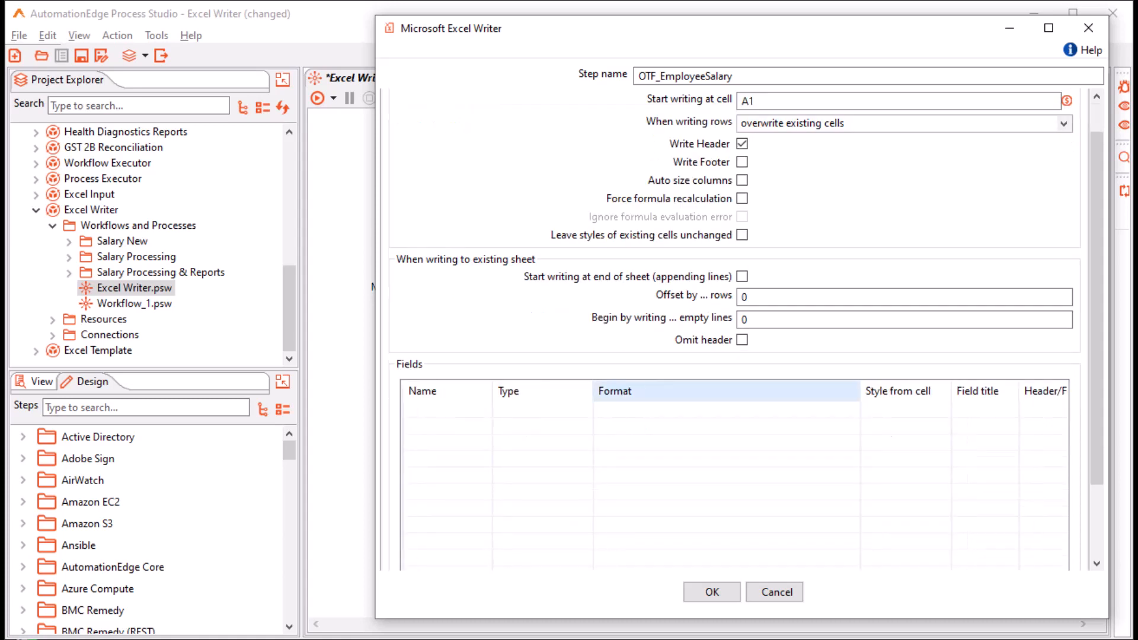
scroll(741, 332, down, 5)
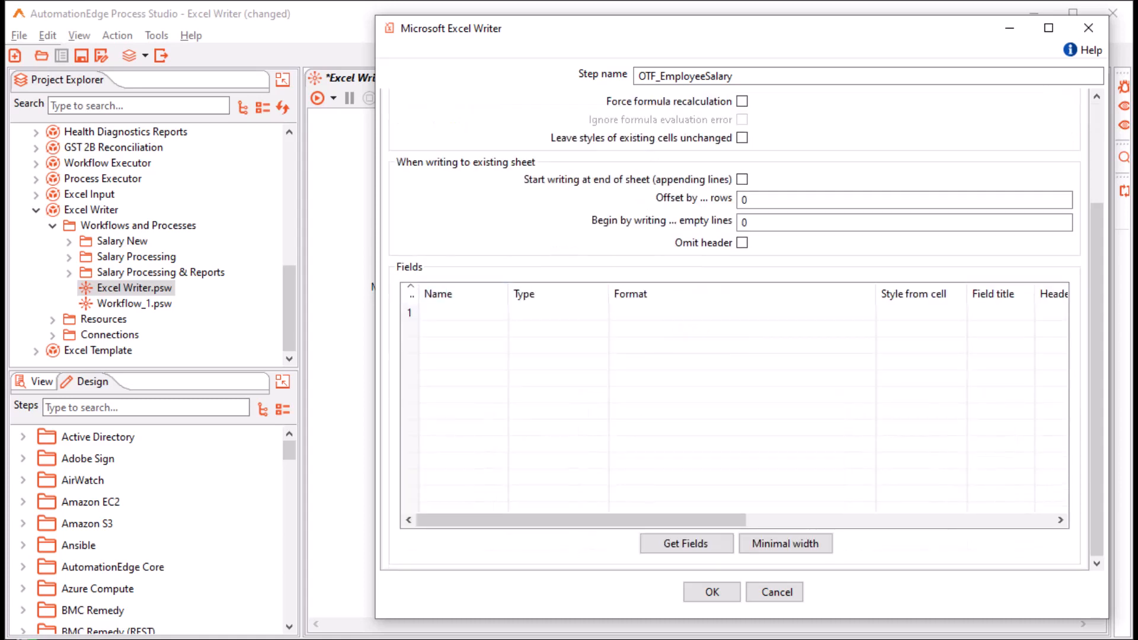
click(464, 313)
click(501, 312)
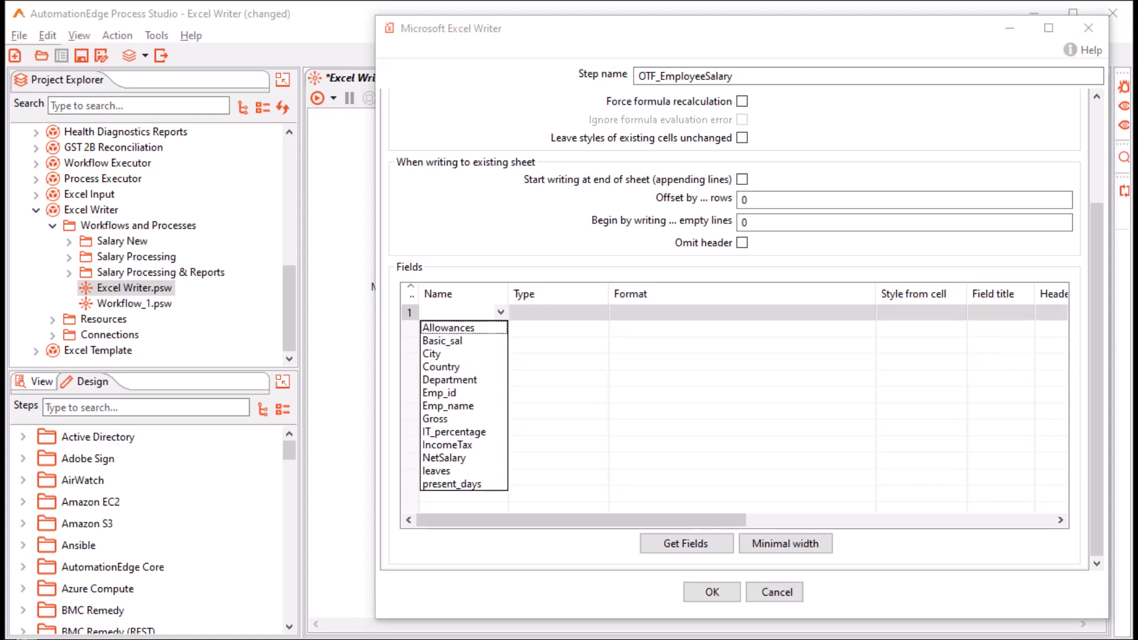
click(501, 313)
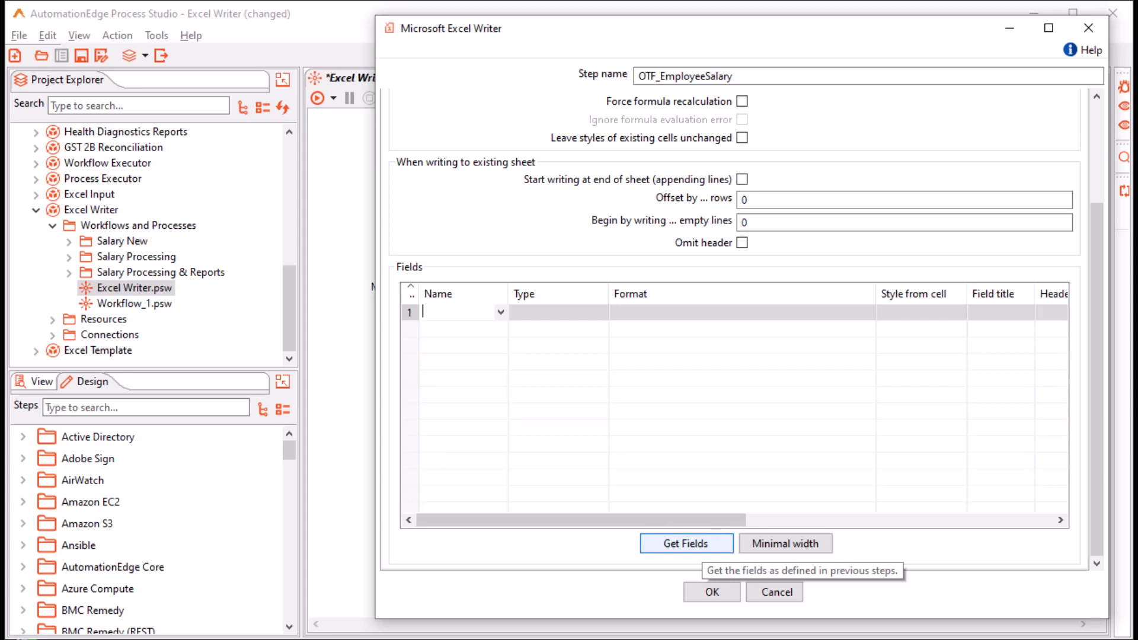
click(686, 543)
scroll(451, 445, down, 1)
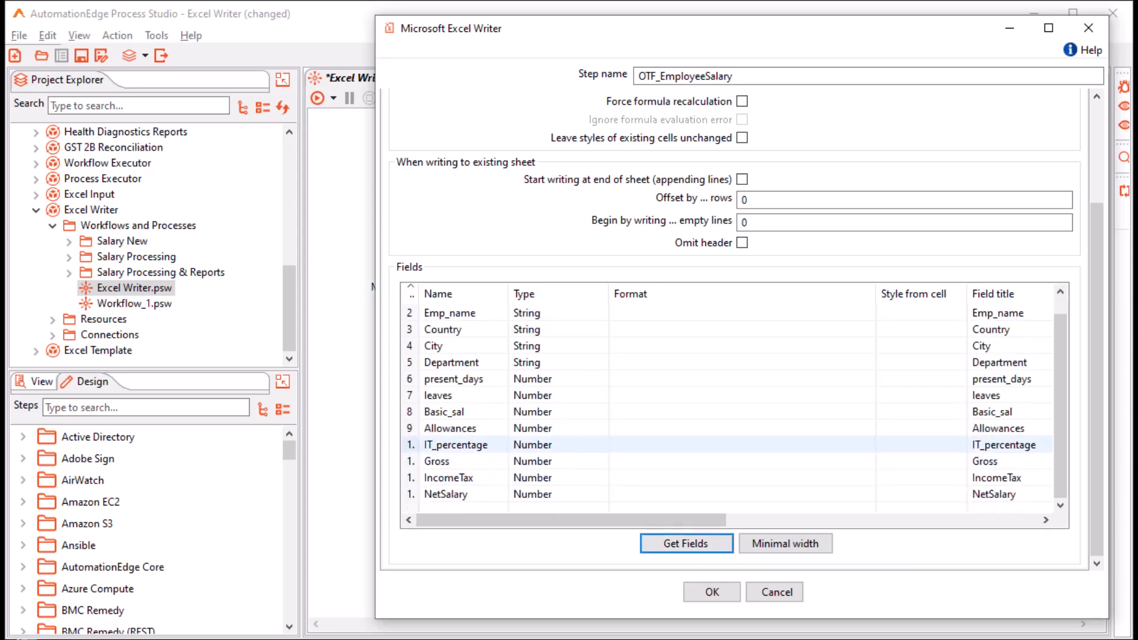
scroll(450, 445, up, 1)
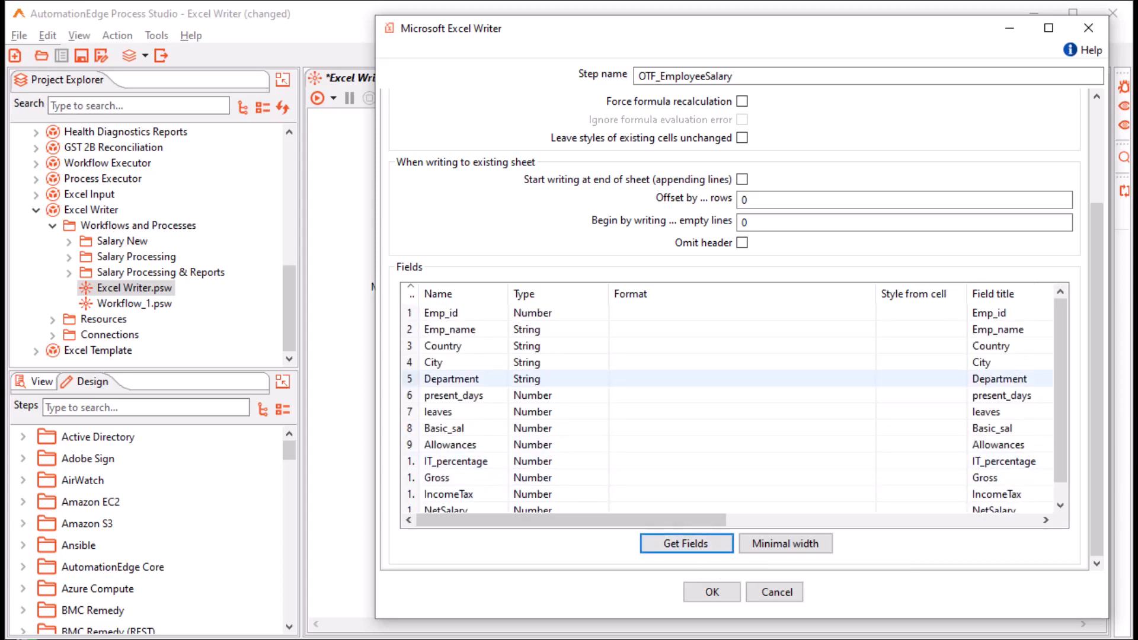
- Remove present_days, leaves, Basic_sal, Allowances, IT_percentage, City and Department from the output fields
click(670, 395)
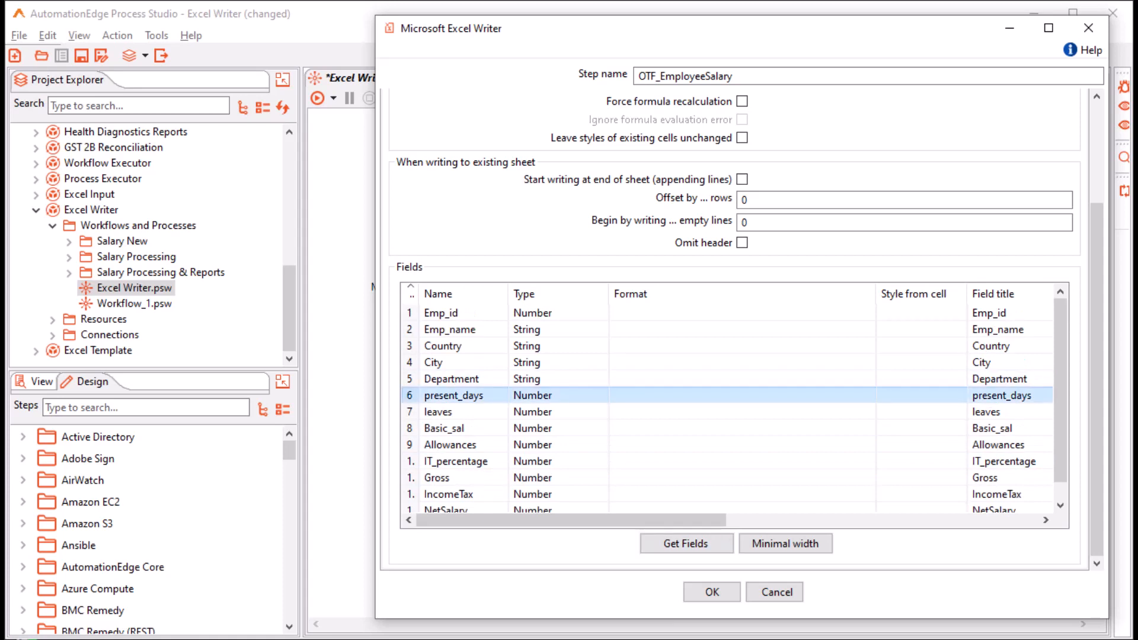
key(Delete)
key(Delete)
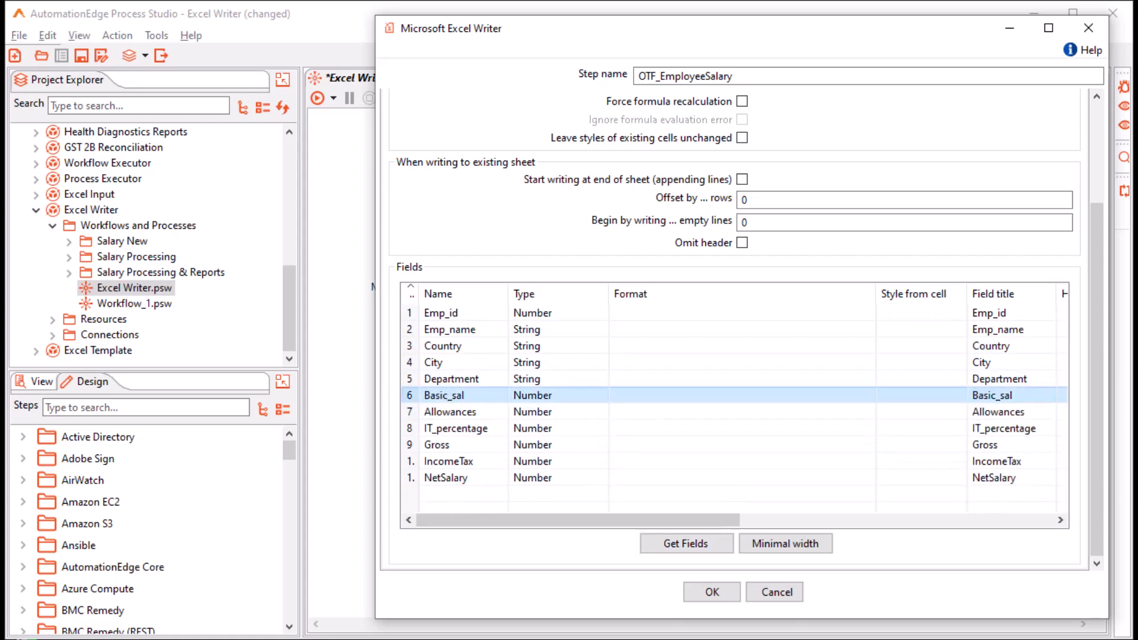
key(Delete)
key(Delete)
key(Delete)
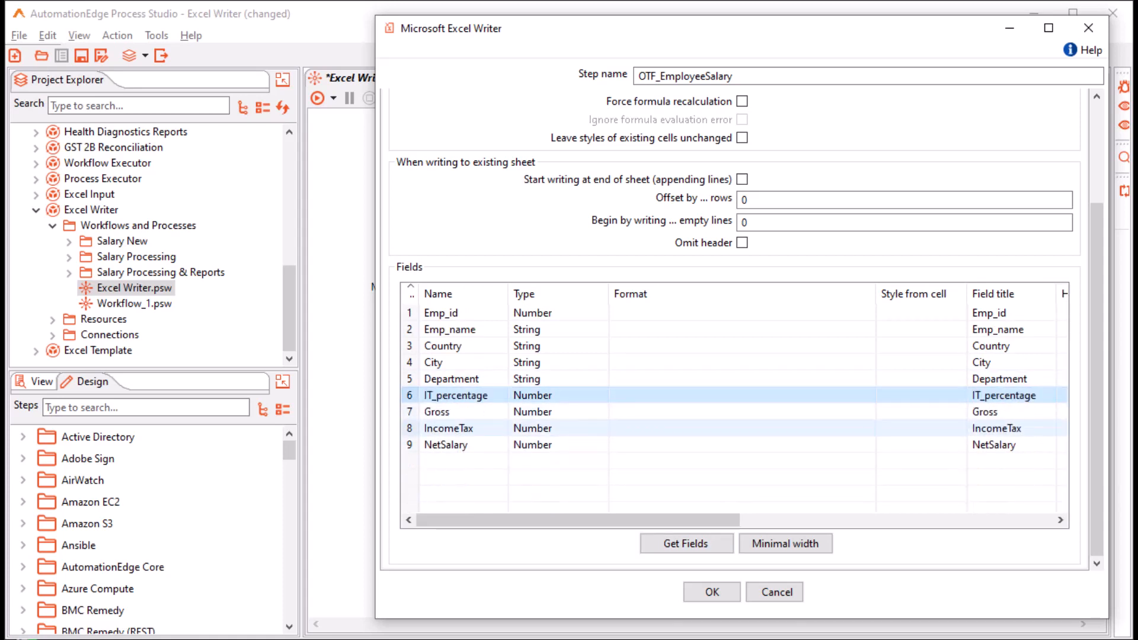
click(410, 362)
key(Delete)
key(Delete)
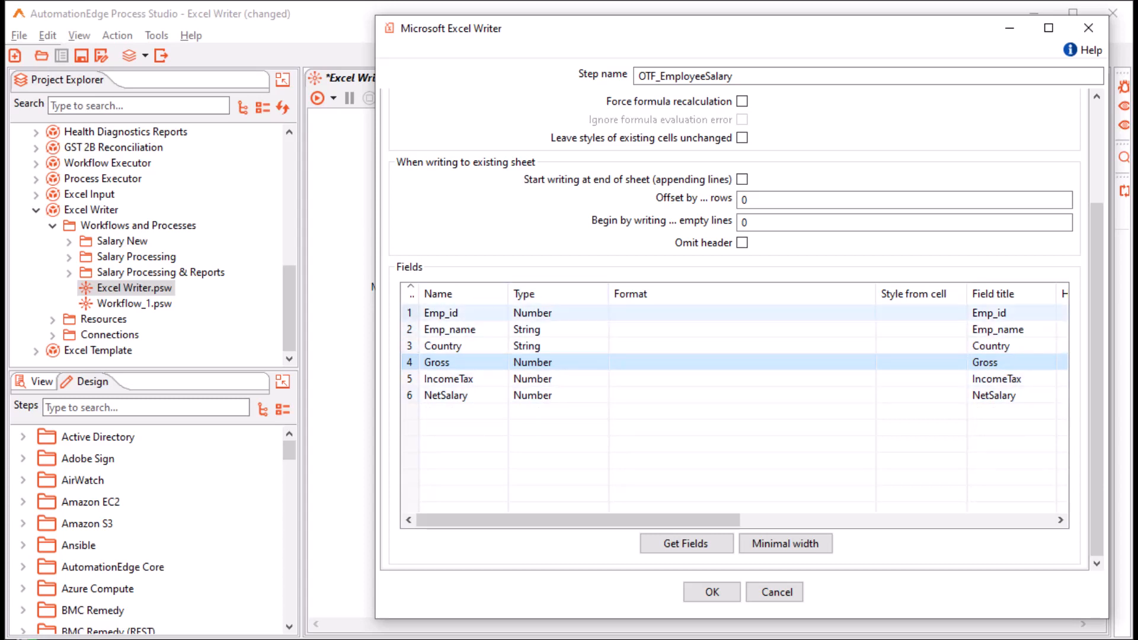
- Examine the type, format and style-from-cell options of the Emp_id field
click(557, 313)
click(601, 313)
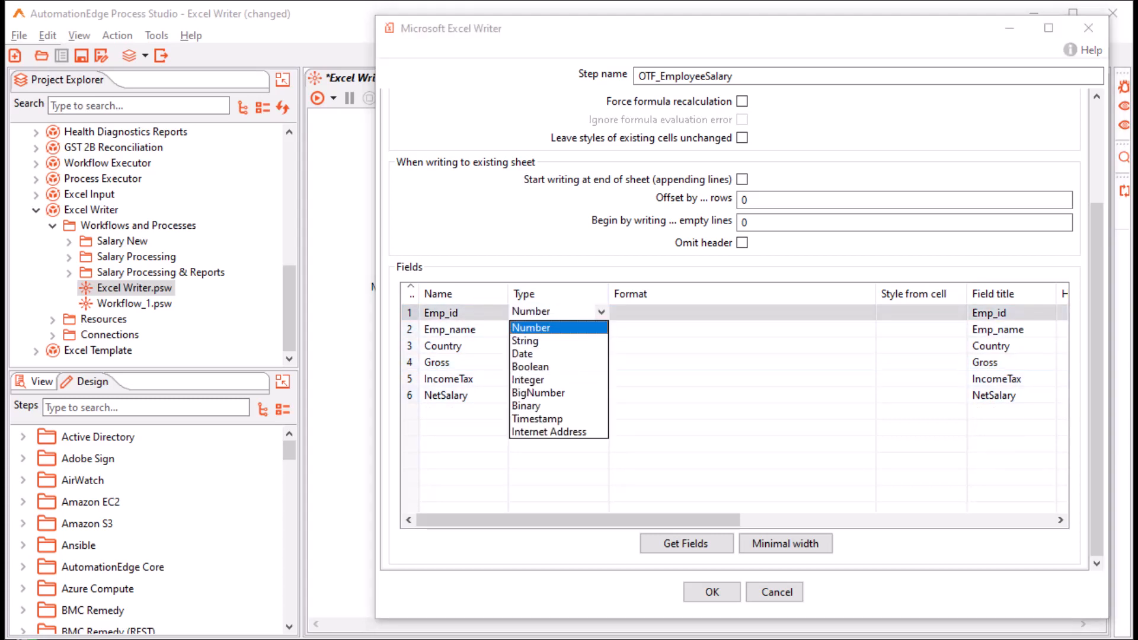
click(602, 312)
click(741, 314)
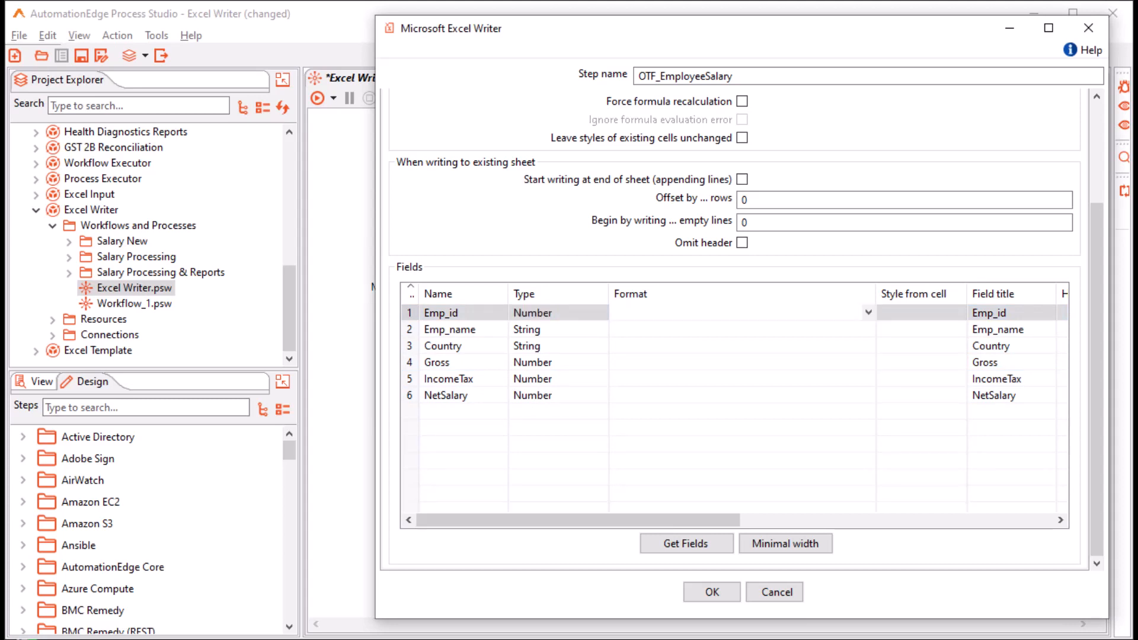
click(869, 312)
click(869, 312)
drag(876, 294, 740, 294)
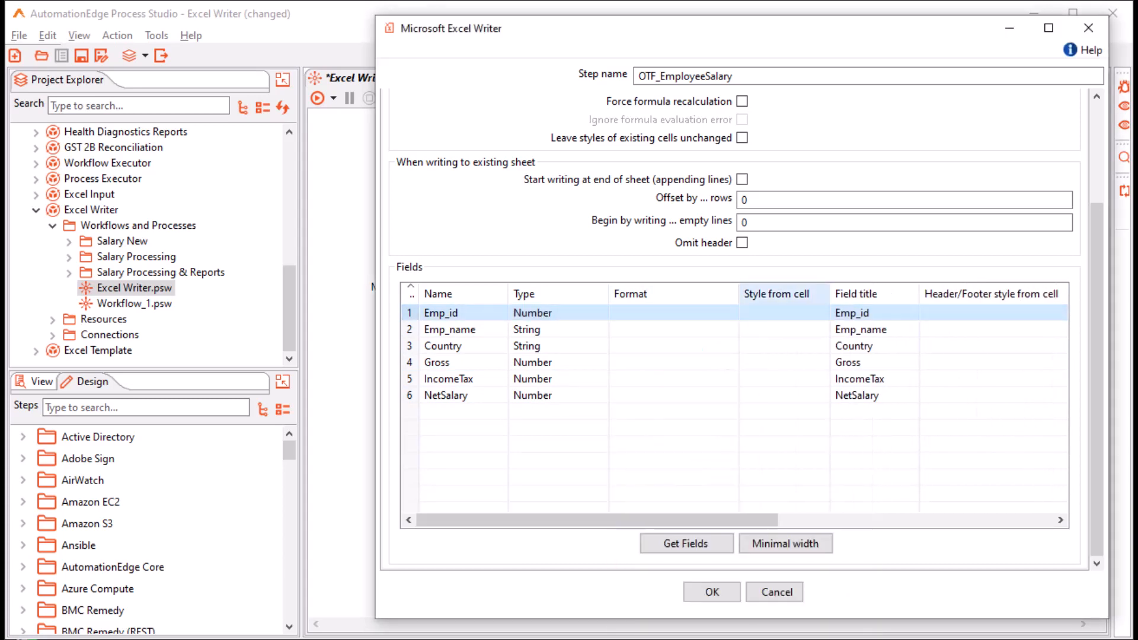
click(784, 313)
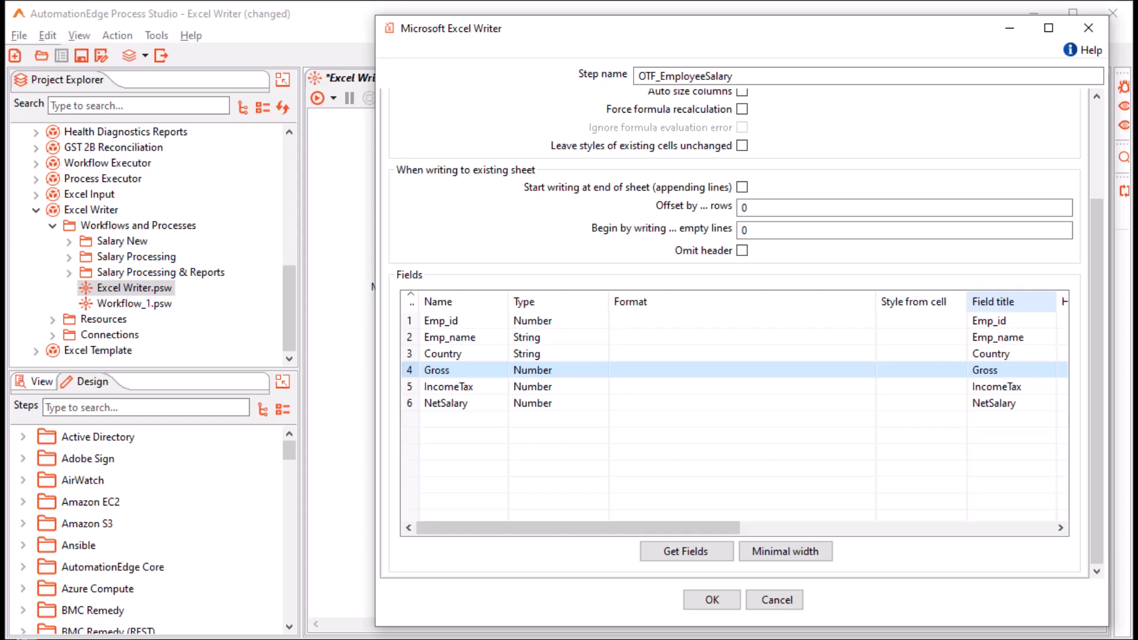
- Set "field contains formula" to N for Emp_id, review the hyperlink and cell comment columns, and confirm the writer's settings
key(Right)
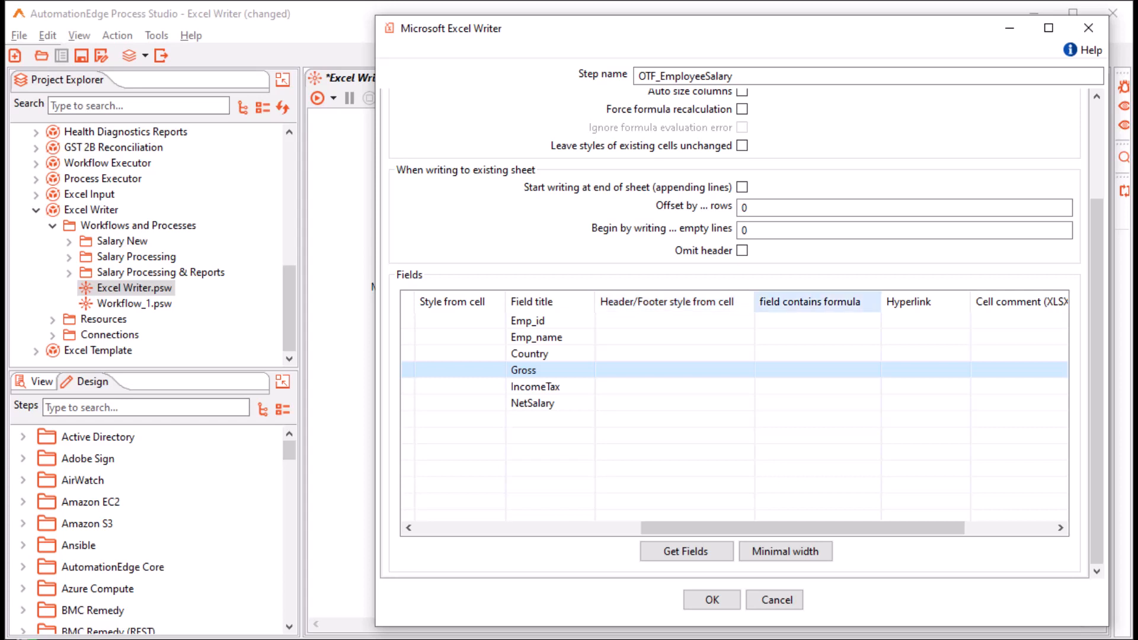
click(817, 321)
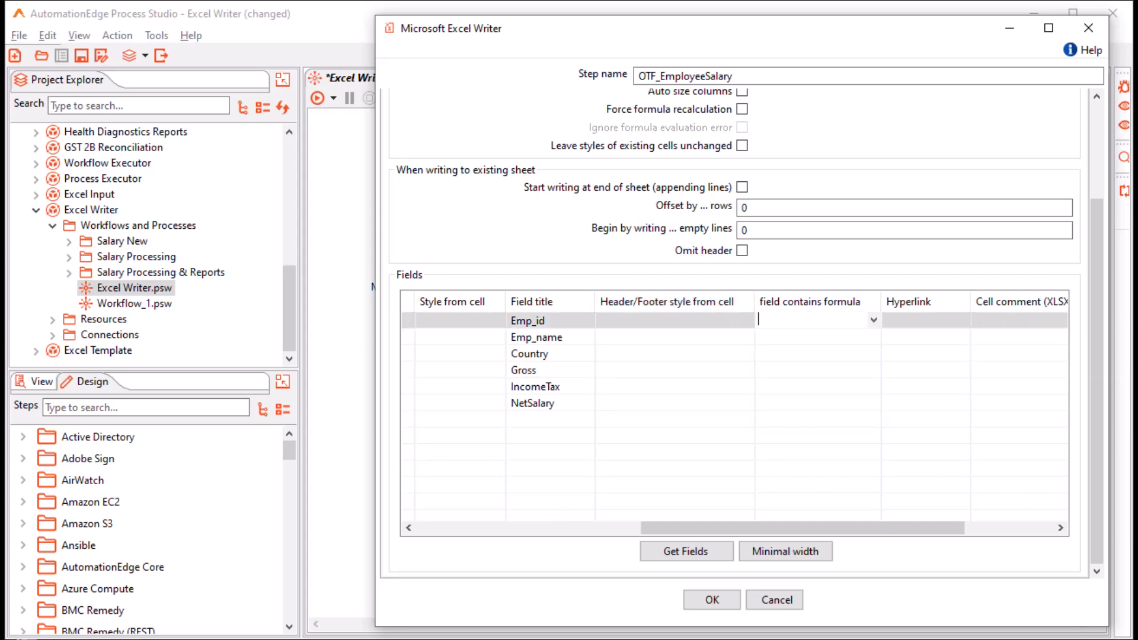
click(874, 320)
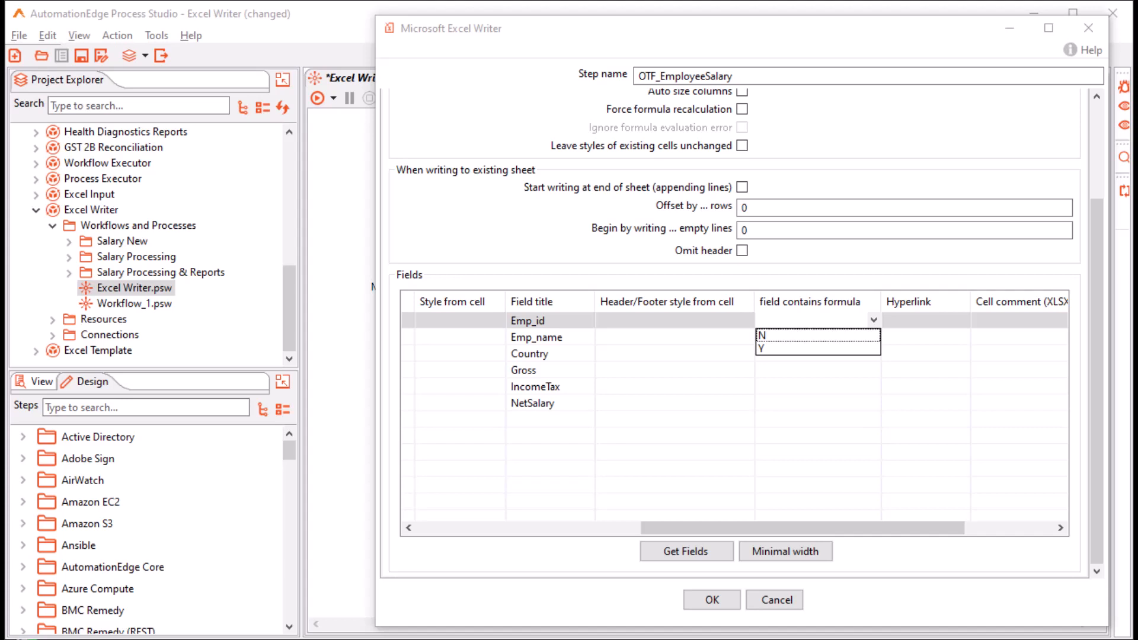
key(Return)
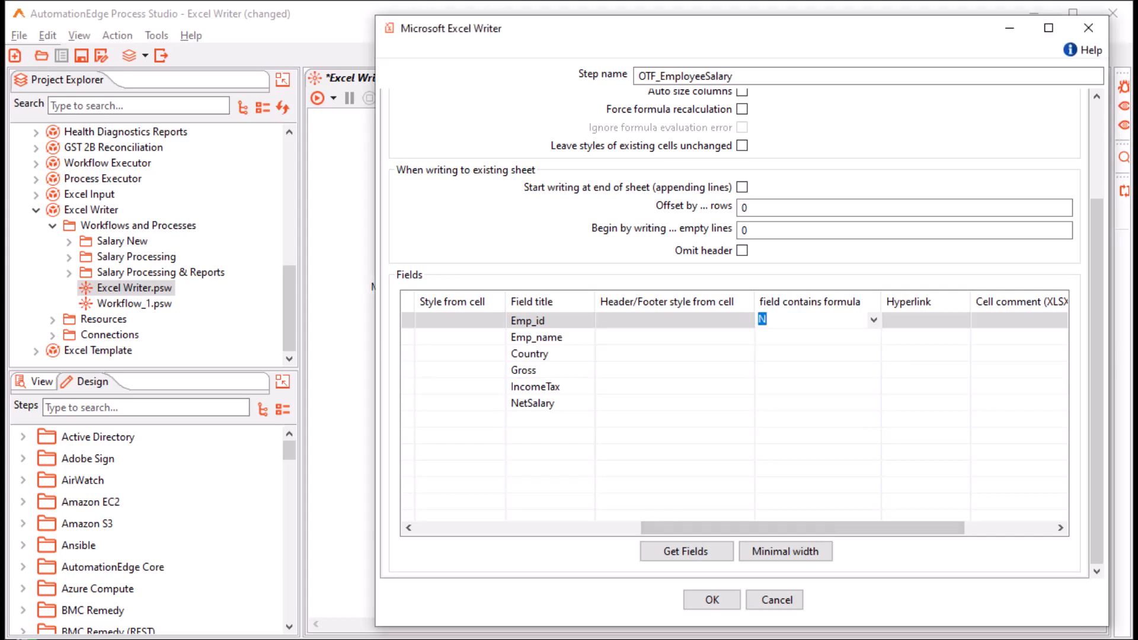
drag(803, 528, 892, 528)
click(744, 320)
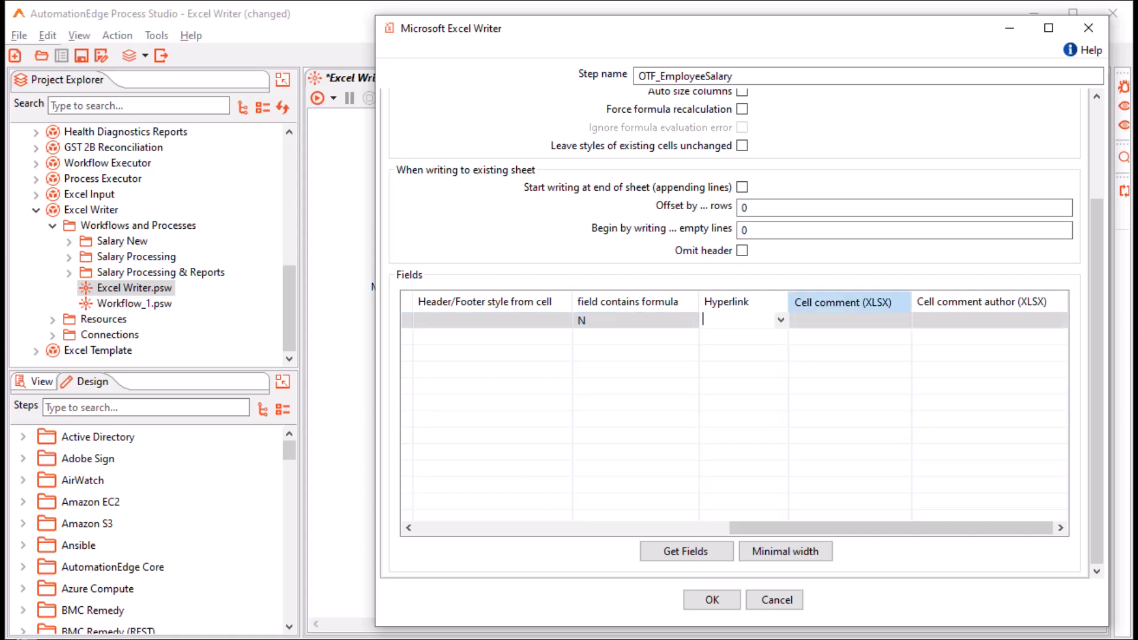
click(842, 301)
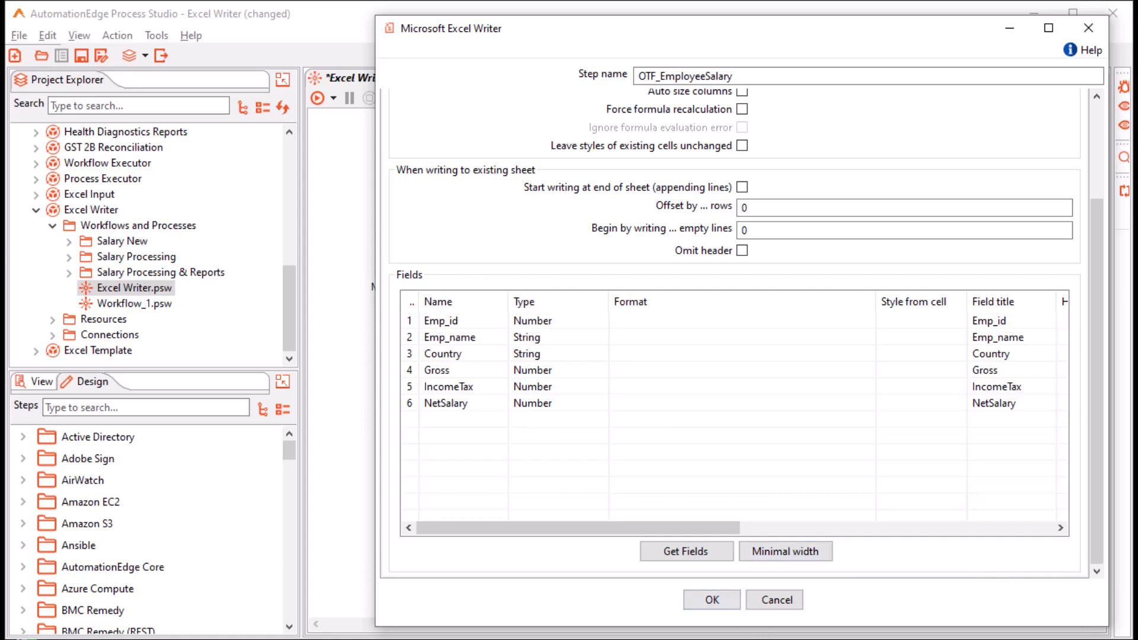
mouse_move(1097, 379)
mouse_down()
mouse_move(1097, 282)
mouse_move(1097, 379)
mouse_up()
key(Return)
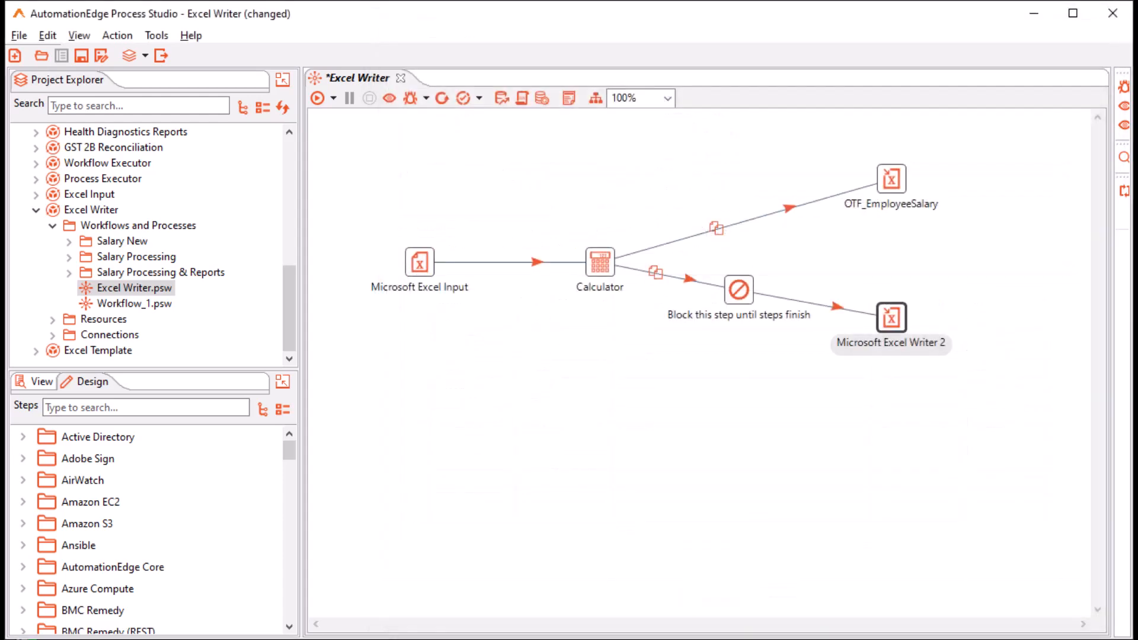
- Open the Microsoft Excel Writer 2 step and rename it OTF_EmployeeSalary_byCity
mouse_move(892, 319)
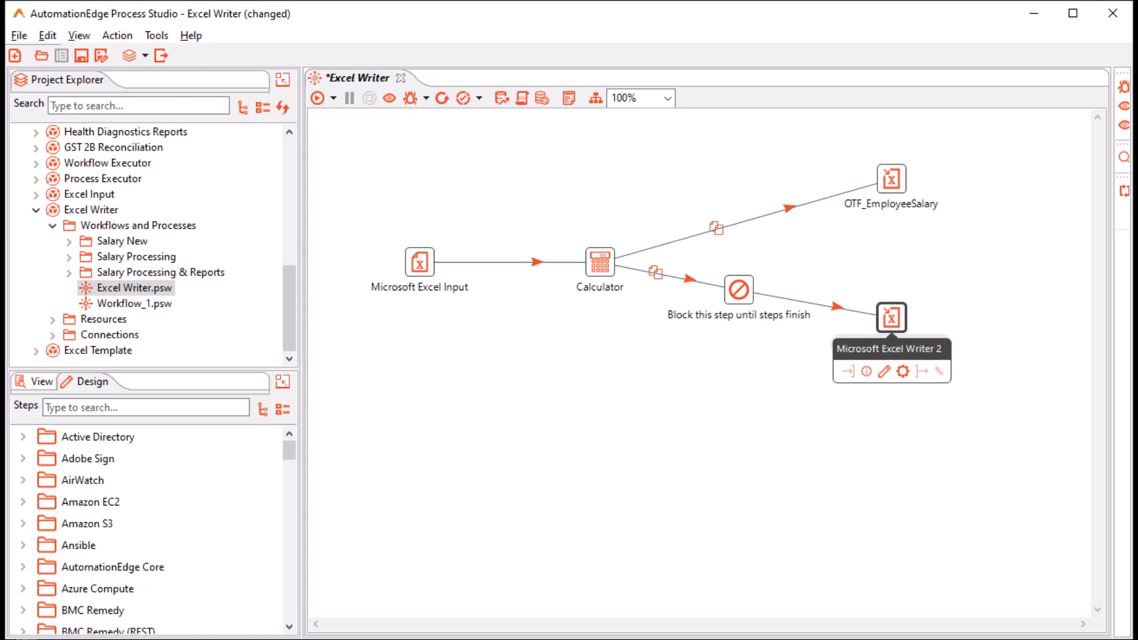
double_click(892, 318)
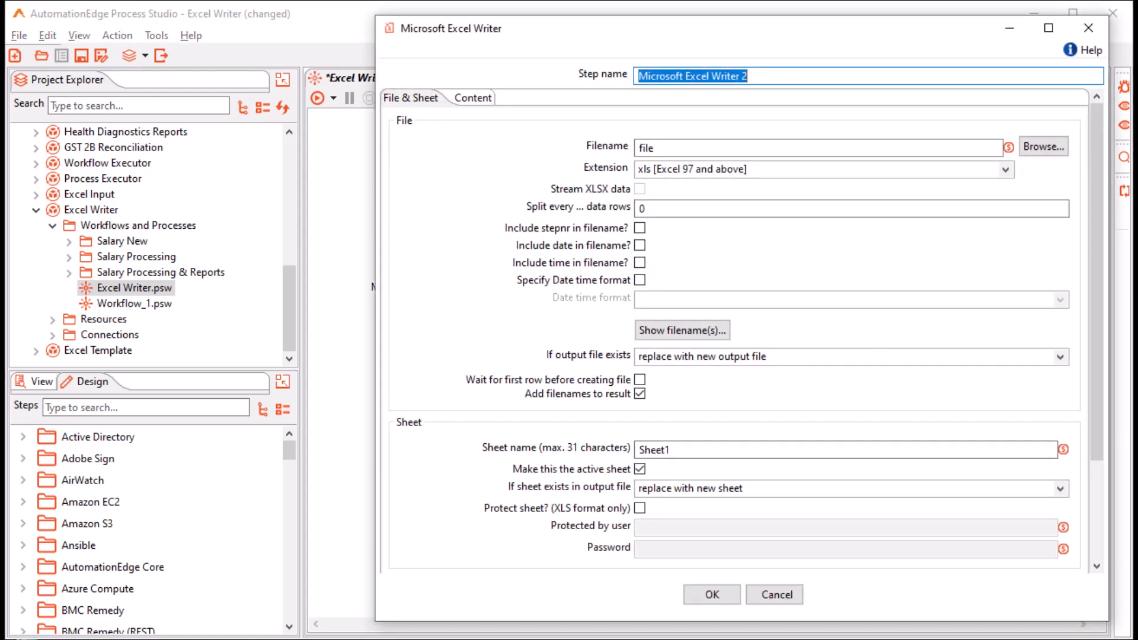
text(OTF)
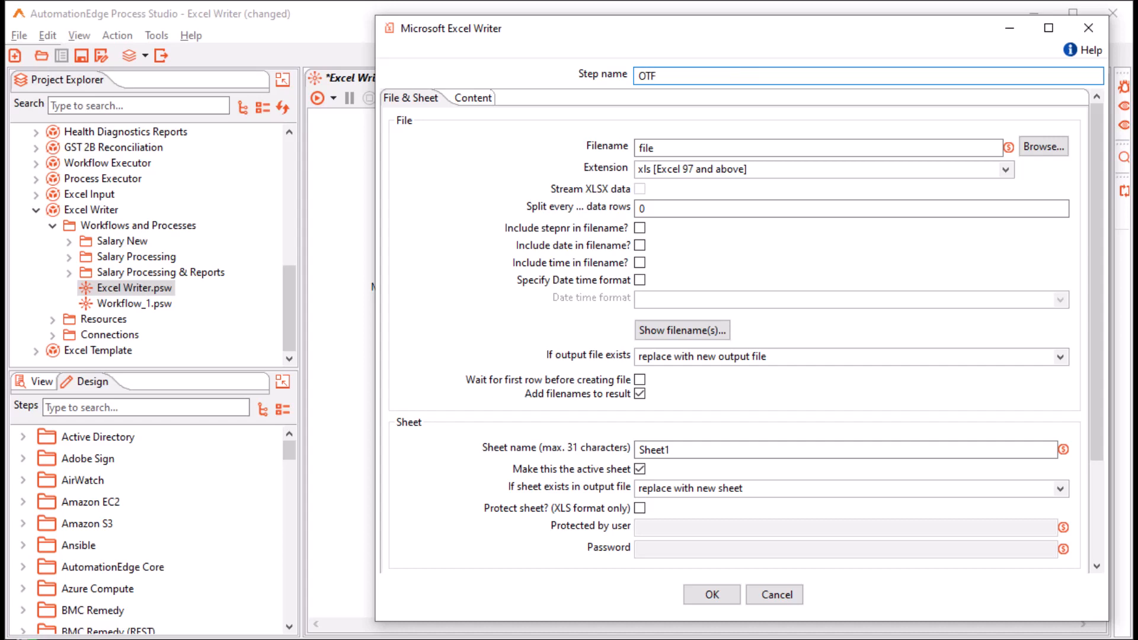
text(_EmployeeSalary_byCity)
- Set the output filename to ${Internal.Entry.Current.Directory}/EmployeeSalary with the extension xlsx [Excel 2007 and above]
click(654, 148)
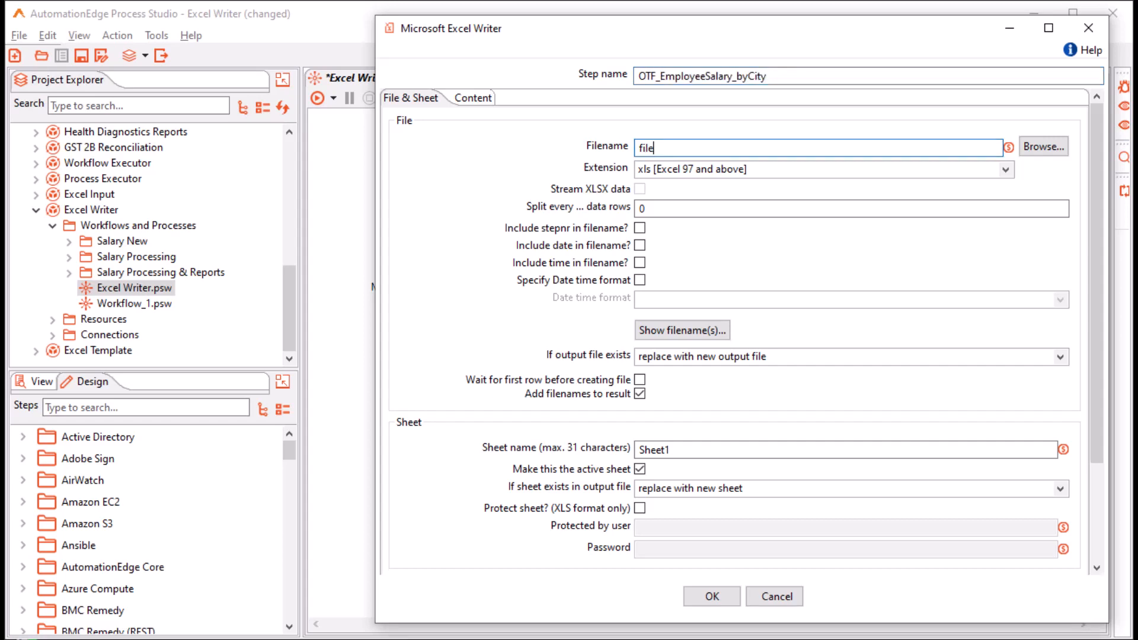
key(ctrl+a)
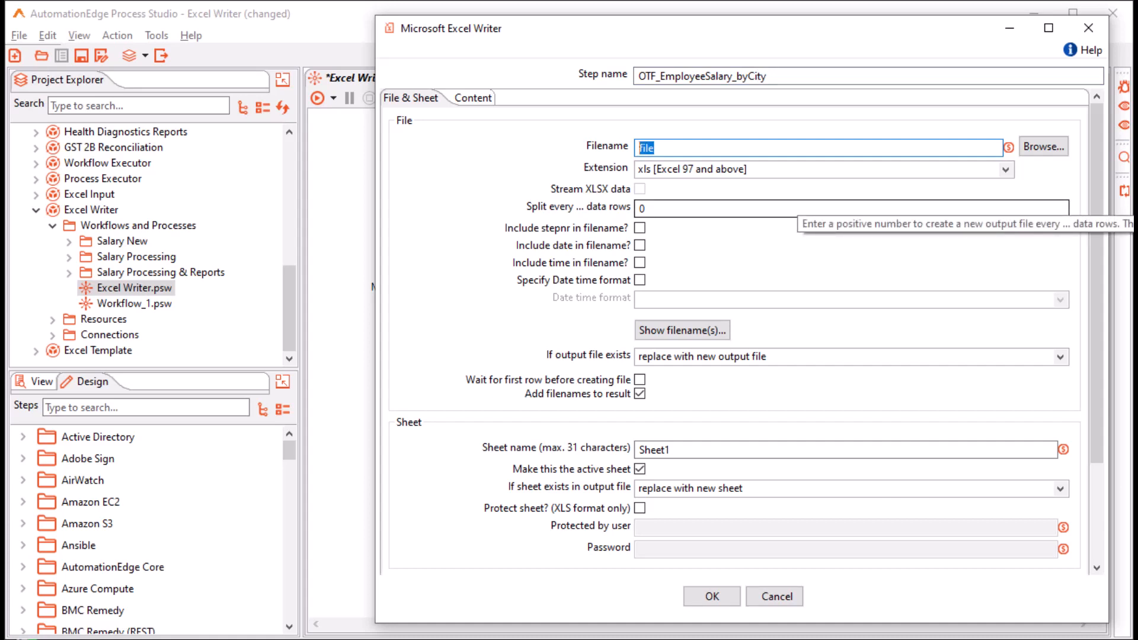
text(${Internal.Entry.Current.Directory}/EmployeeSalary)
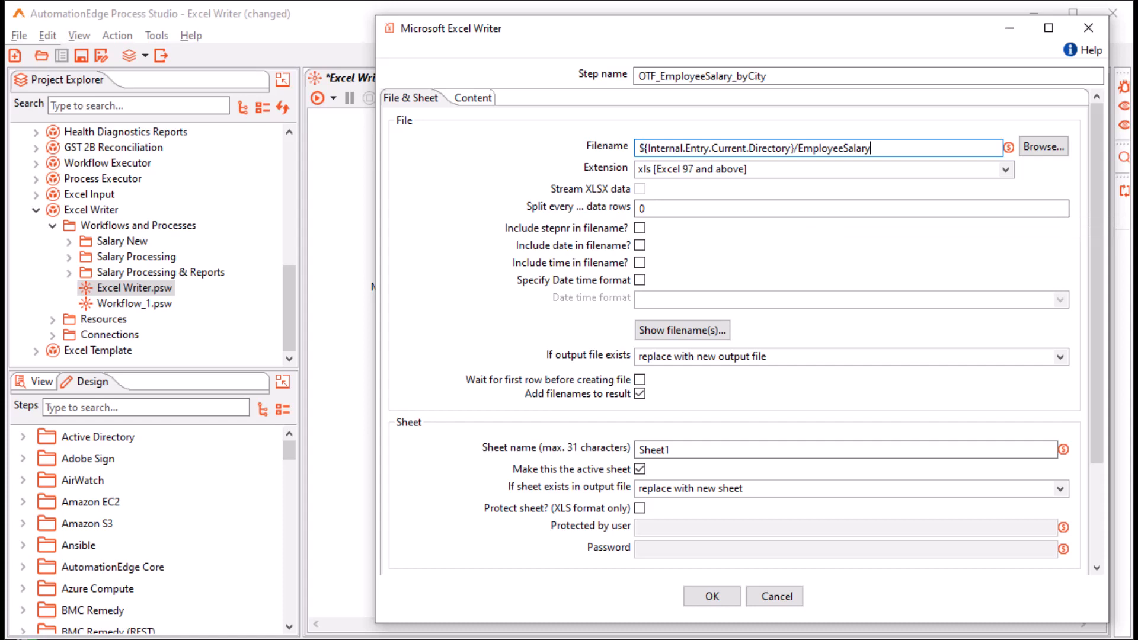
click(1005, 169)
click(700, 199)
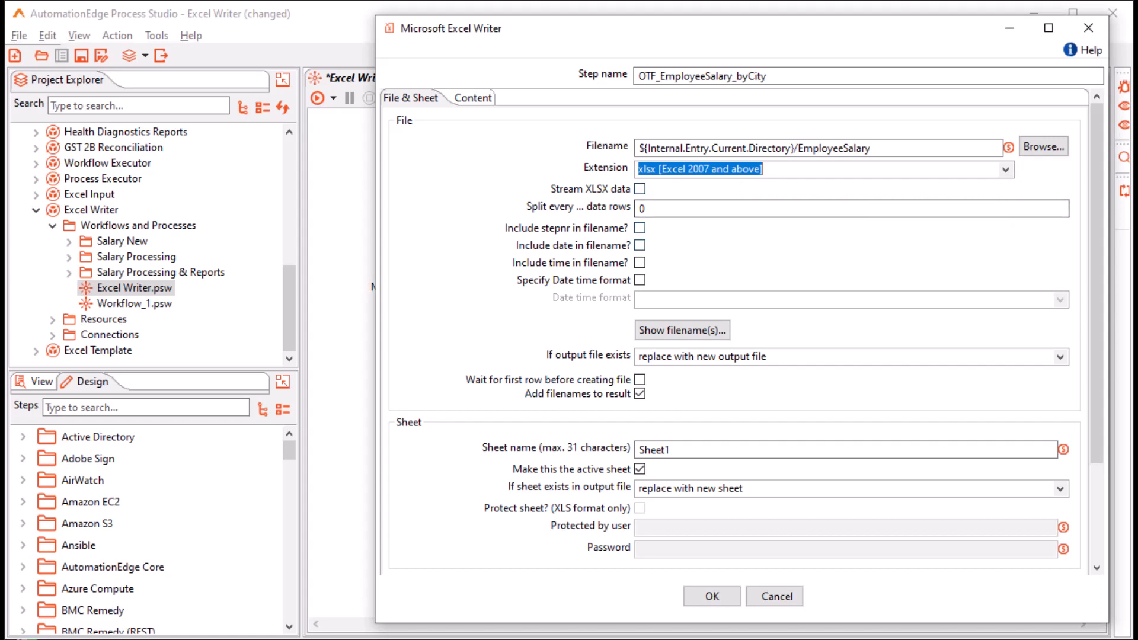
- Check the resulting output filename and set an existing output file to "Use existing file for writing"
click(681, 330)
click(769, 494)
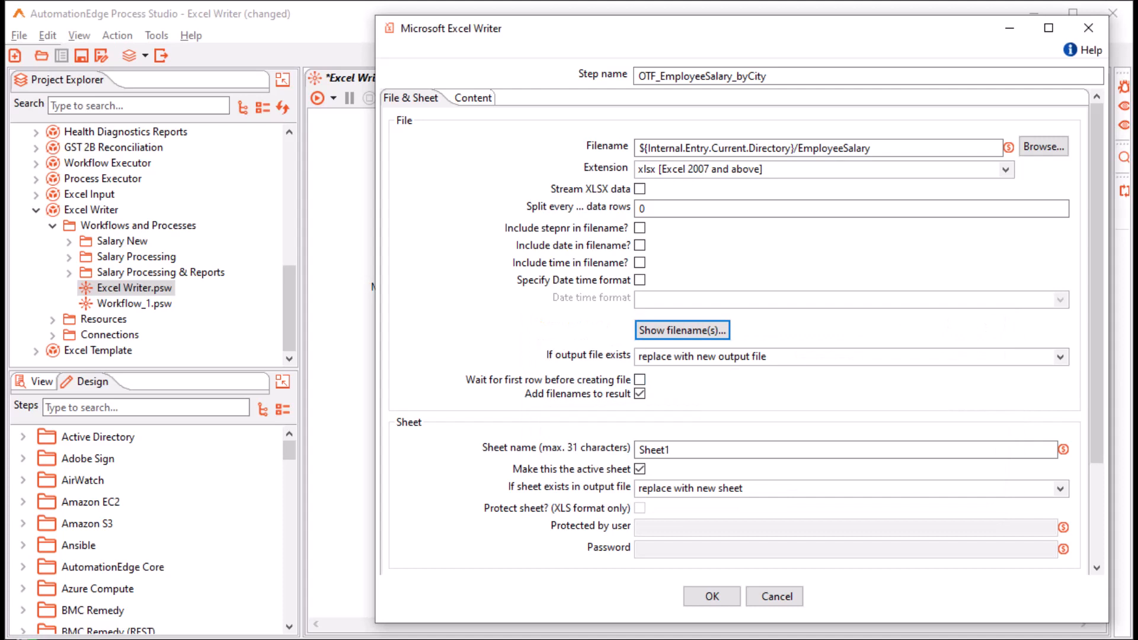
click(1061, 357)
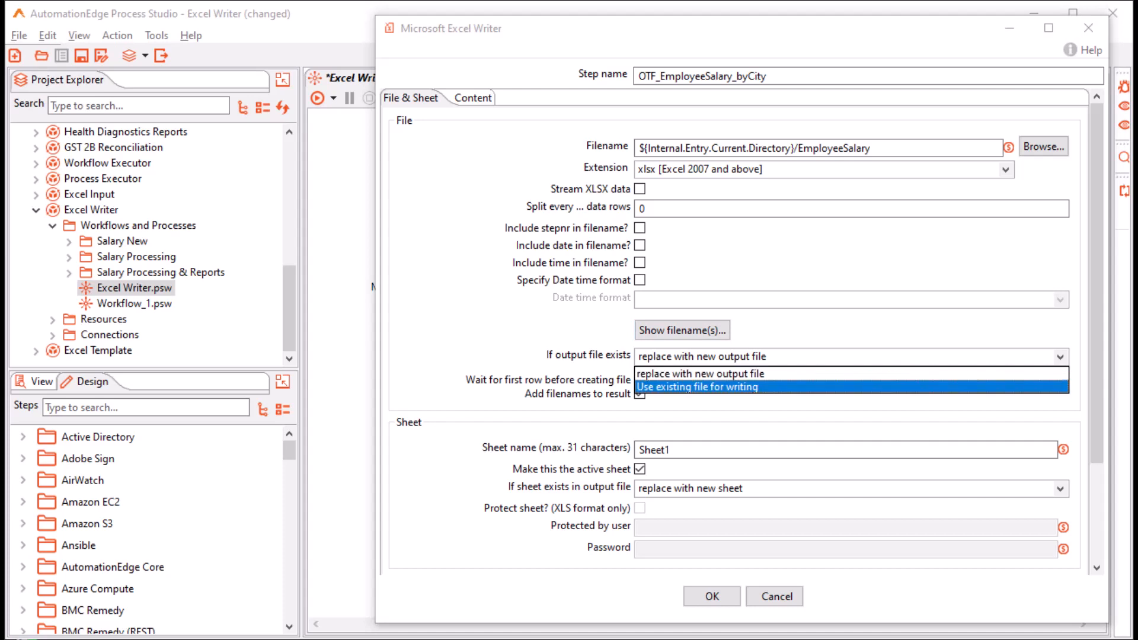
click(697, 386)
- Name the output sheet City Salary, turn off making it the active sheet, and review the sheet replacement and template options
drag(695, 448, 637, 450)
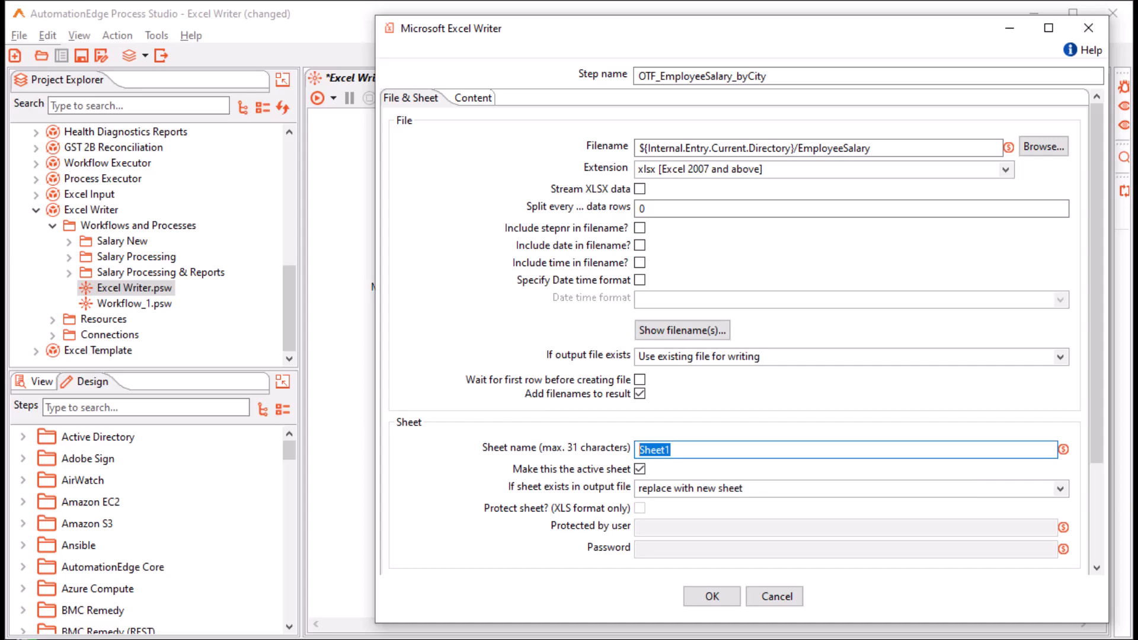
text(Ci)
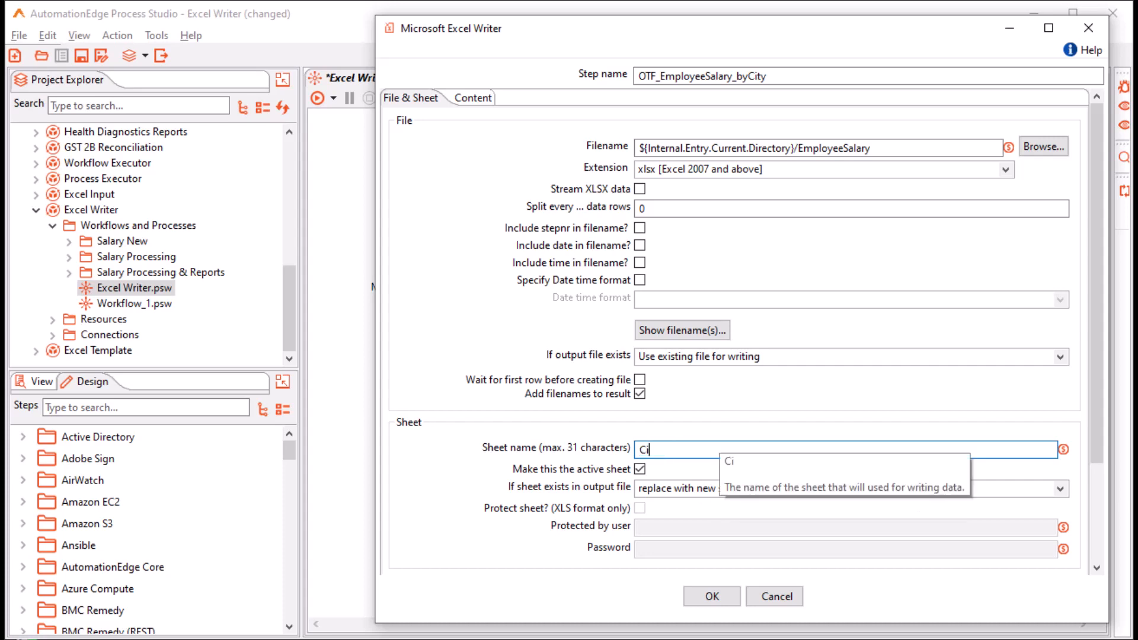
text(ty Salary)
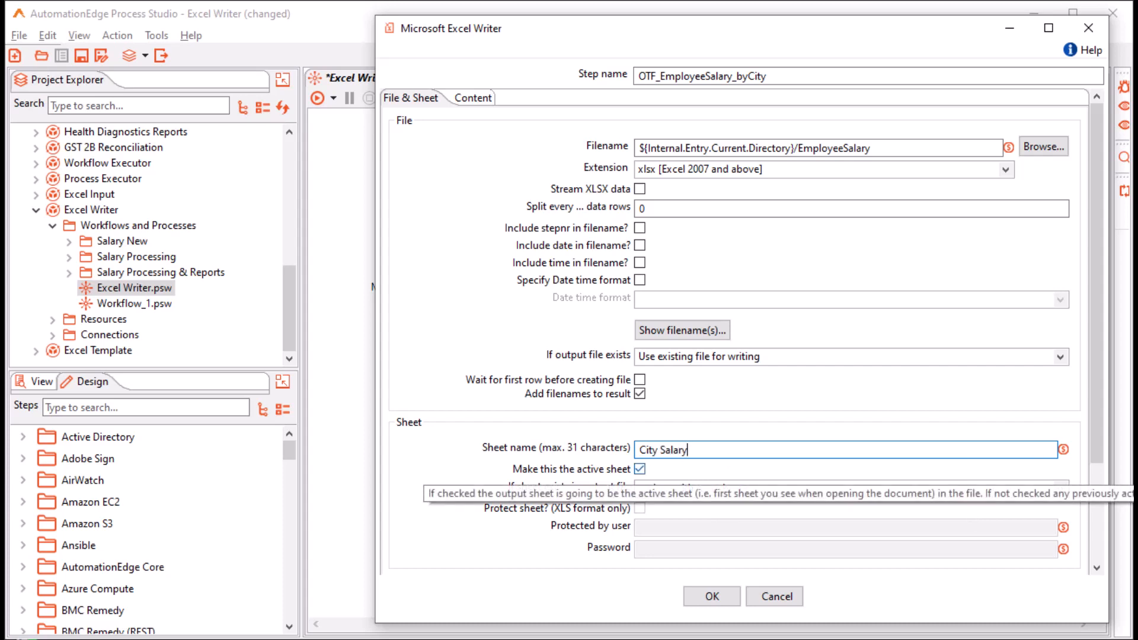
click(640, 469)
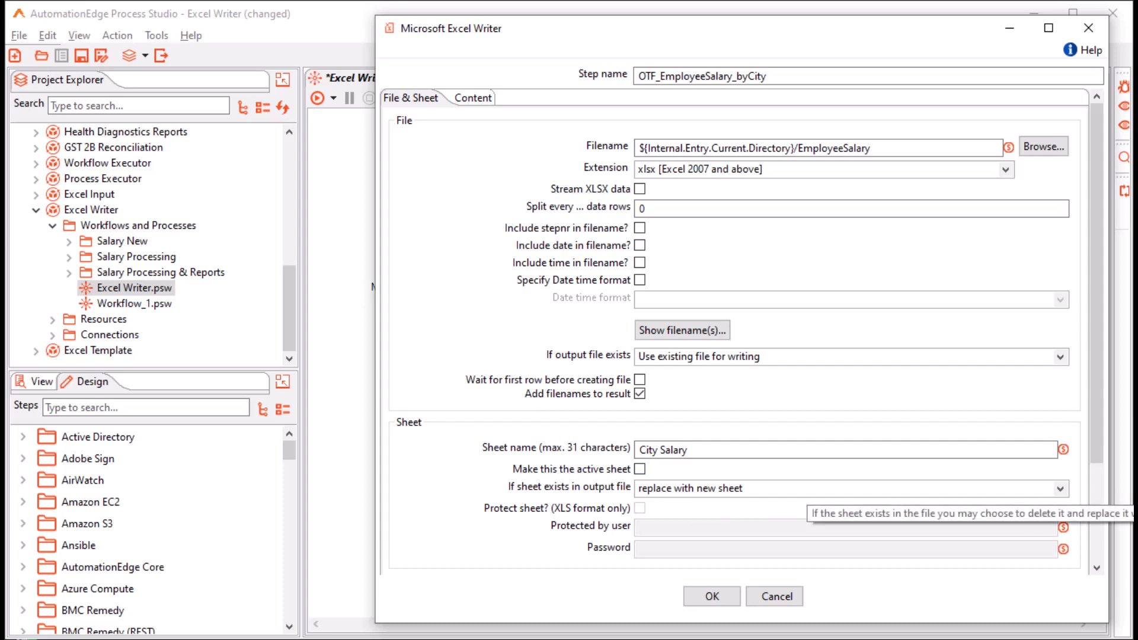
click(807, 489)
scroll(640, 514, down, 3)
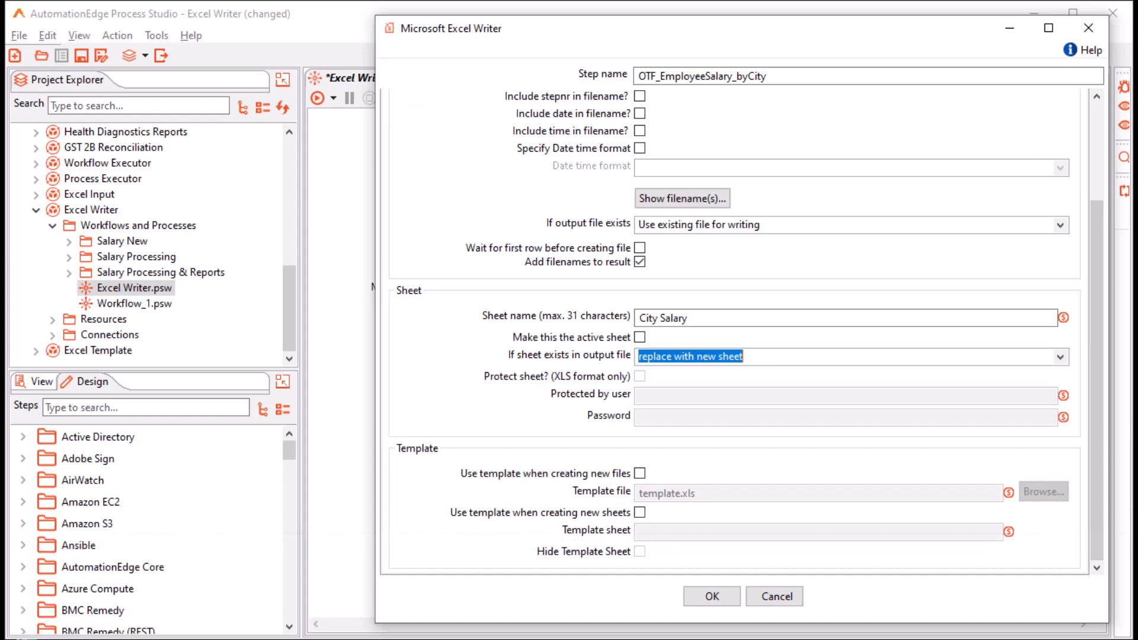
scroll(735, 326, up, 3)
- Load the incoming fields into the content field list of the OTF_EmployeeSalary_byCity writer
click(473, 98)
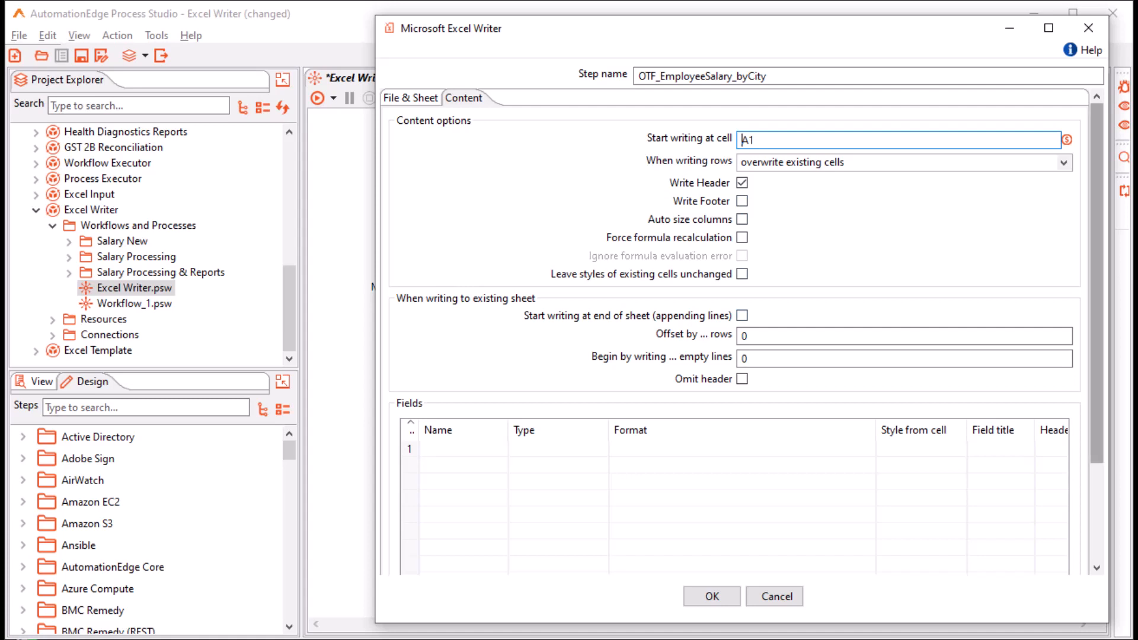
scroll(735, 296, down, 5)
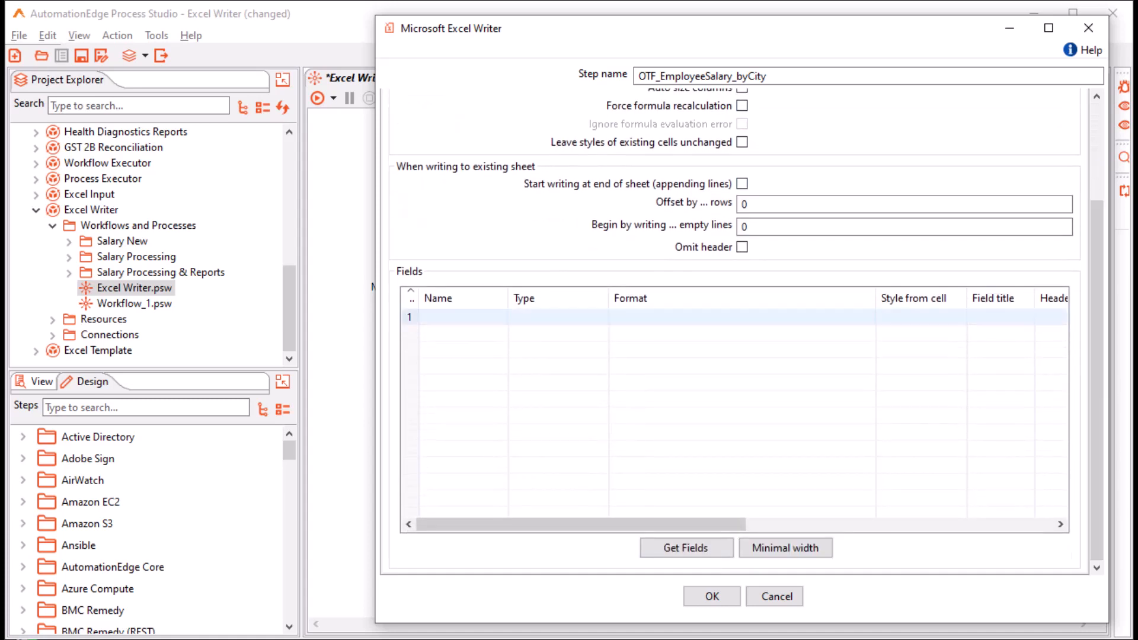
click(686, 547)
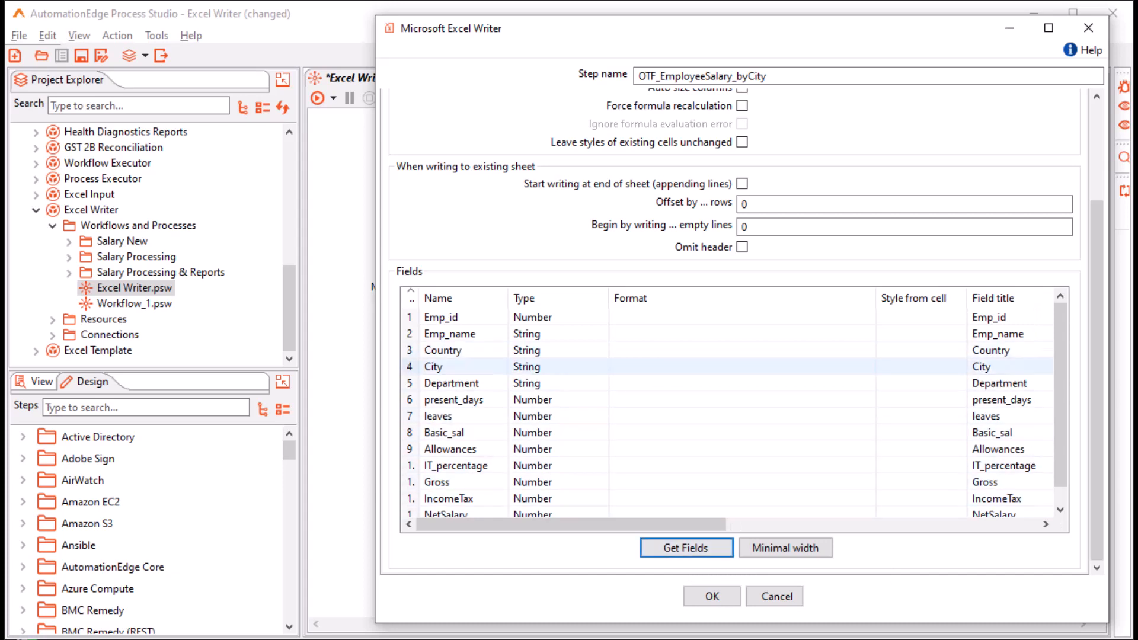
- Remove Country, Department, present_days, leaves, Basic_sal, Allowances and IT_percentage from the by-city writer's fields and confirm its settings
click(409, 351)
key(Delete)
click(409, 367)
key(Delete)
key(Delete)
key(Delete)
key(Delete)
key(Delete)
key(Delete)
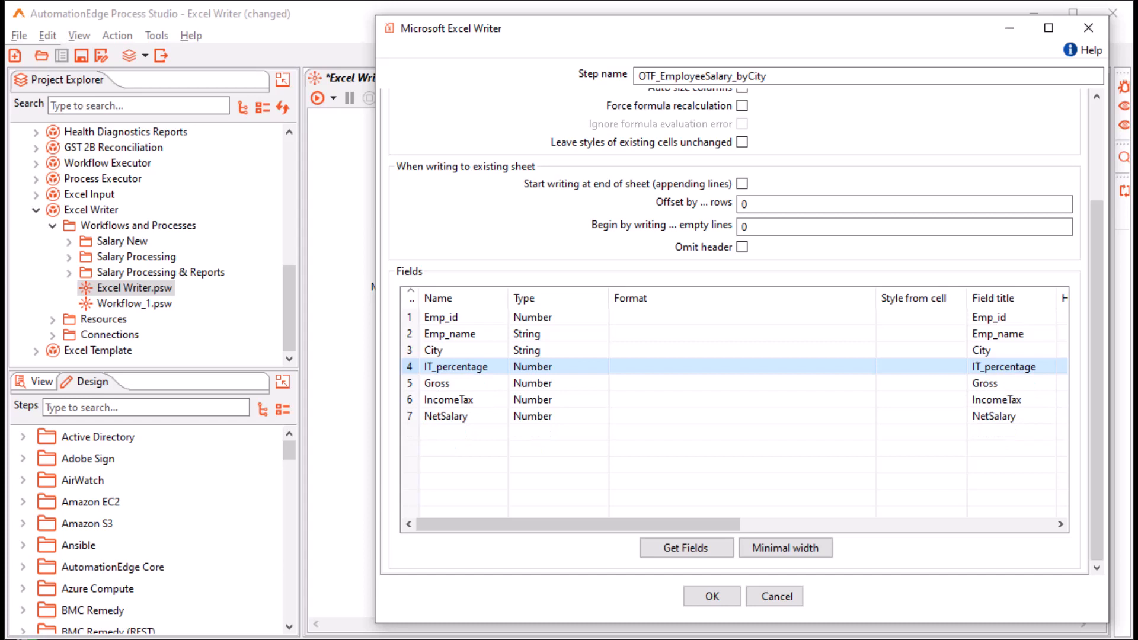
key(Delete)
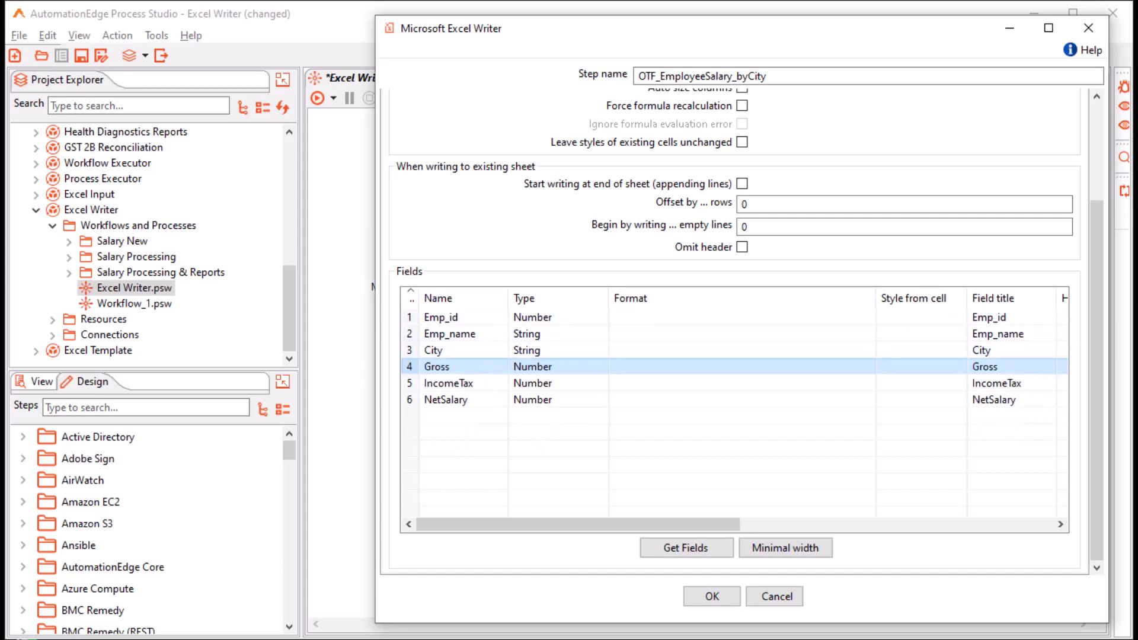
mouse_move(700, 525)
mouse_down()
mouse_move(1013, 524)
mouse_move(699, 525)
mouse_up()
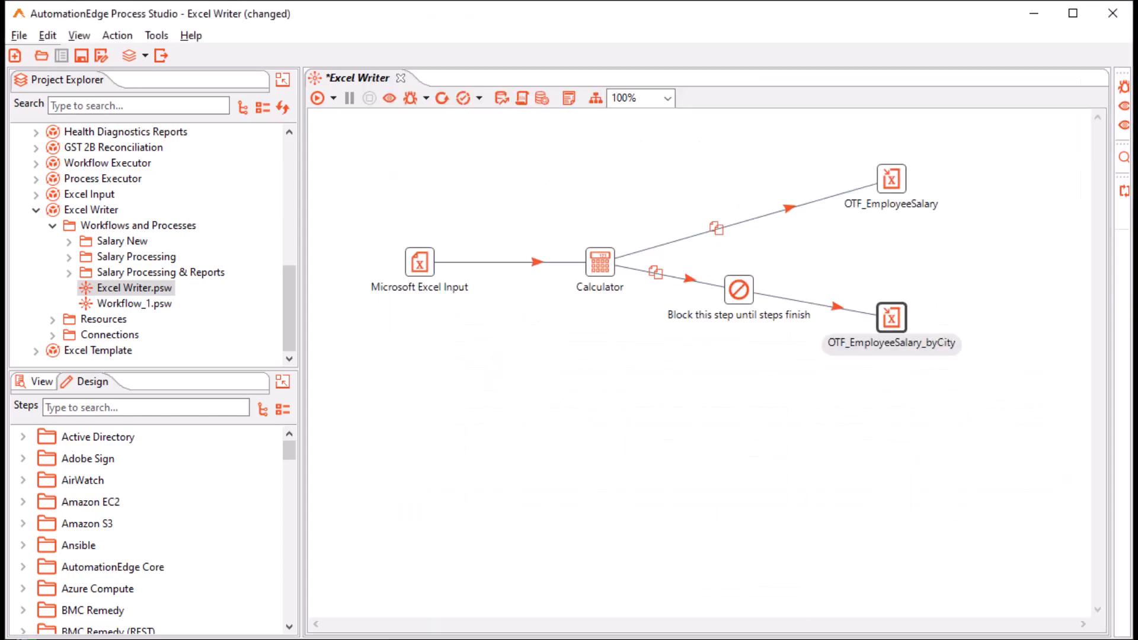
- Save and run the Excel Writer workflow, and preview the output rows of both Excel writer steps
key(ctrl+s)
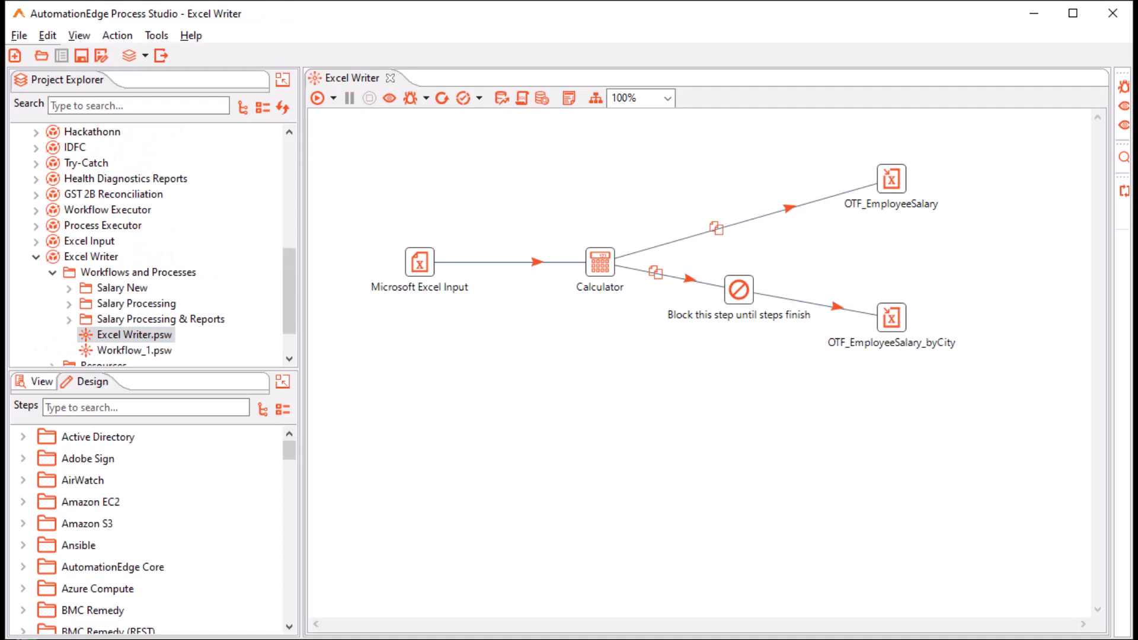
key(F9)
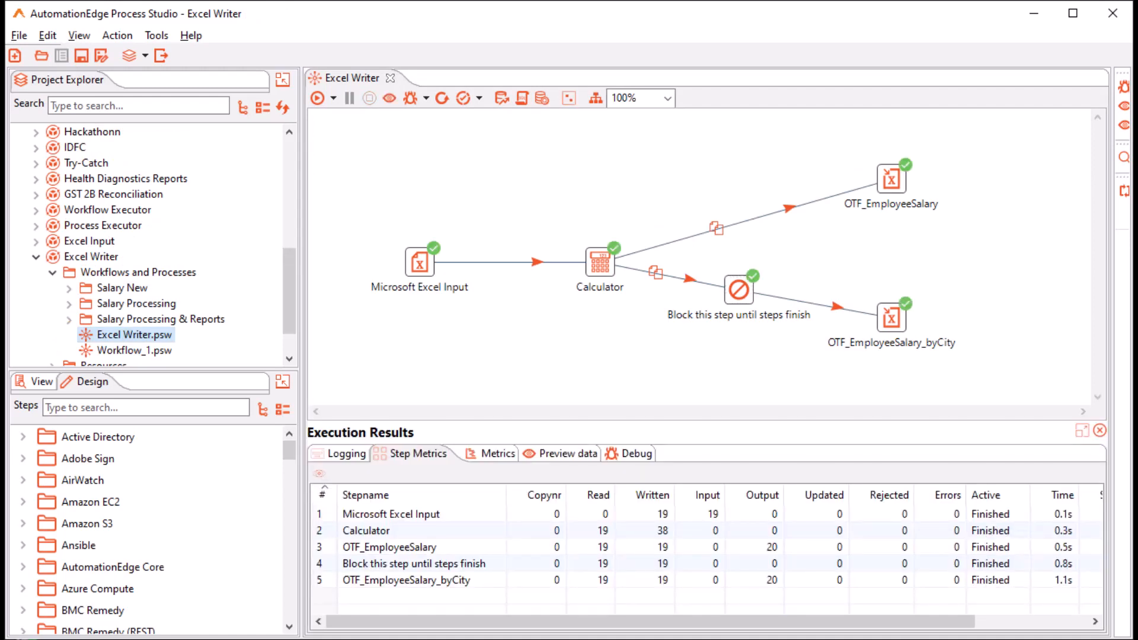
click(561, 454)
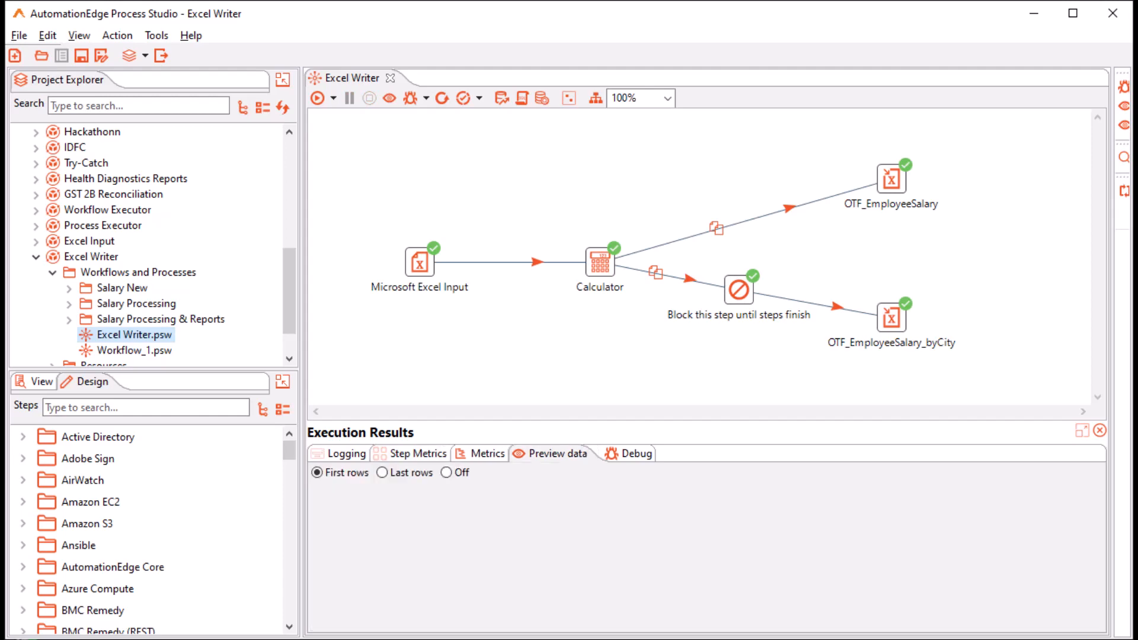
click(891, 179)
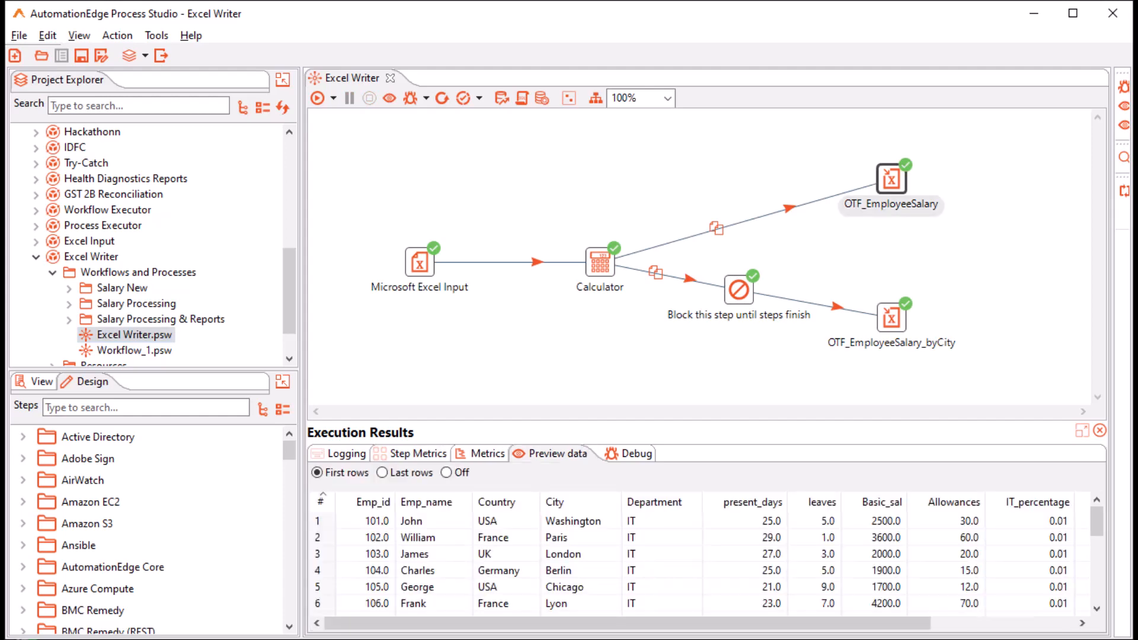
click(891, 318)
- Switch to File Explorer and open the EmployeeSalary workbook from the Excel Writer folder in Excel
key(alt+Tab)
drag(569, 30, 566, 27)
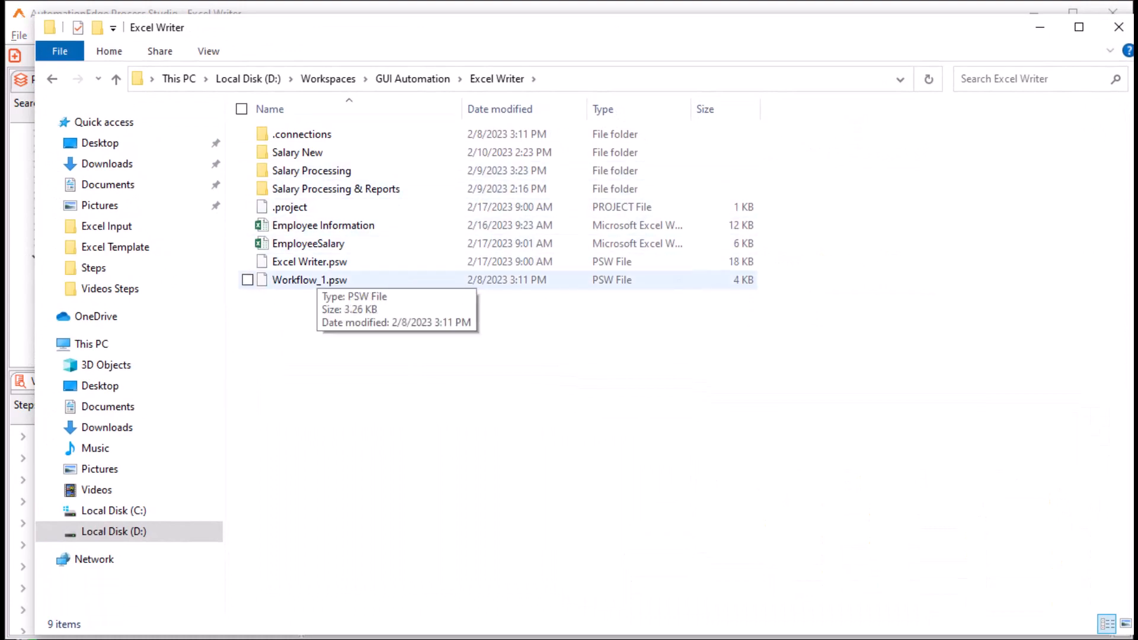
double_click(308, 244)
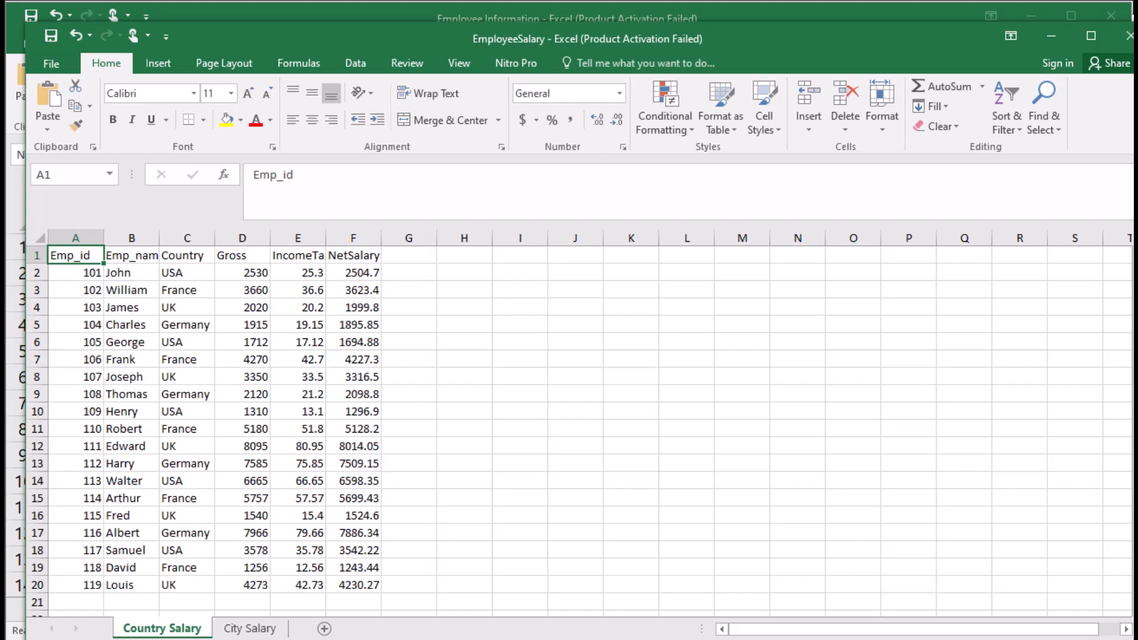
- Examine the Country Salary and City Salary sheets of the generated workbook
click(250, 629)
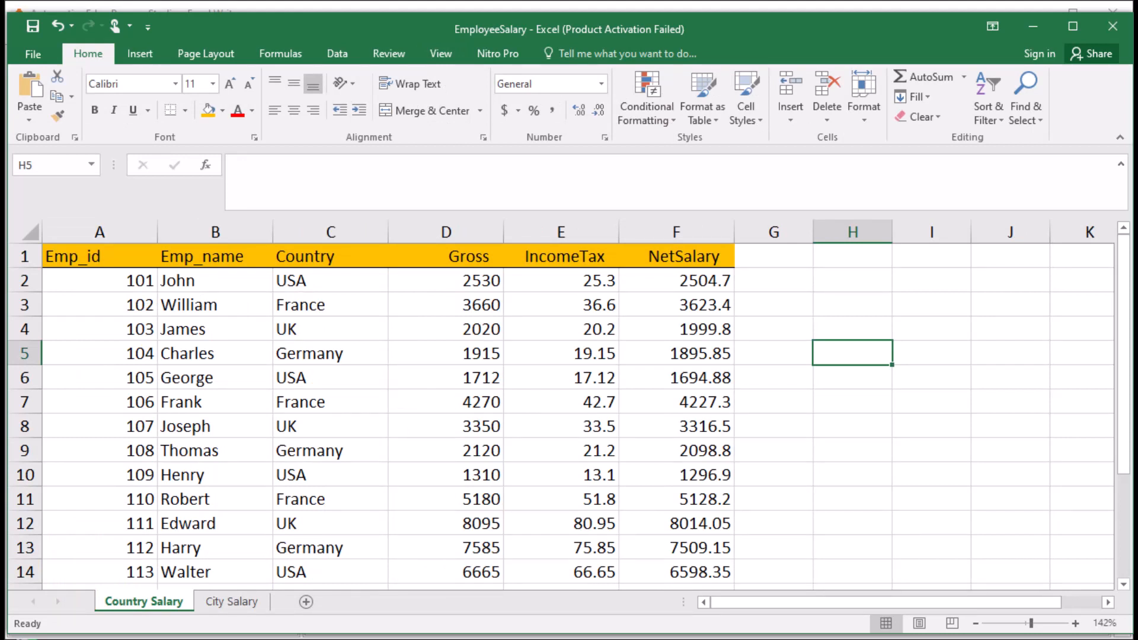
key(ctrl+Page_Down)
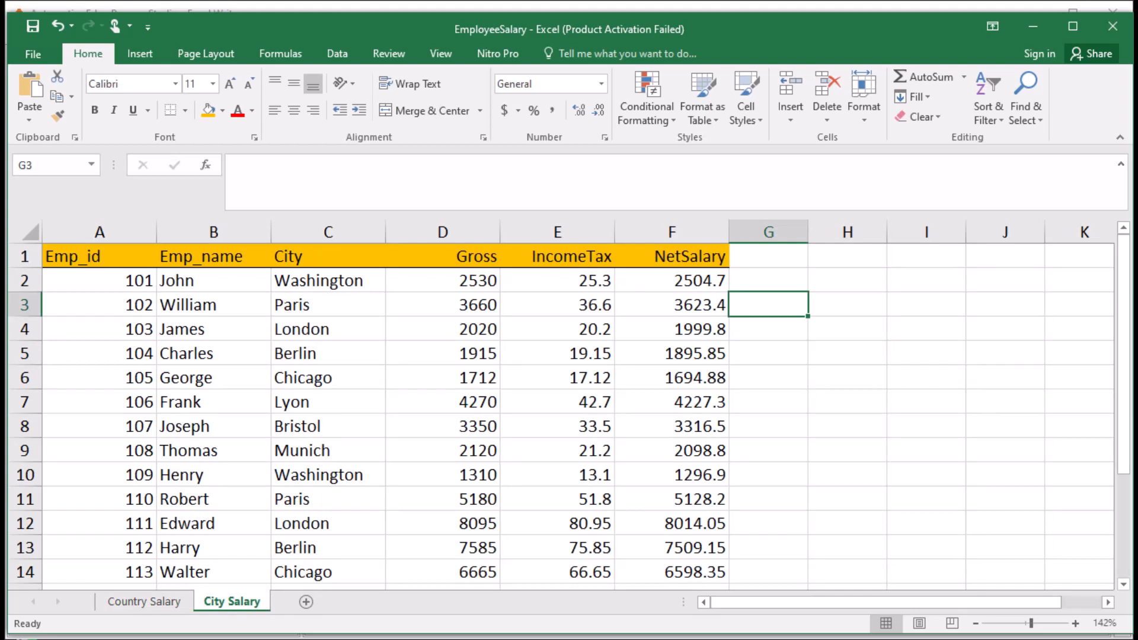
key(ctrl+Page_Up)
- Insert a new sheet between Country Salary and City Salary and rename it Country Summary
key(ctrl+Page_Down)
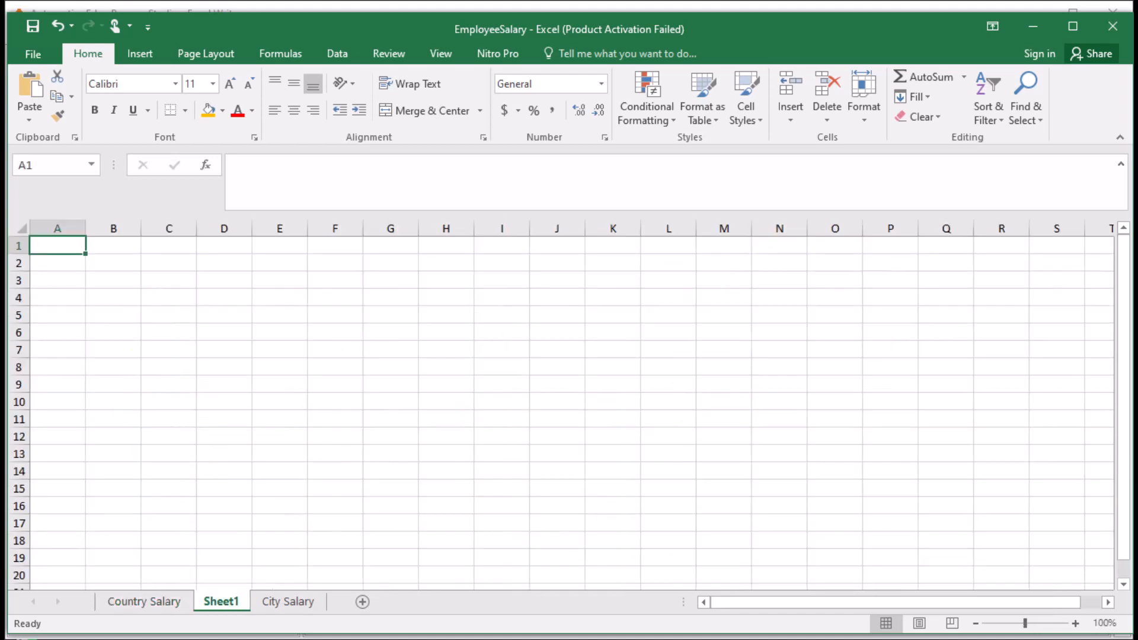
key(alt+h)
text(or)
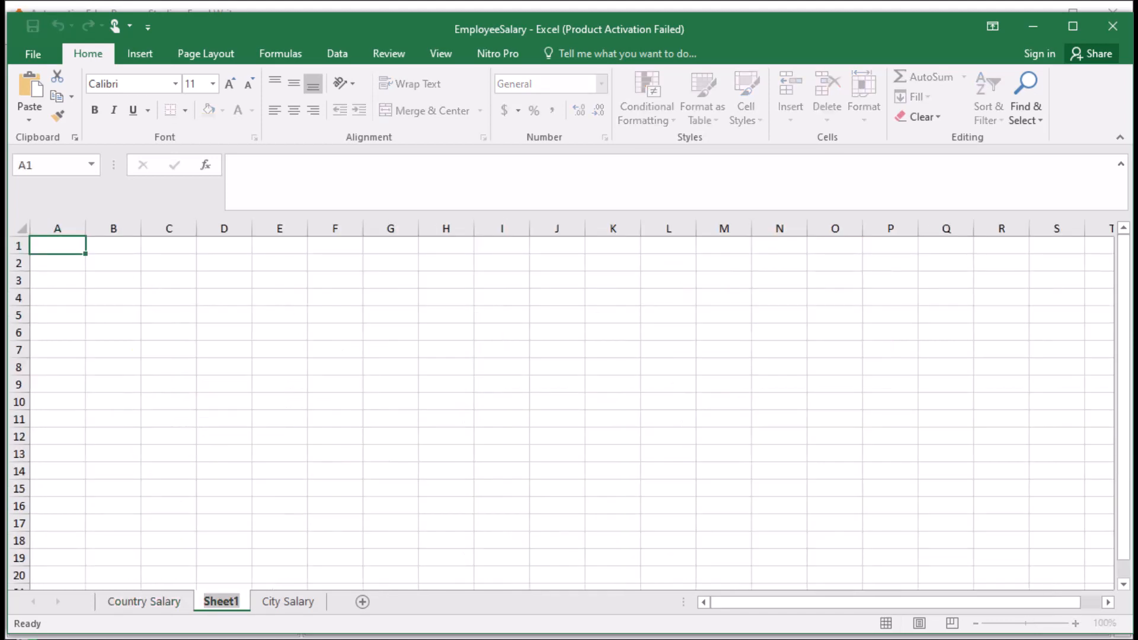
text(Country Summary)
- Insert a PivotChart with PivotTable at cell B3 of Country Summary, using columns A:F of the Country Salary sheet as source
drag(169, 281, 225, 281)
click(113, 281)
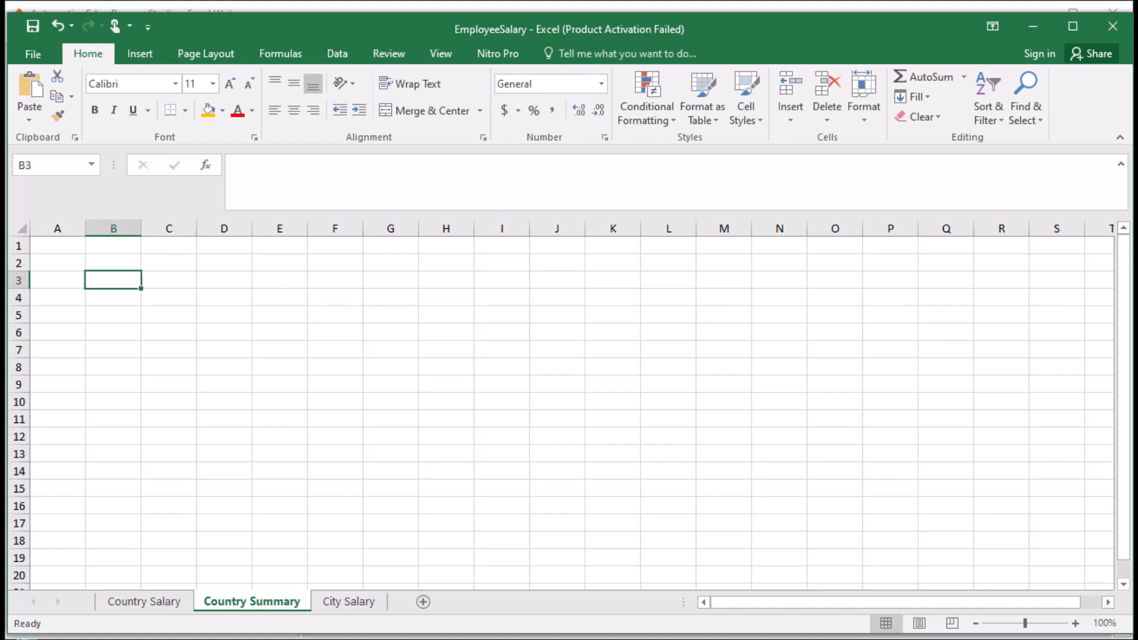
click(140, 54)
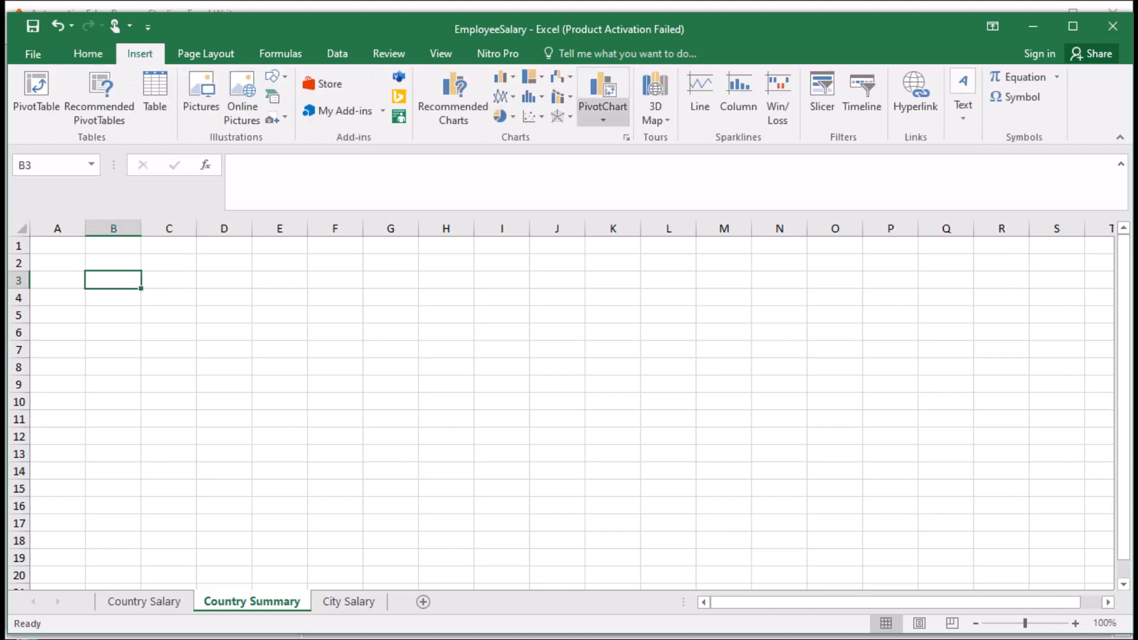
click(603, 114)
click(660, 159)
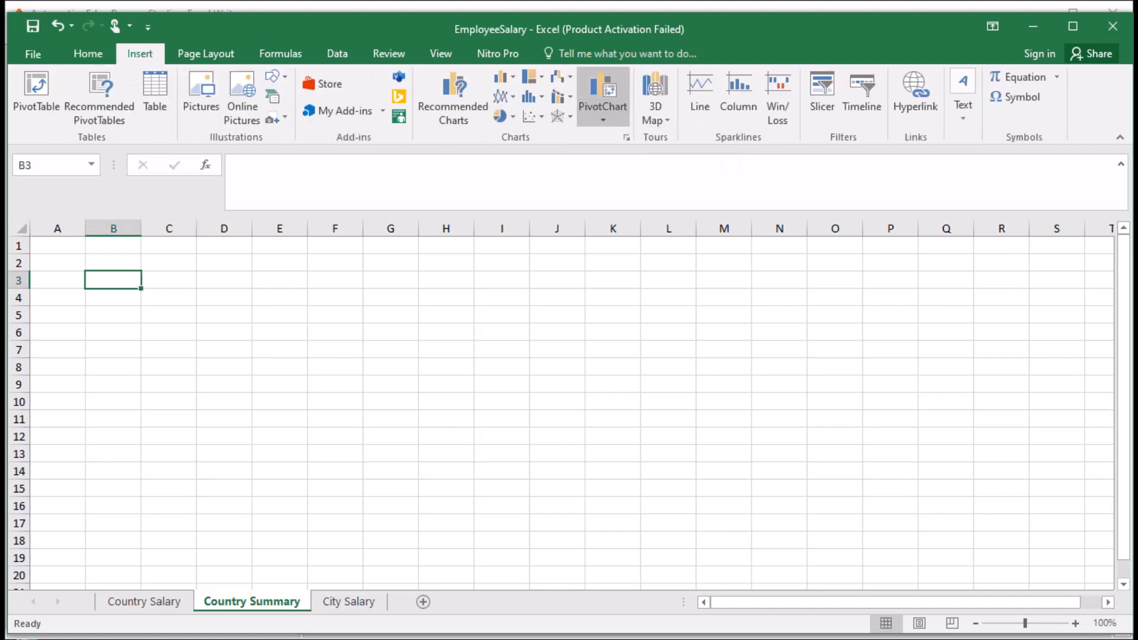
click(144, 602)
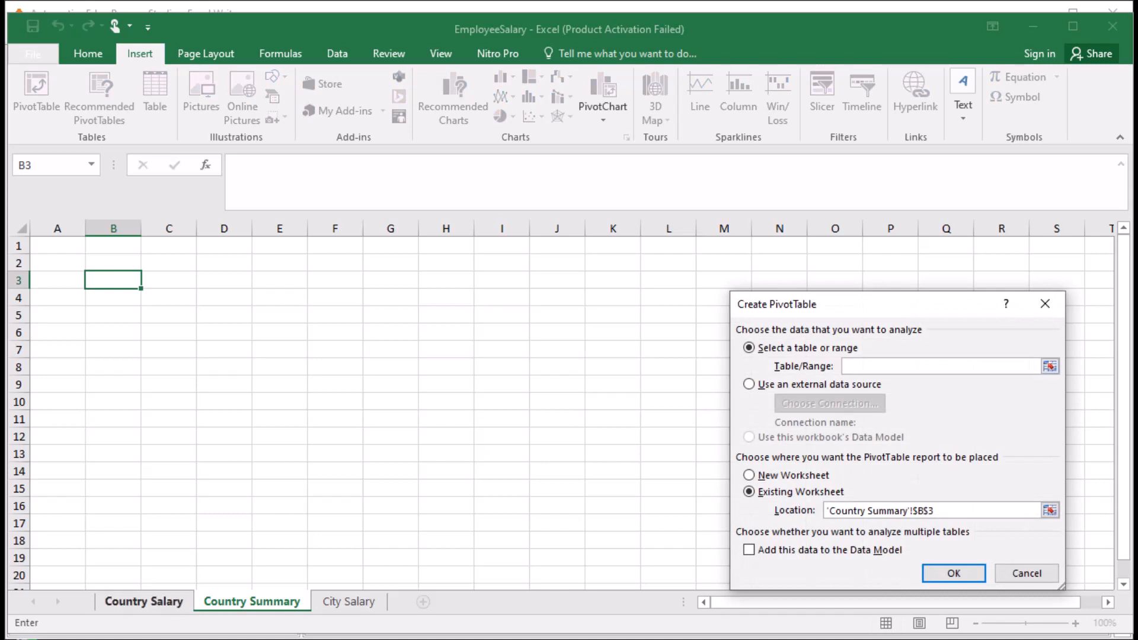
drag(99, 232, 676, 232)
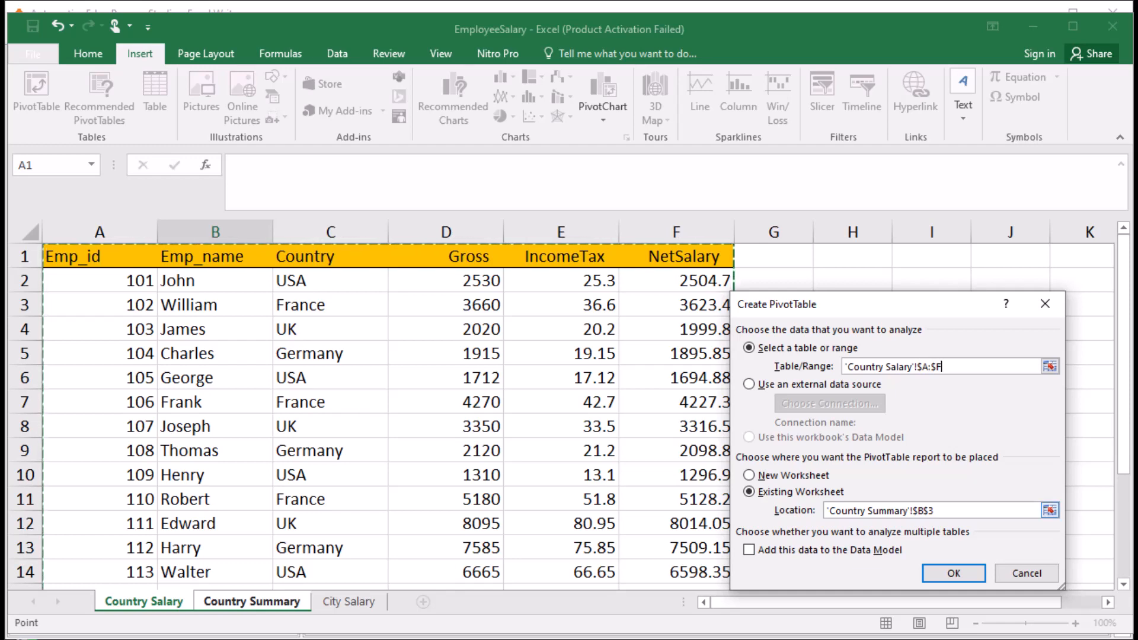
key(Return)
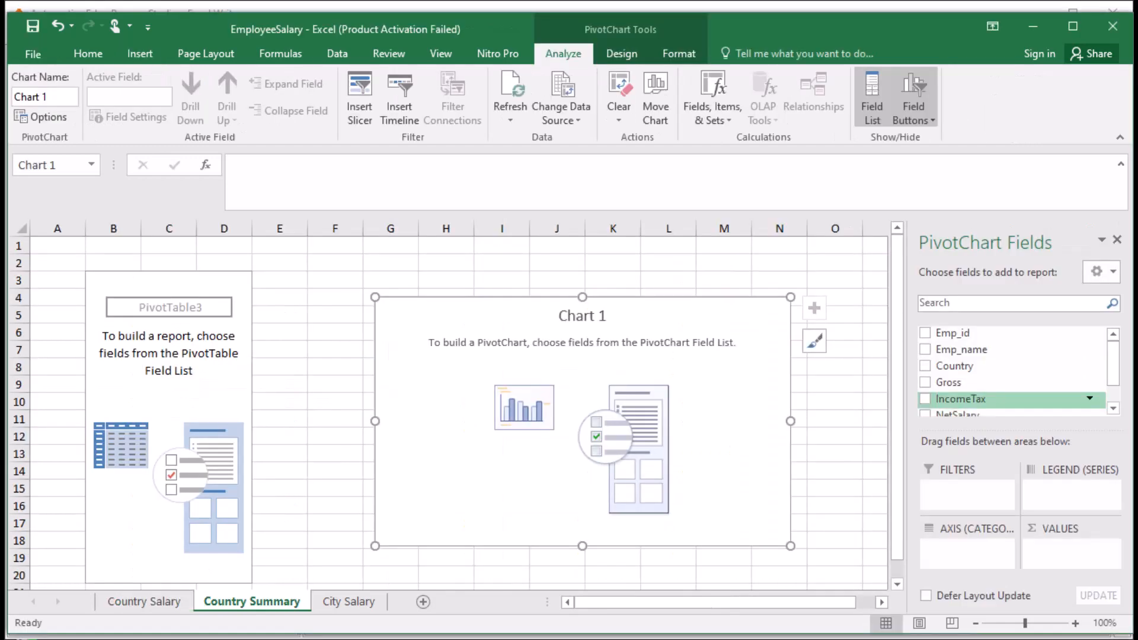
- Add Country as the PivotChart's axis category and NetSalary as its values field
click(926, 366)
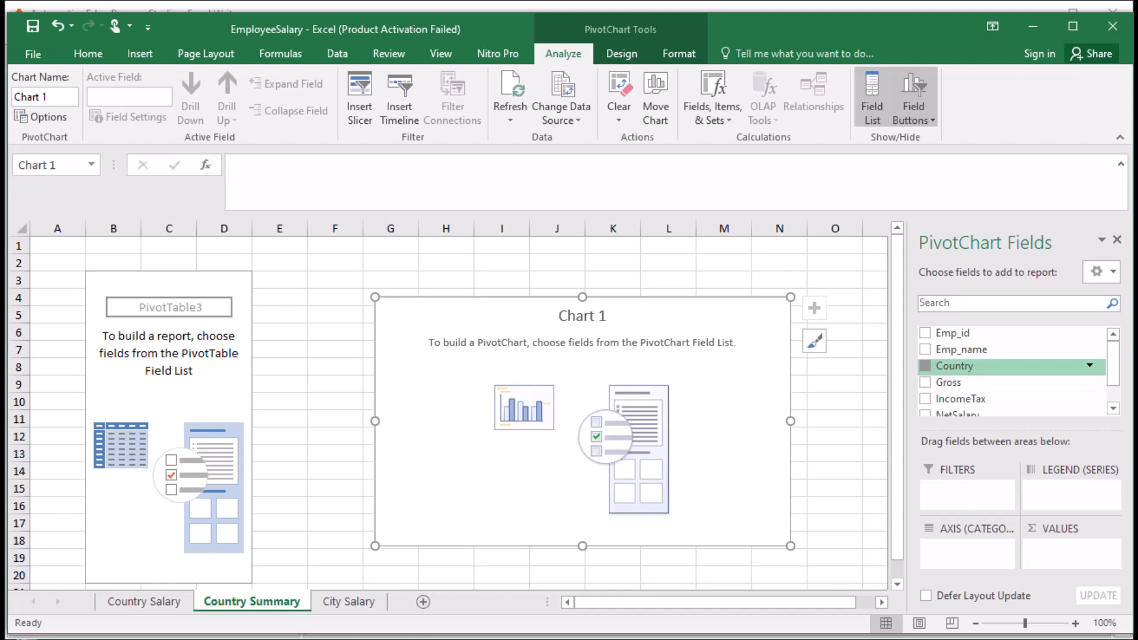
click(926, 414)
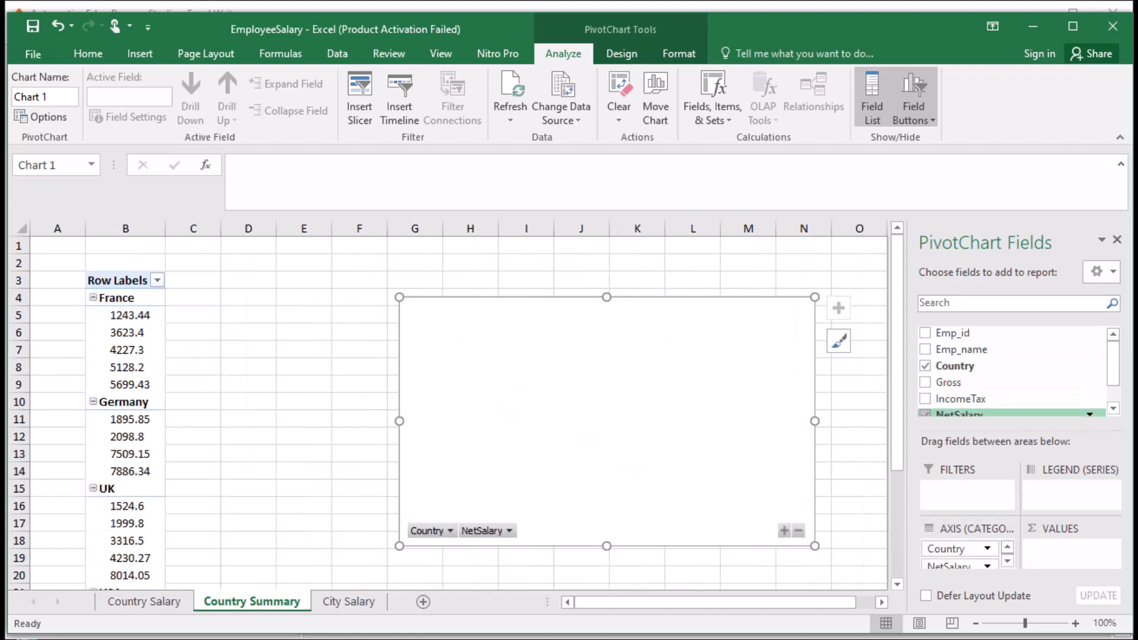
scroll(450, 415, down, 1)
drag(951, 565, 1068, 552)
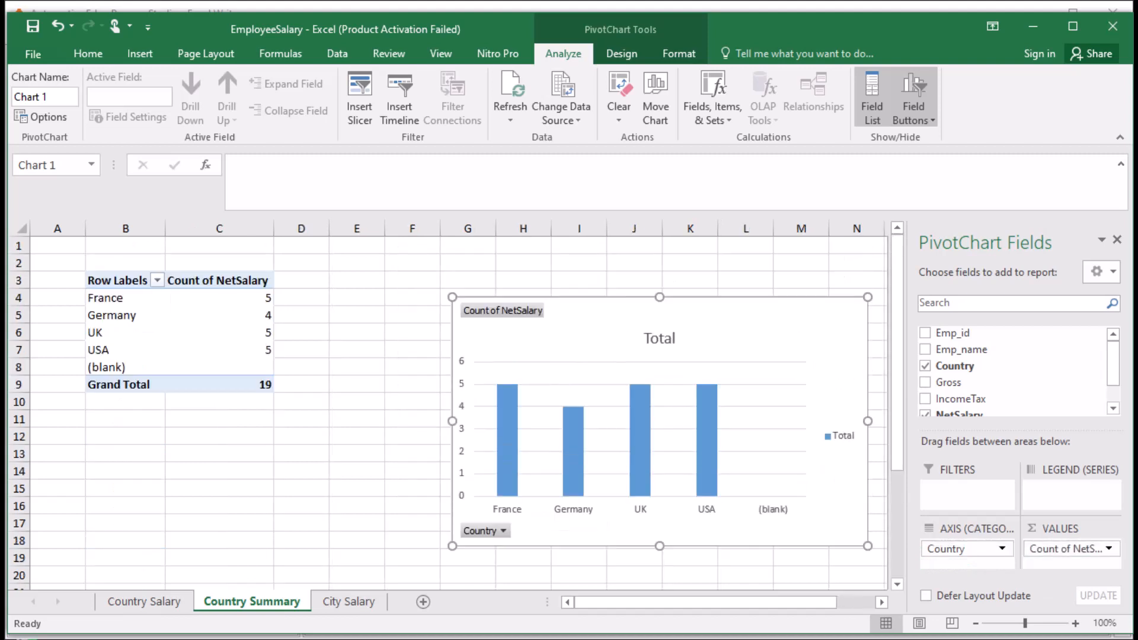
- Summarize the PivotTable's NetSalary values by Sum
click(222, 279)
right_click(227, 281)
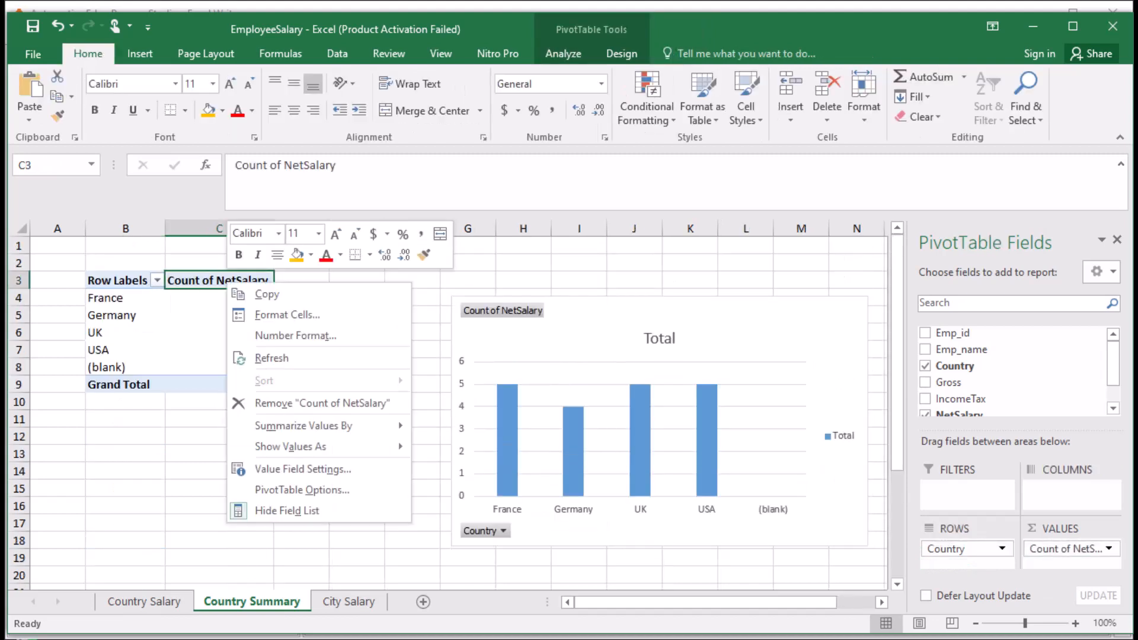
mouse_move(304, 425)
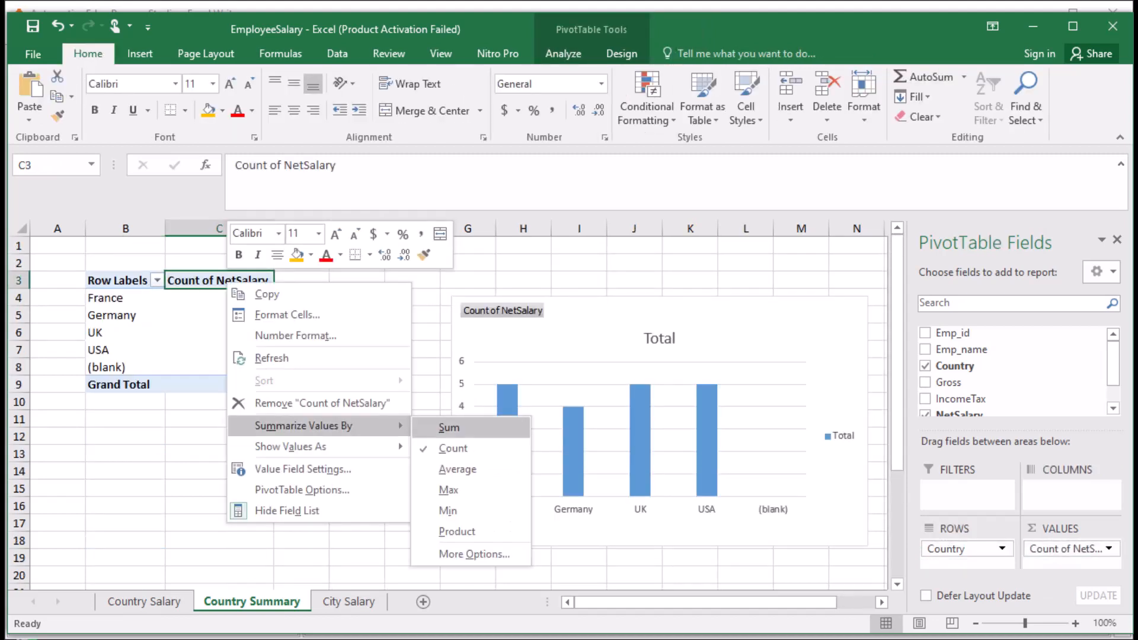
click(449, 427)
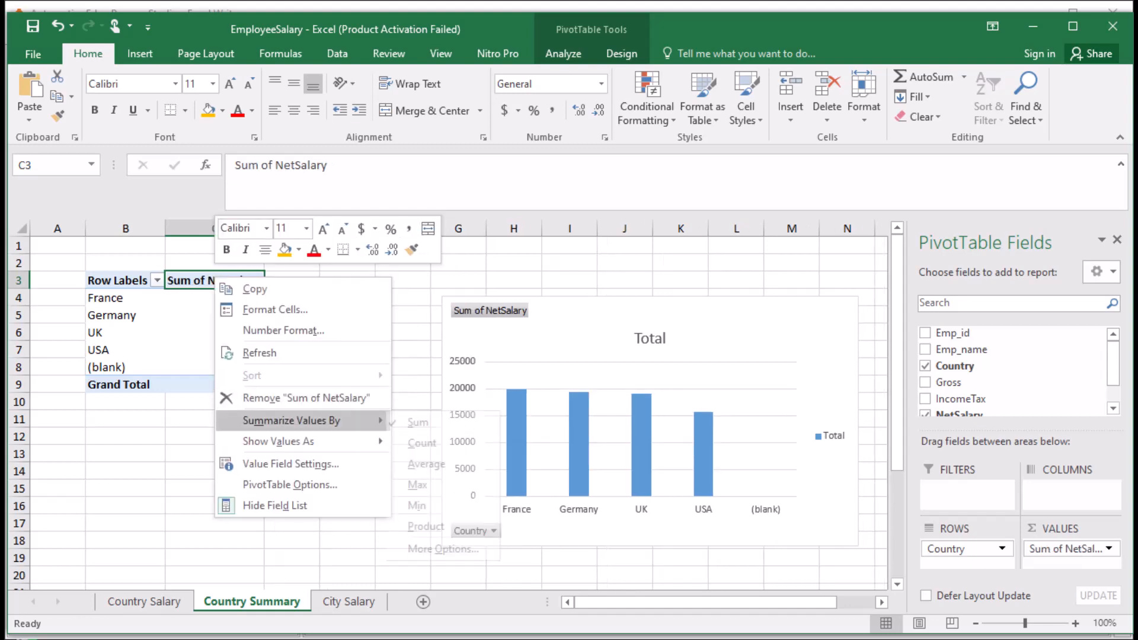
- Set the Country Summary PivotTable to refresh its data when opening the file
click(290, 484)
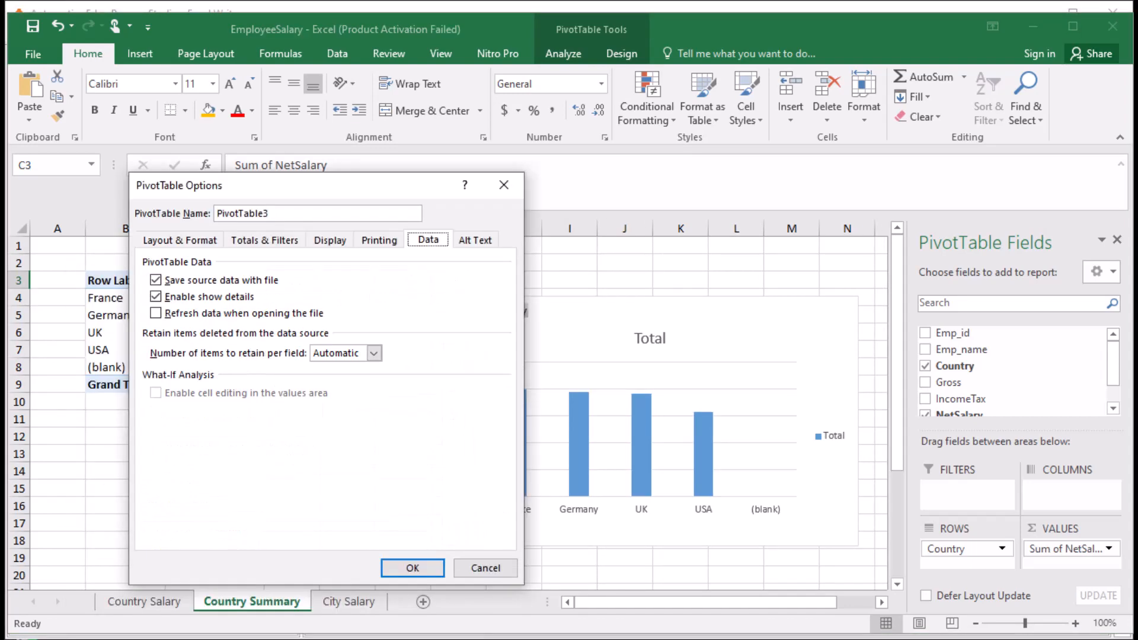
click(156, 313)
click(413, 568)
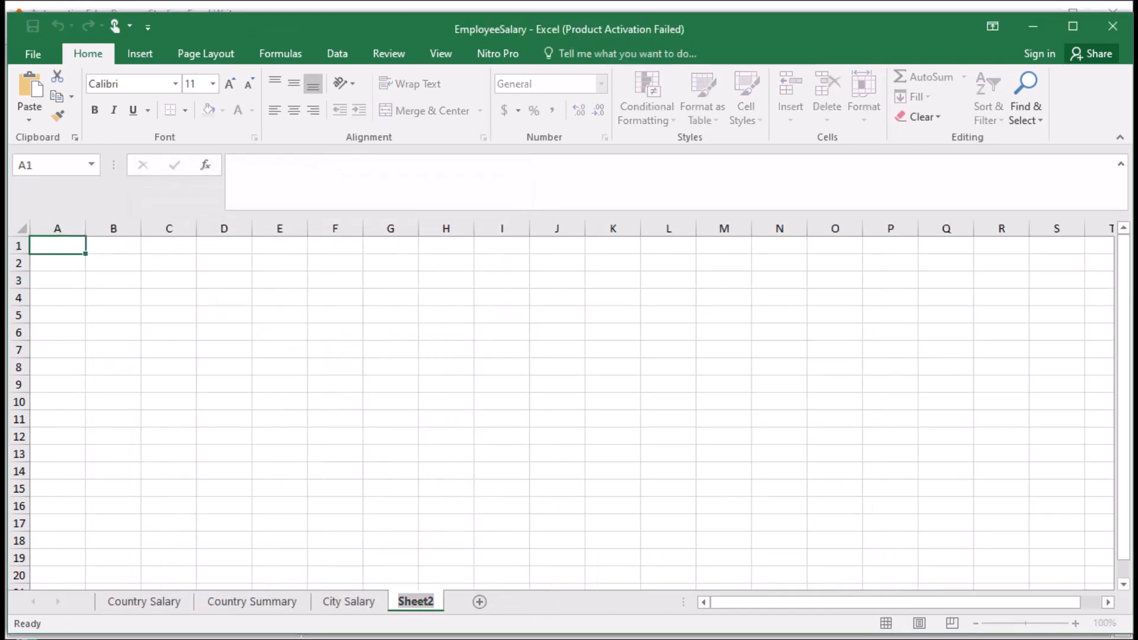
- Rename the new sheet after City Salary as City Summary
text(City Summary)
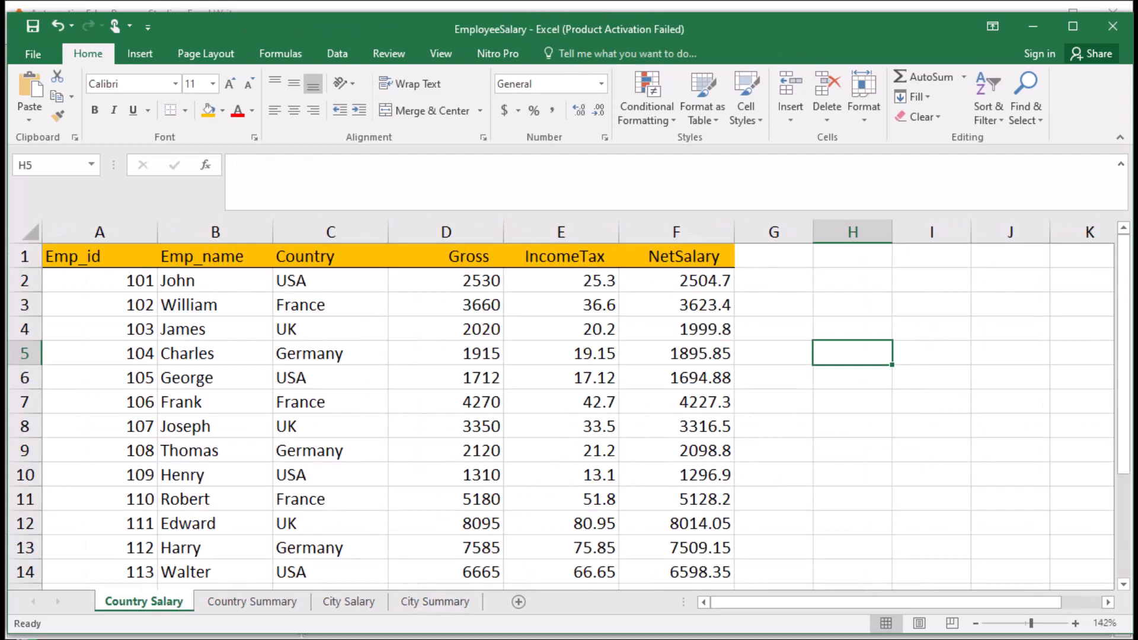
- Clear the data rows below the headers on the Country Salary and City Salary sheets and refresh the summary PivotTables
drag(100, 256, 676, 581)
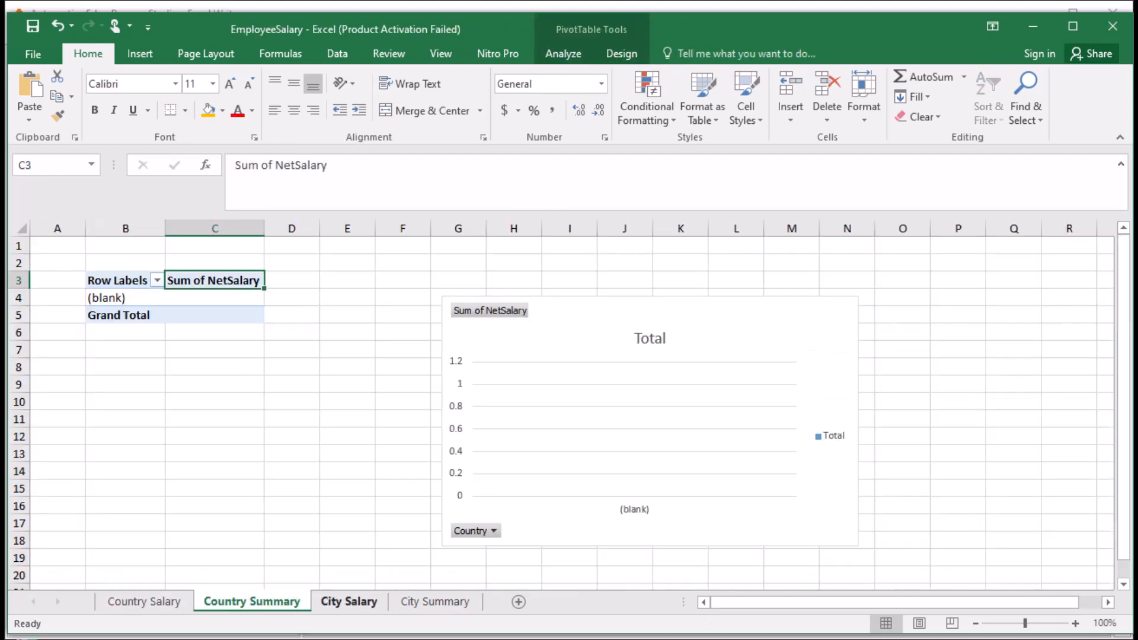
click(348, 602)
drag(99, 280, 769, 552)
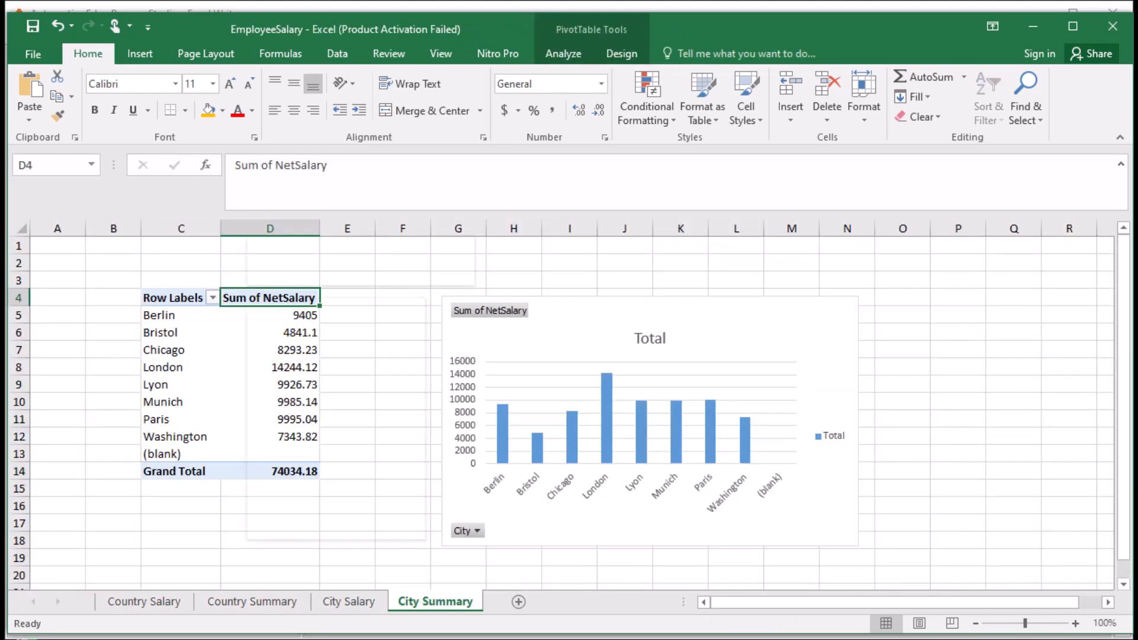
right_click(248, 297)
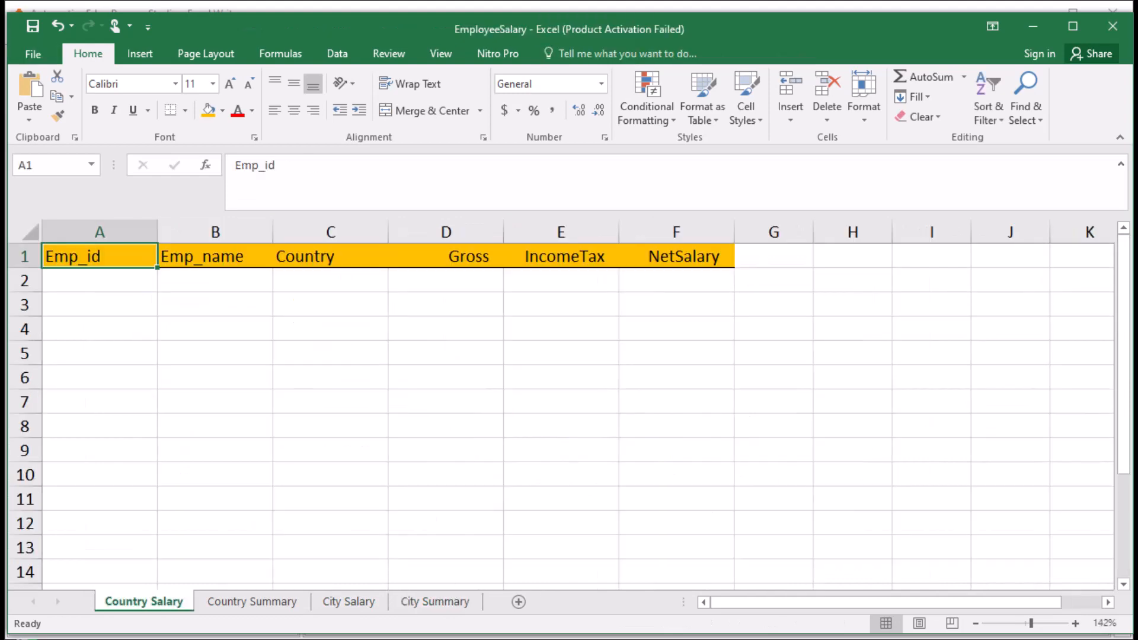
- Save the emptied workbook under the name template and close it
click(33, 53)
key(Return)
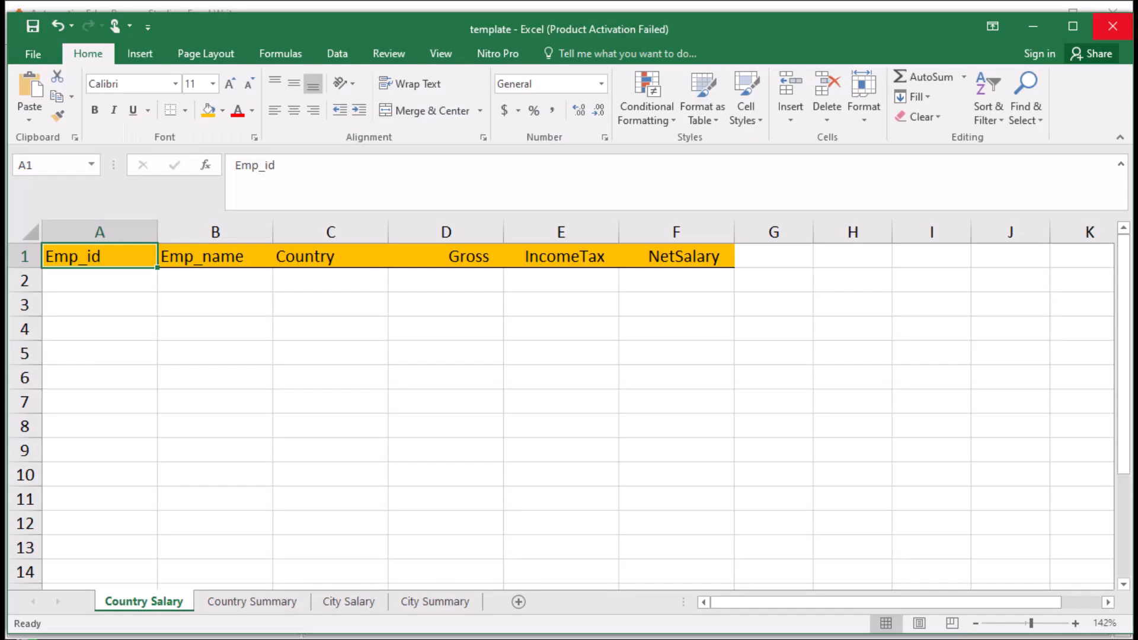
click(1113, 26)
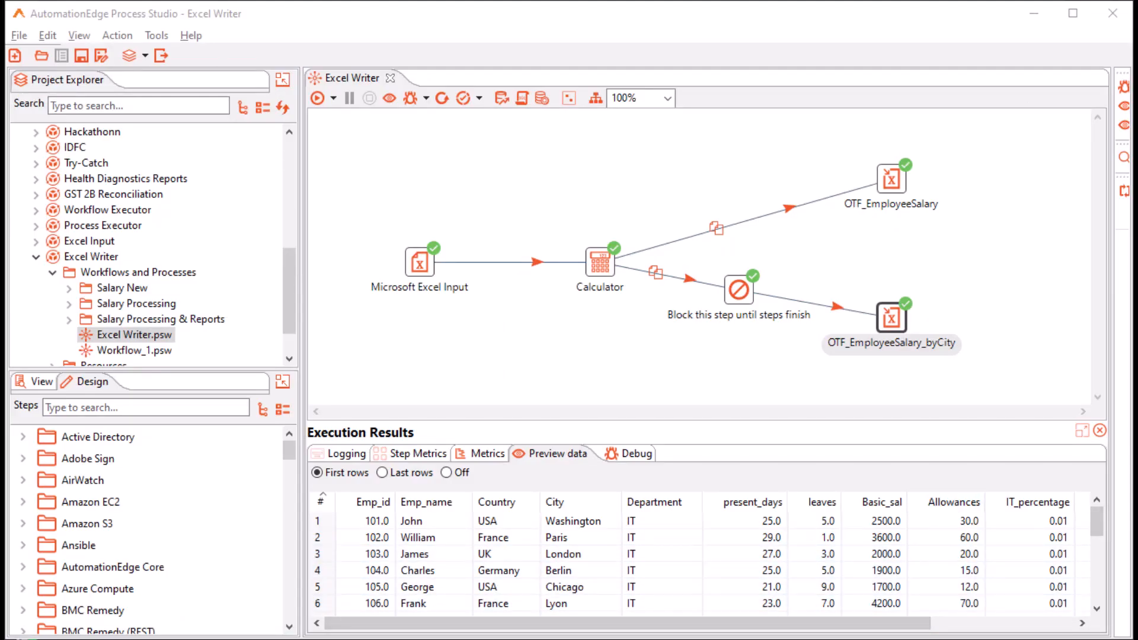
- Configure the OTF_EmployeeSalary step to write to the existing sheet if the sheet exists in the output file
mouse_move(903, 233)
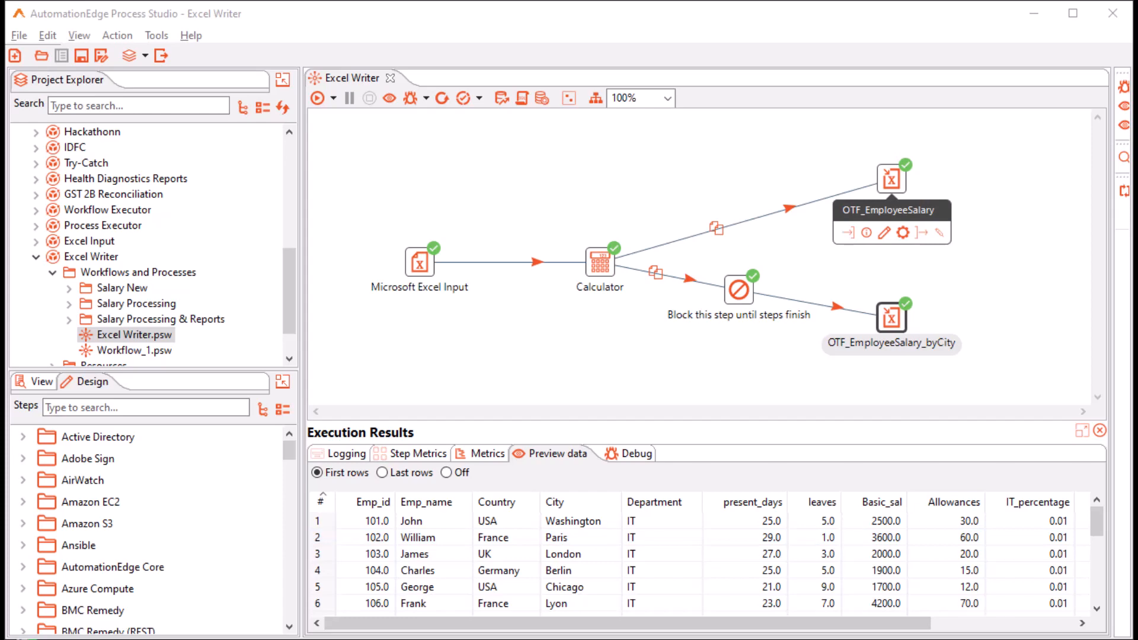
click(904, 232)
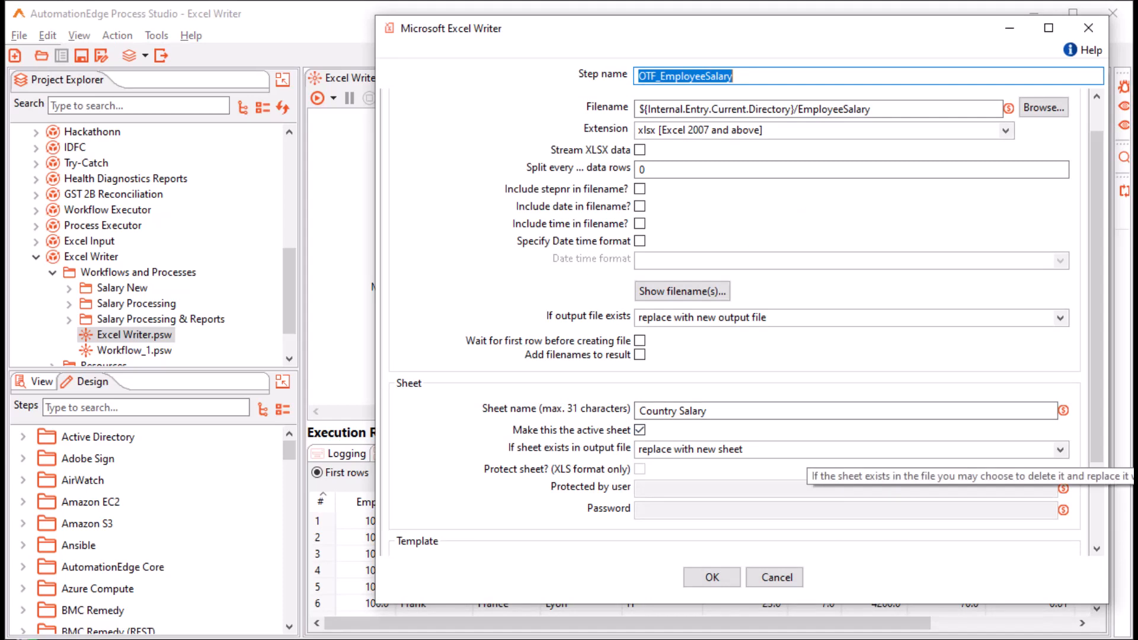
click(807, 450)
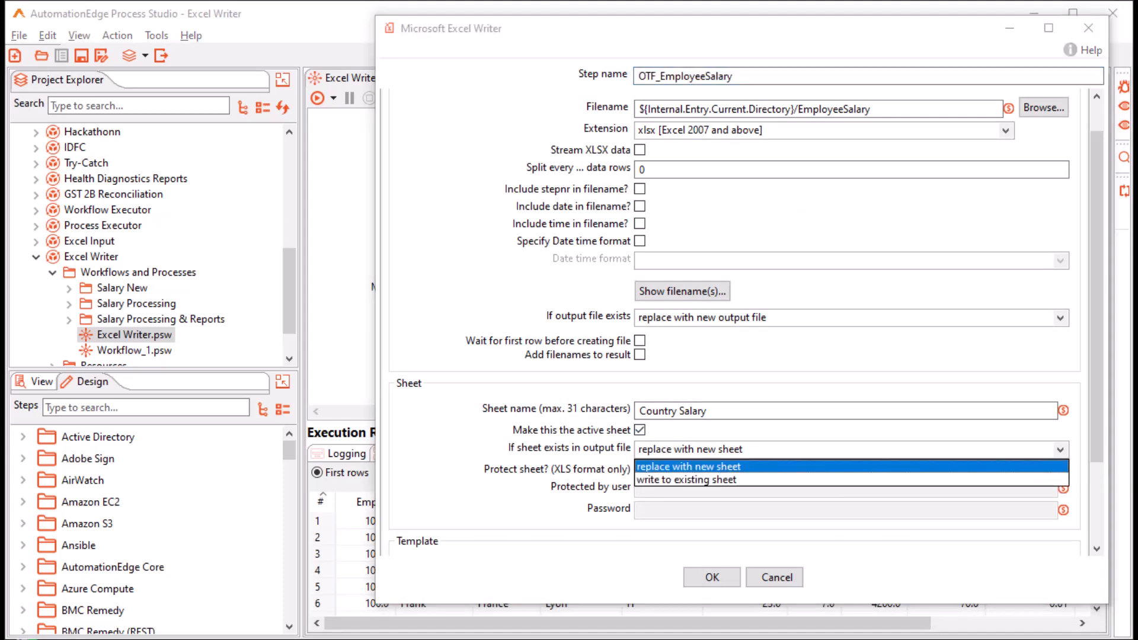
click(735, 480)
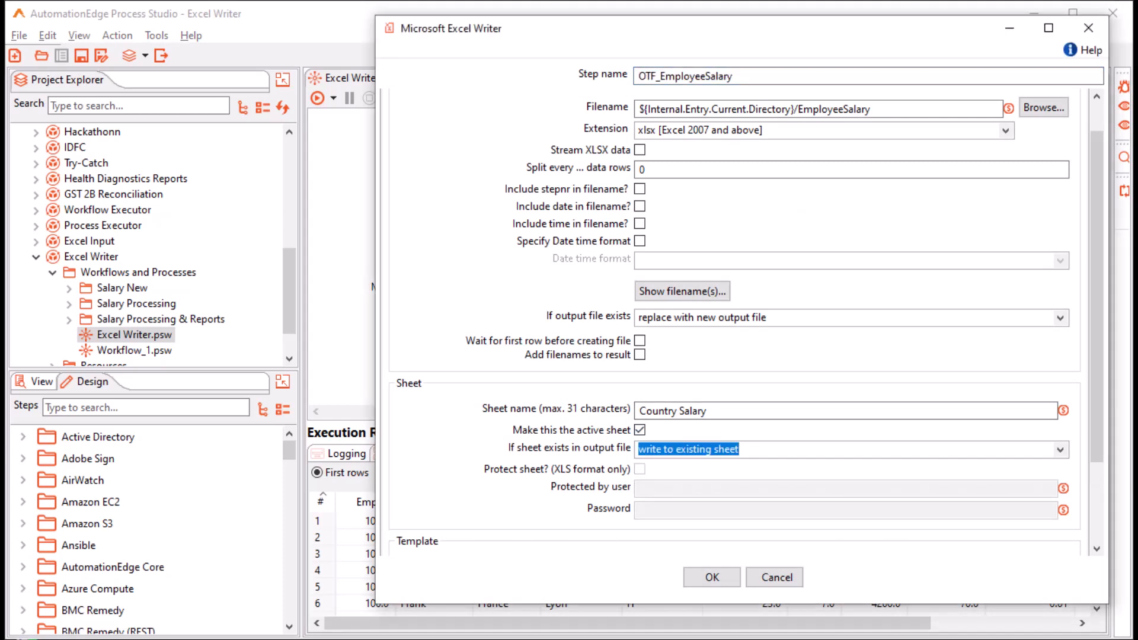
- Enable ${Internal.Entry.Current.Directory}\template.xlsx as template for new files and Country Salary as template sheet for new sheets in OTF_EmployeeSalary
scroll(735, 320, down, 3)
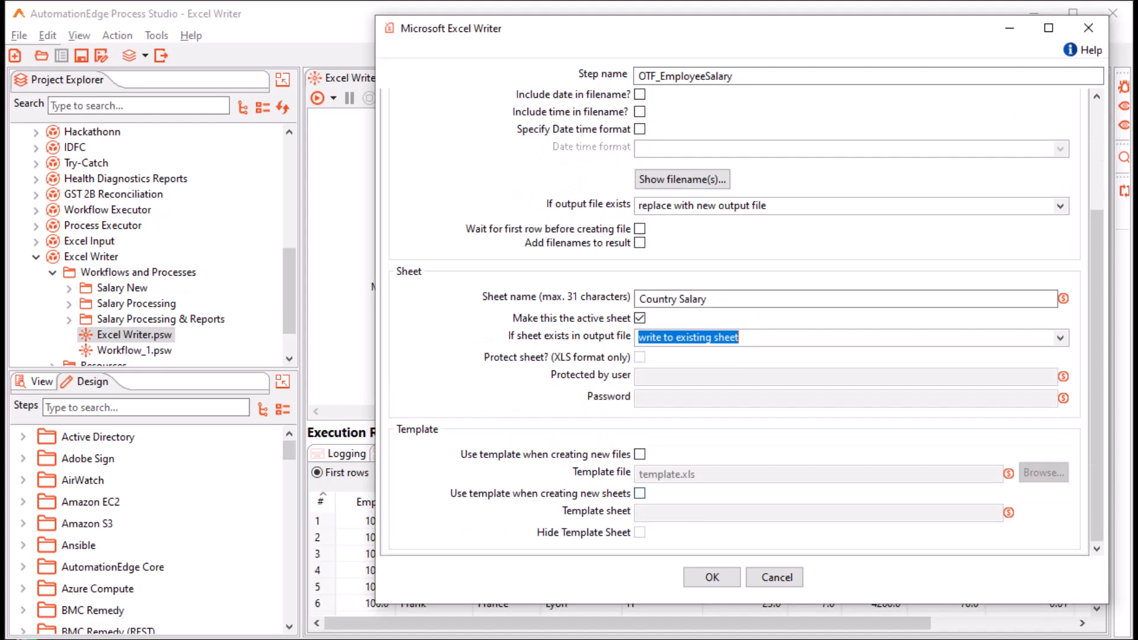
click(639, 455)
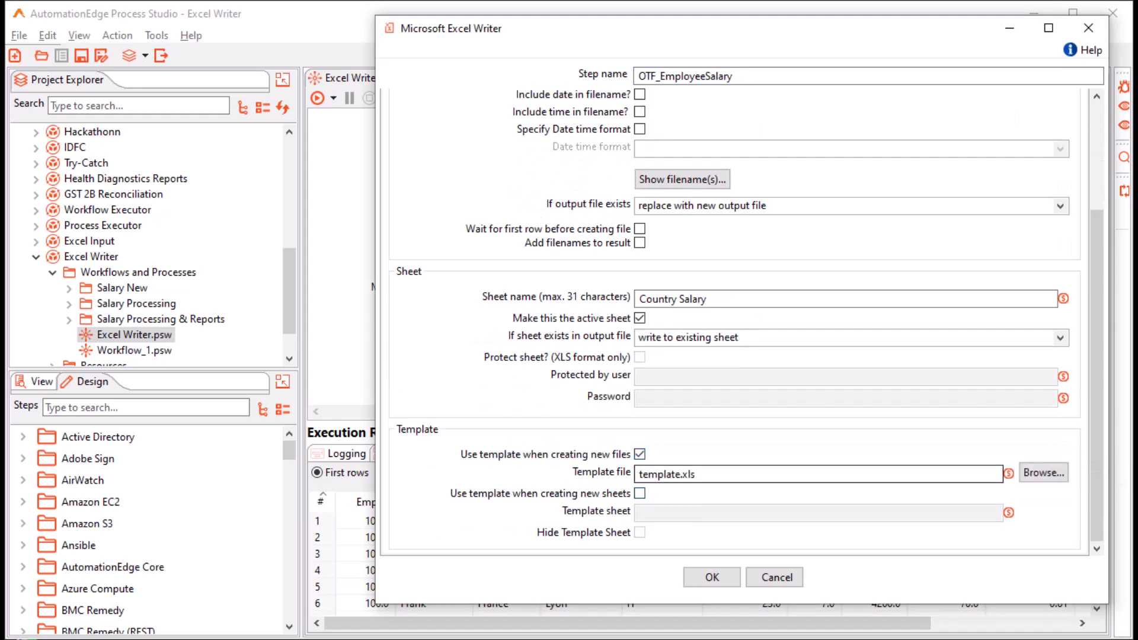
click(1044, 473)
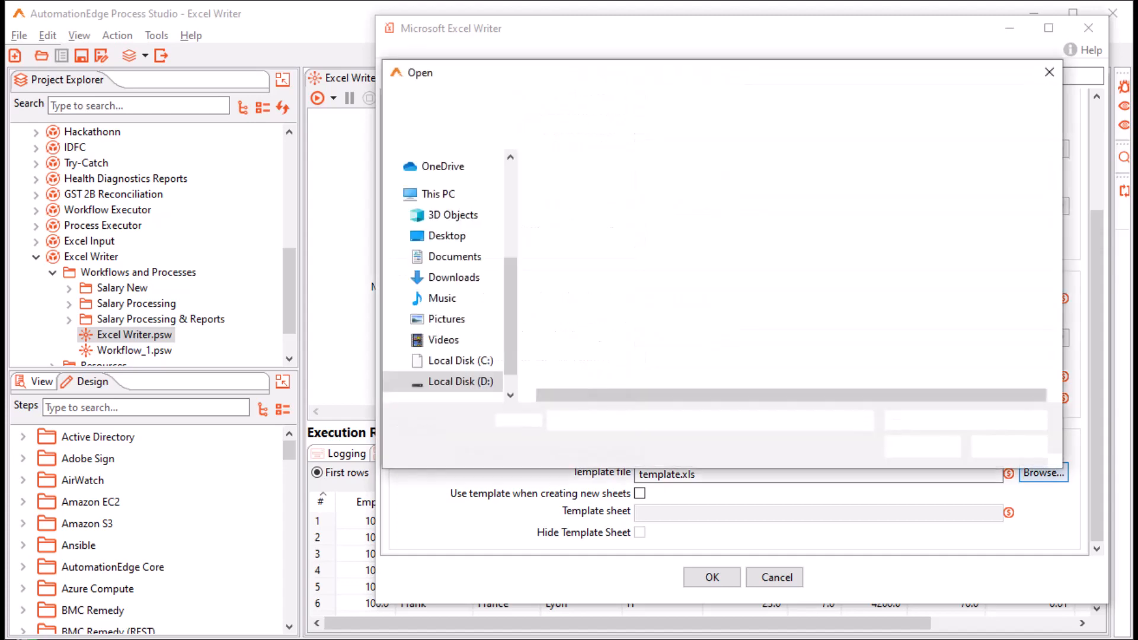
double_click(575, 331)
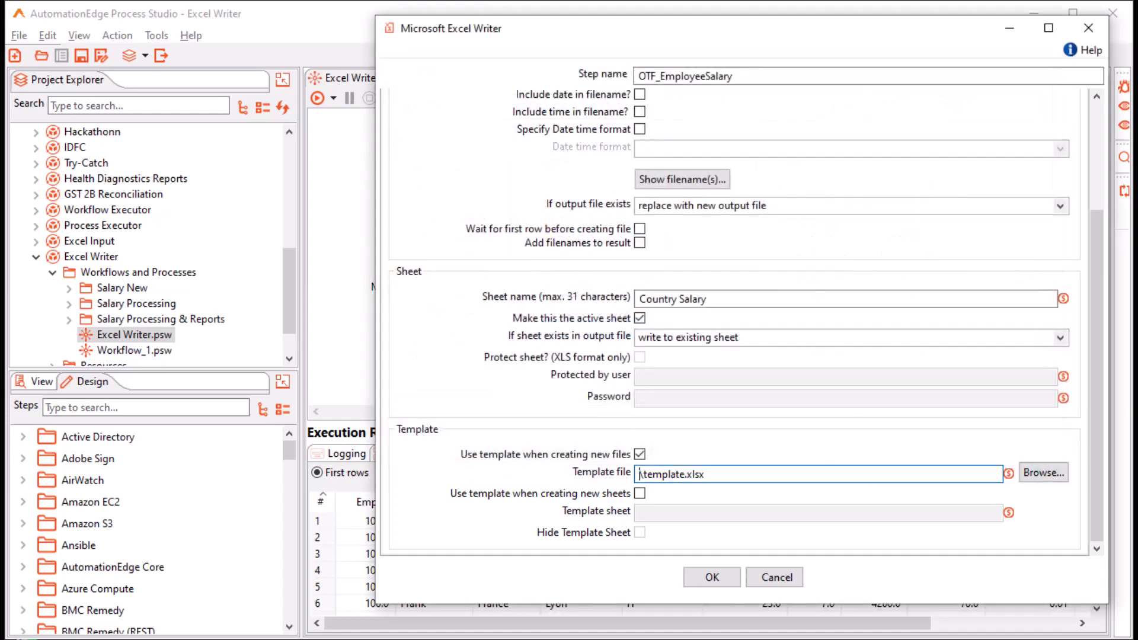
key(ctrl+space)
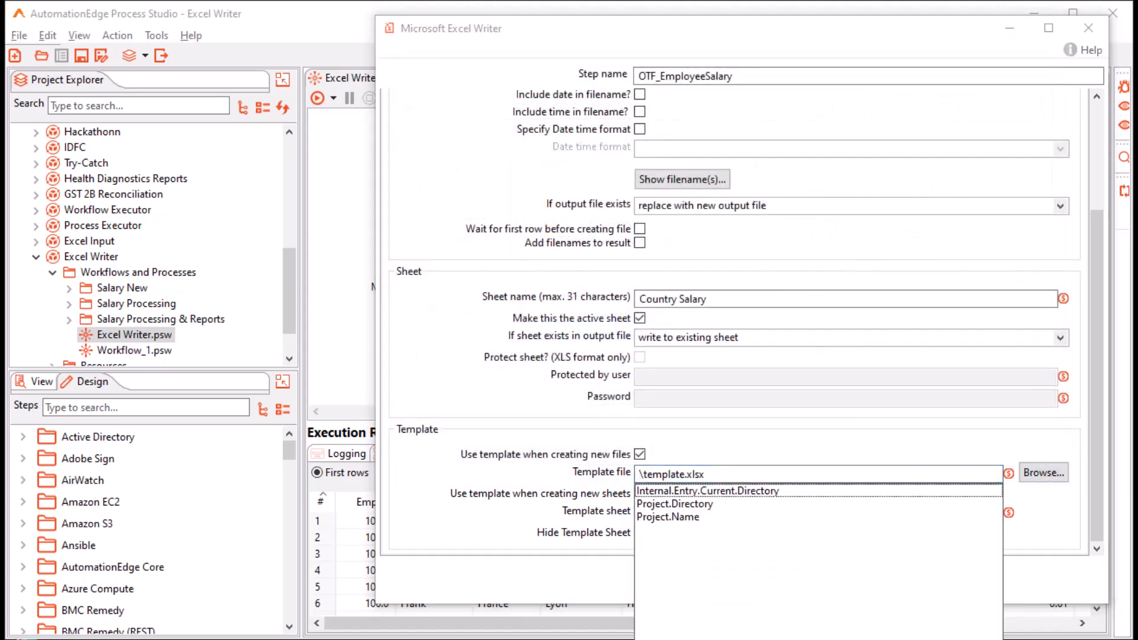
key(Return)
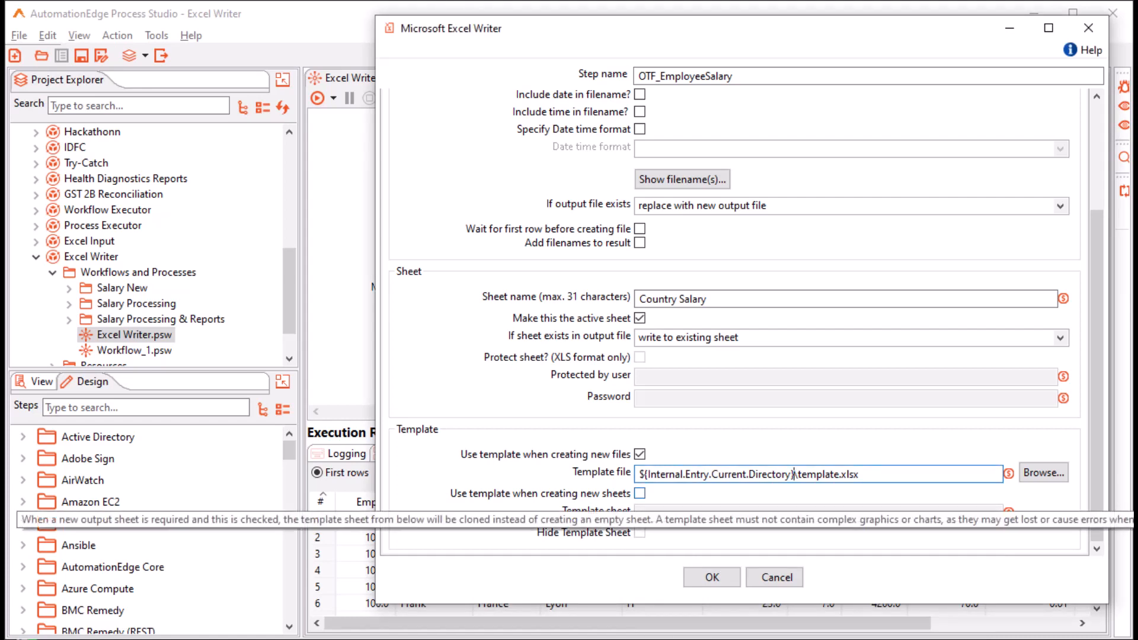
click(639, 494)
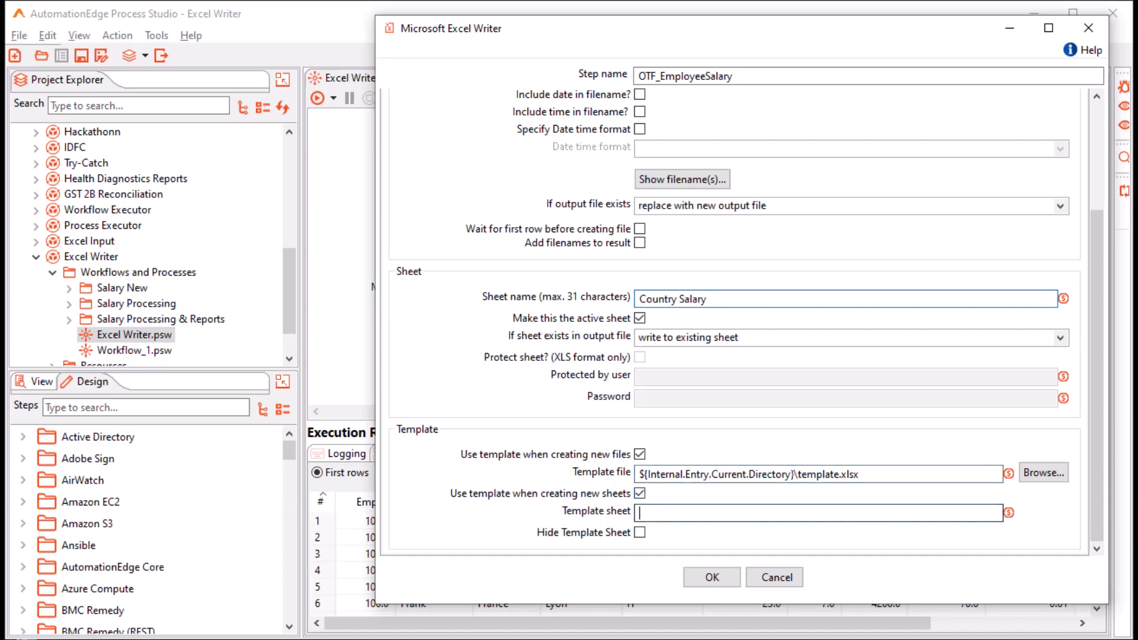
text(Country Salary)
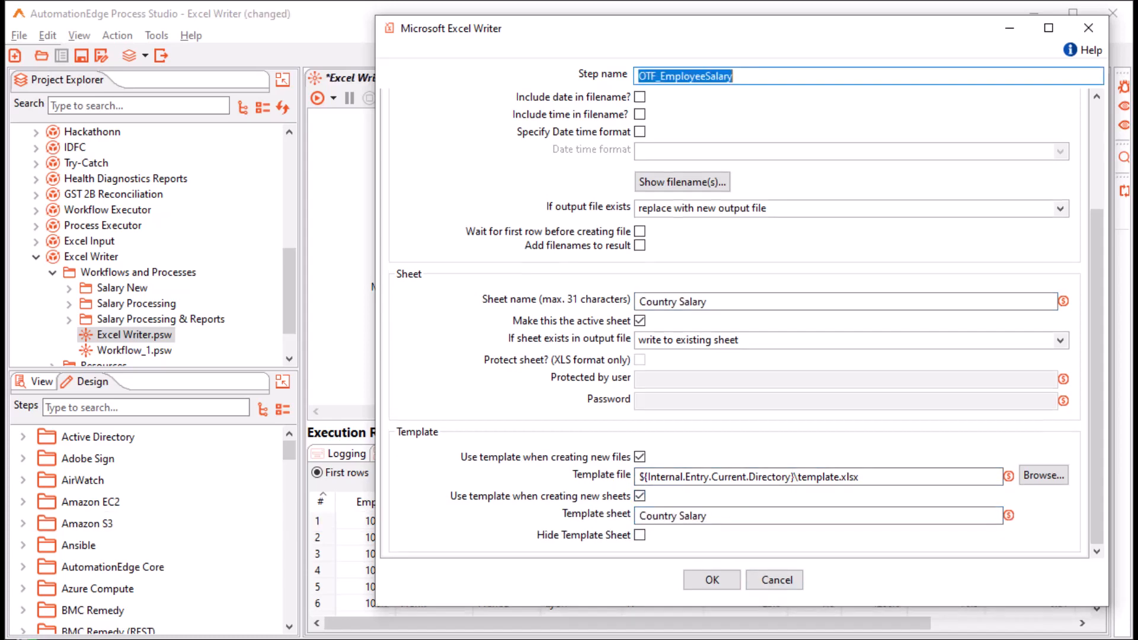
- Set OTF_EmployeeSalary's content to start writing at A2 without a header, leaving styles of existing cells unchanged, and apply the settings
scroll(736, 323, up, 5)
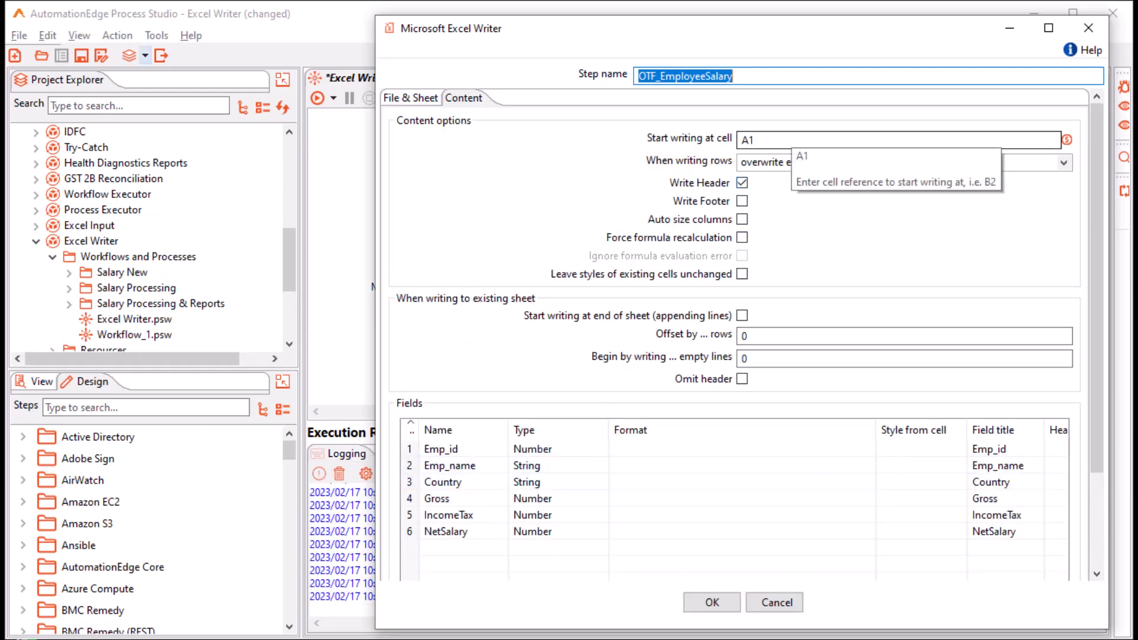
click(792, 140)
key(BackSpace)
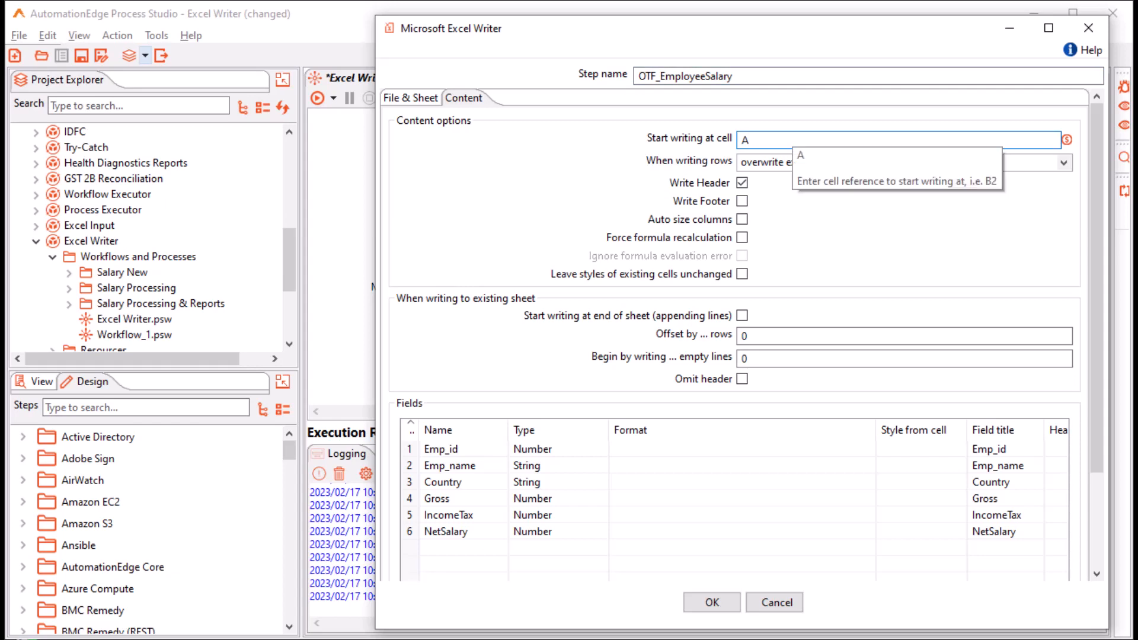
text(2)
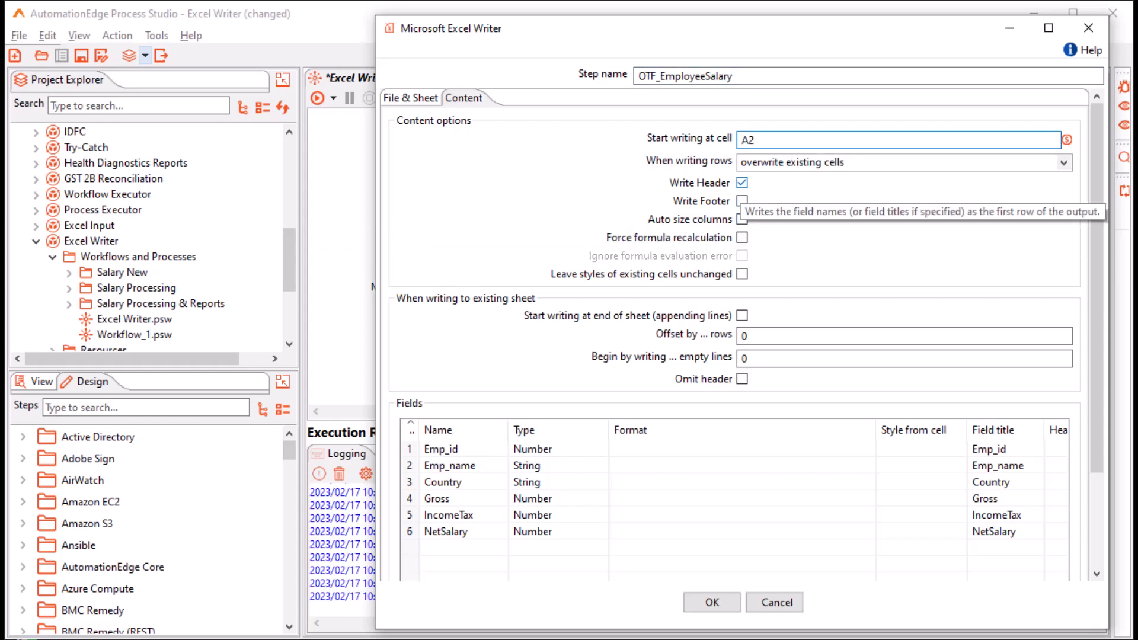
click(742, 183)
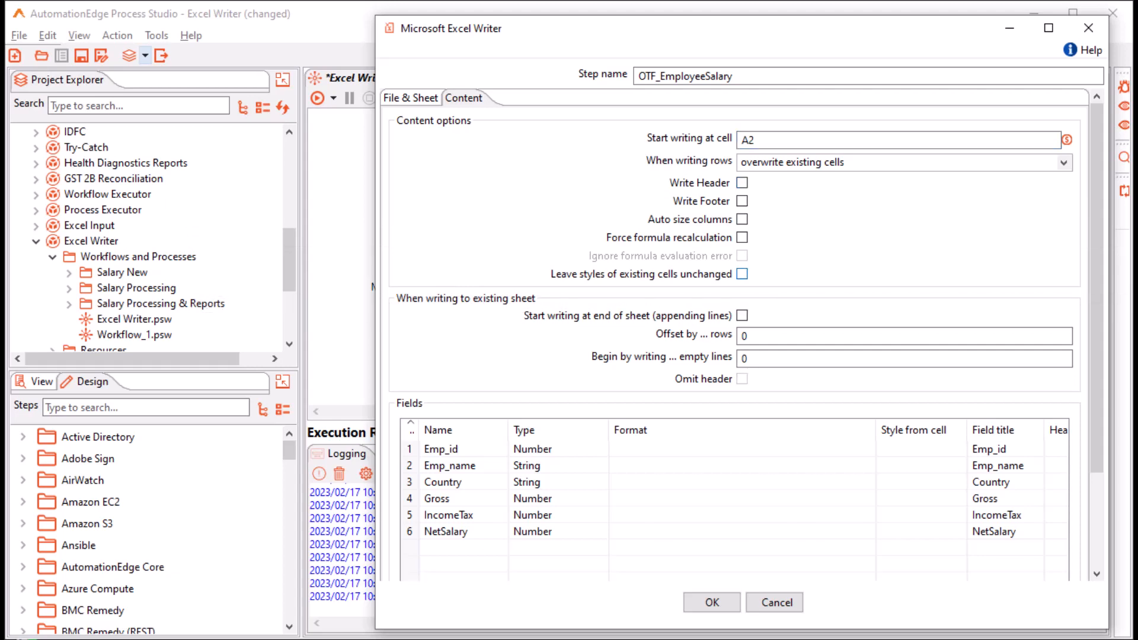
click(742, 274)
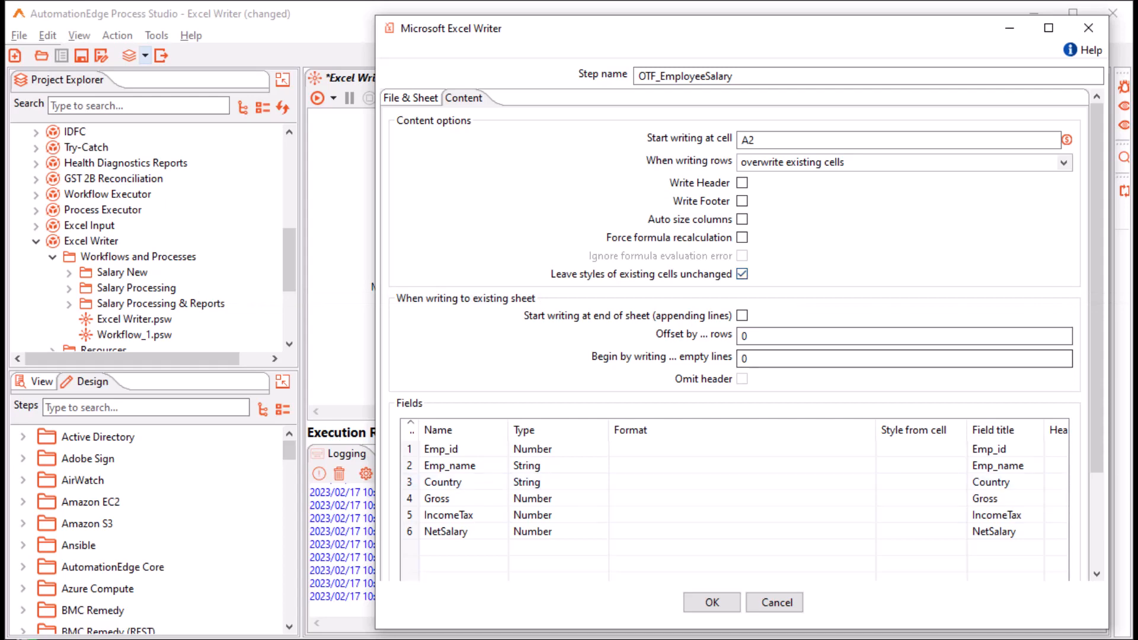
click(714, 603)
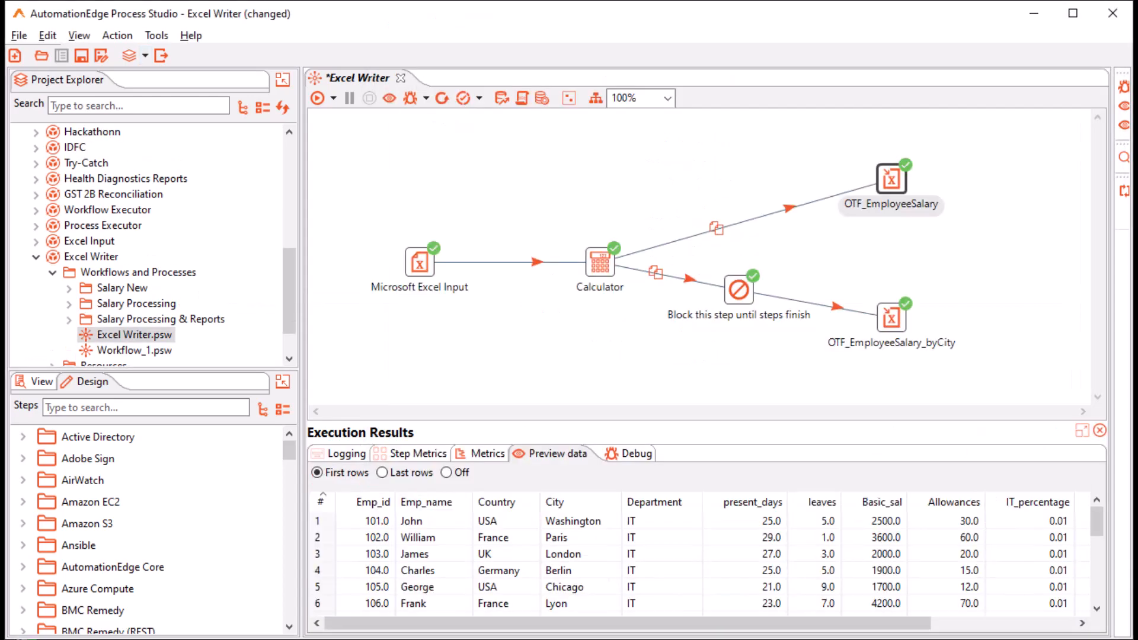
- Configure the OTF_EmployeeSalary_byCity step to write to the existing sheet if the sheet exists in the output file
double_click(891, 318)
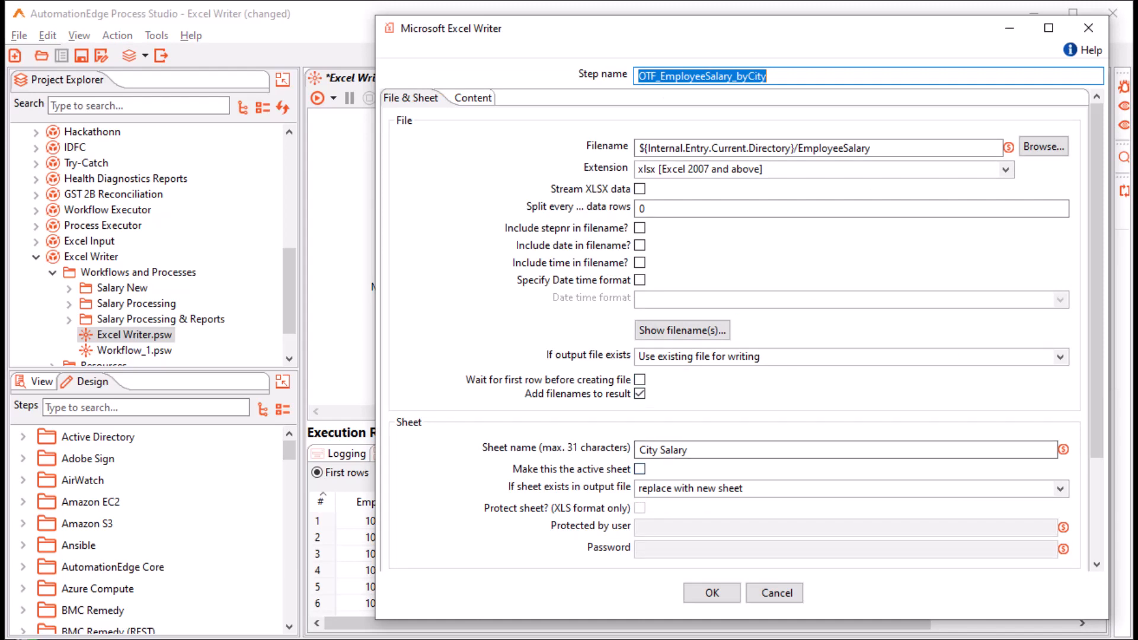
click(712, 489)
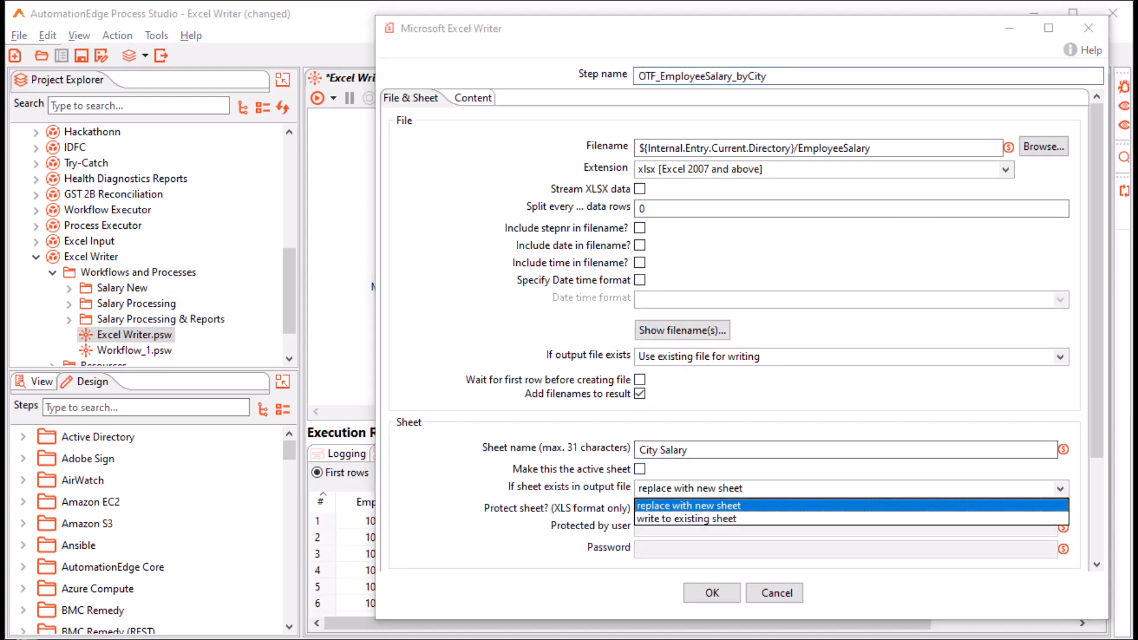
key(Down)
key(Return)
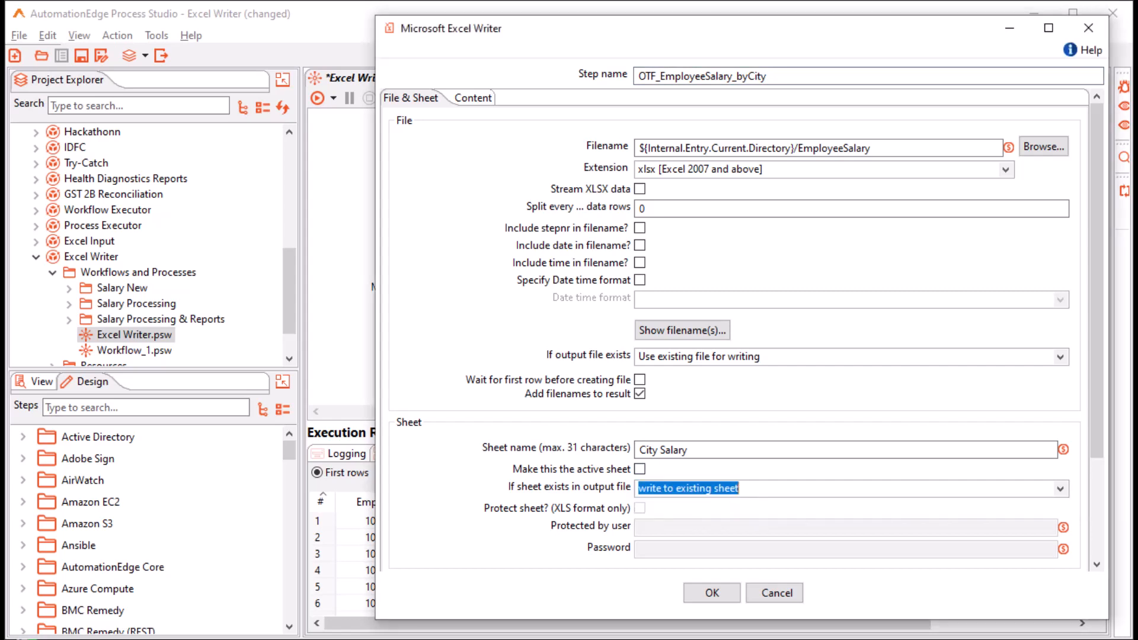
- Enable the template for new files in OTF_EmployeeSalary_byCity, with ${Internal.Entry.Current.Directory}/template.xls as the template file
scroll(735, 332, down, 5)
click(640, 471)
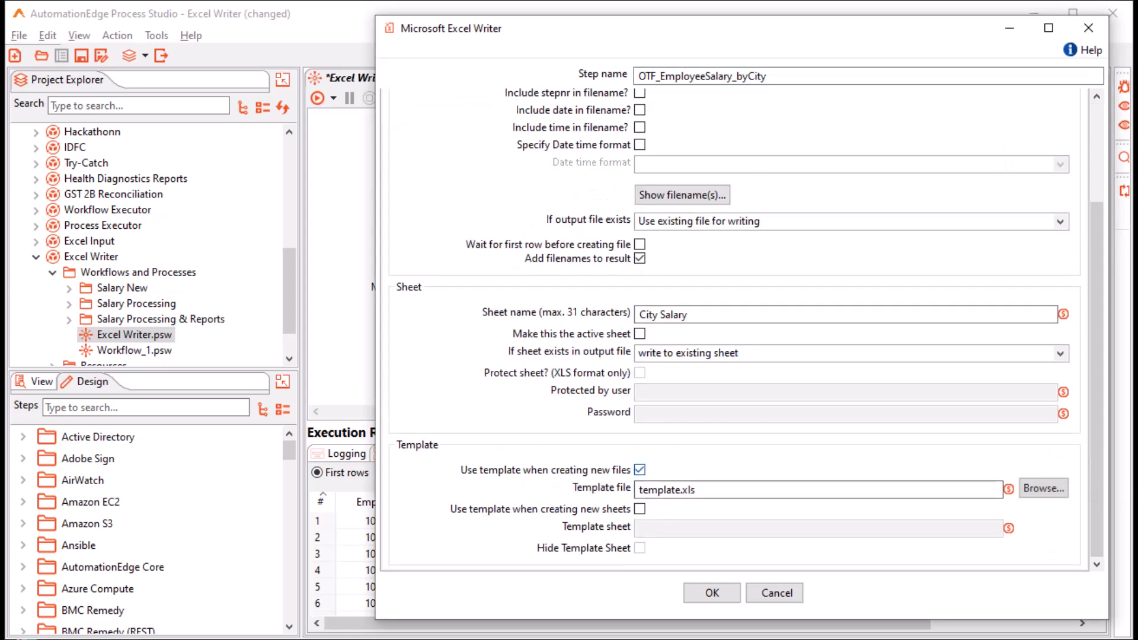
key(ctrl+space)
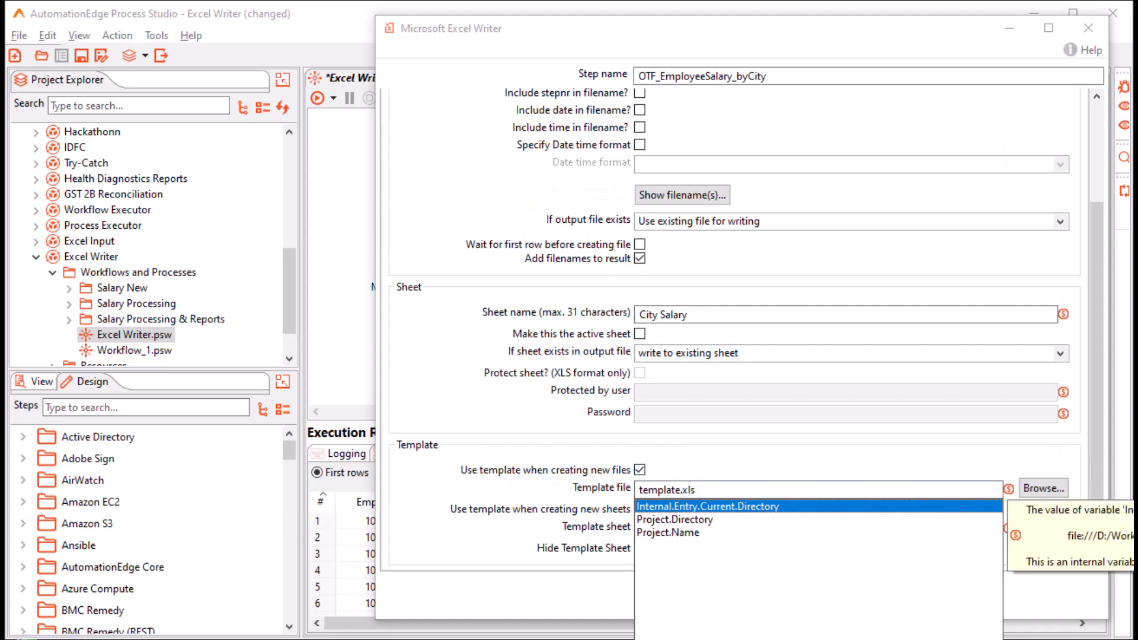
key(Return)
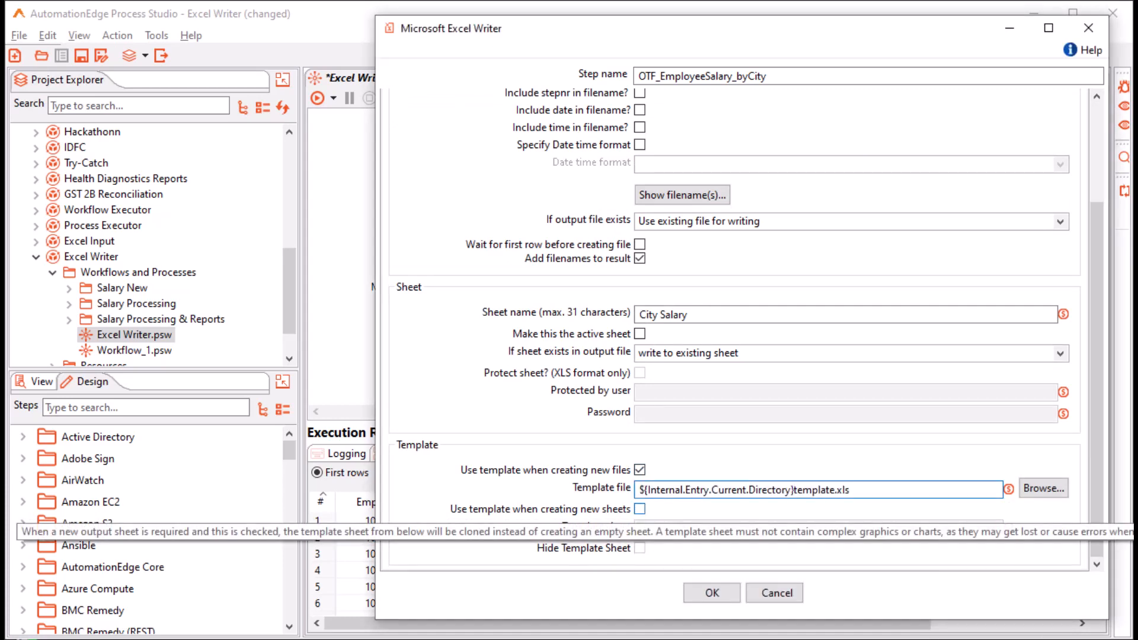
text(/)
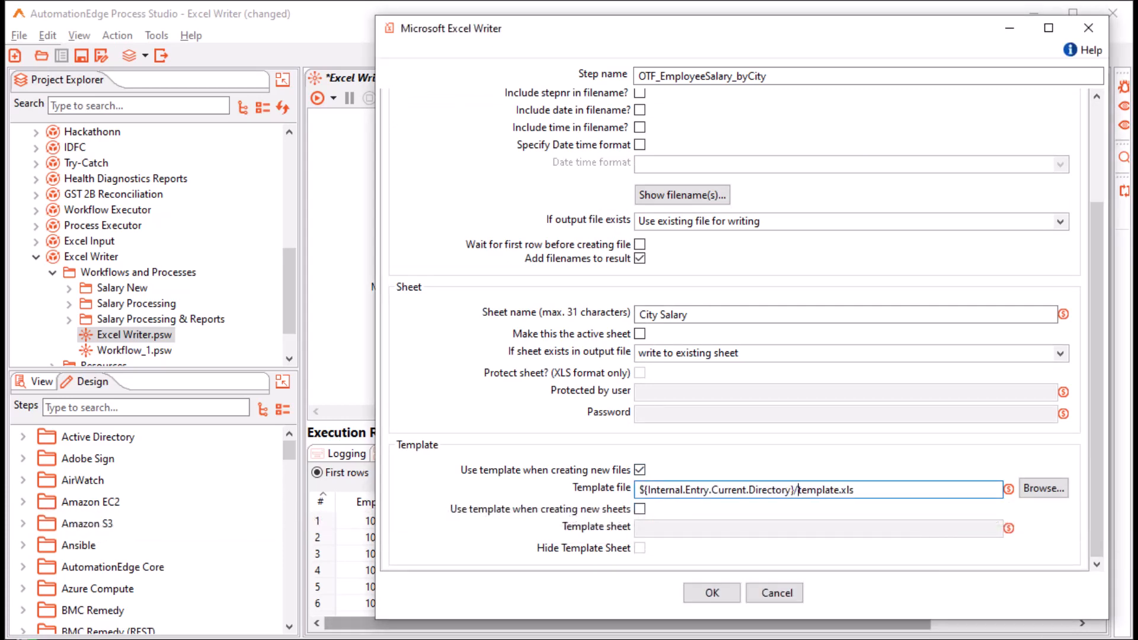
- Enable the template for new sheets in OTF_EmployeeSalary_byCity and set the template sheet to City Salary
click(640, 509)
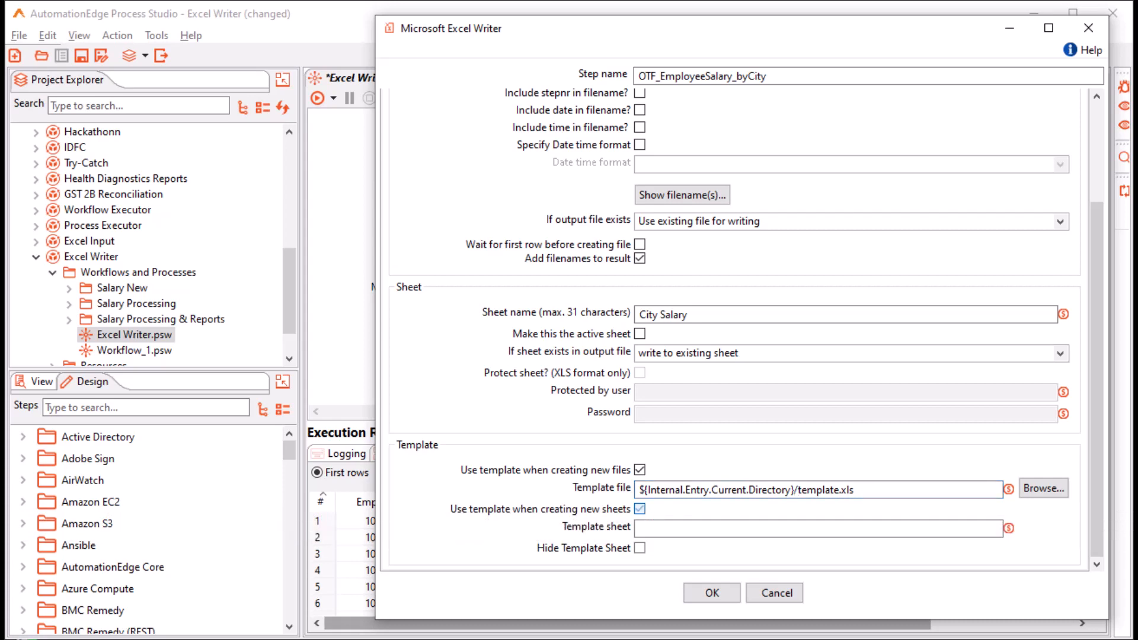
click(690, 315)
click(689, 528)
text(City Salary)
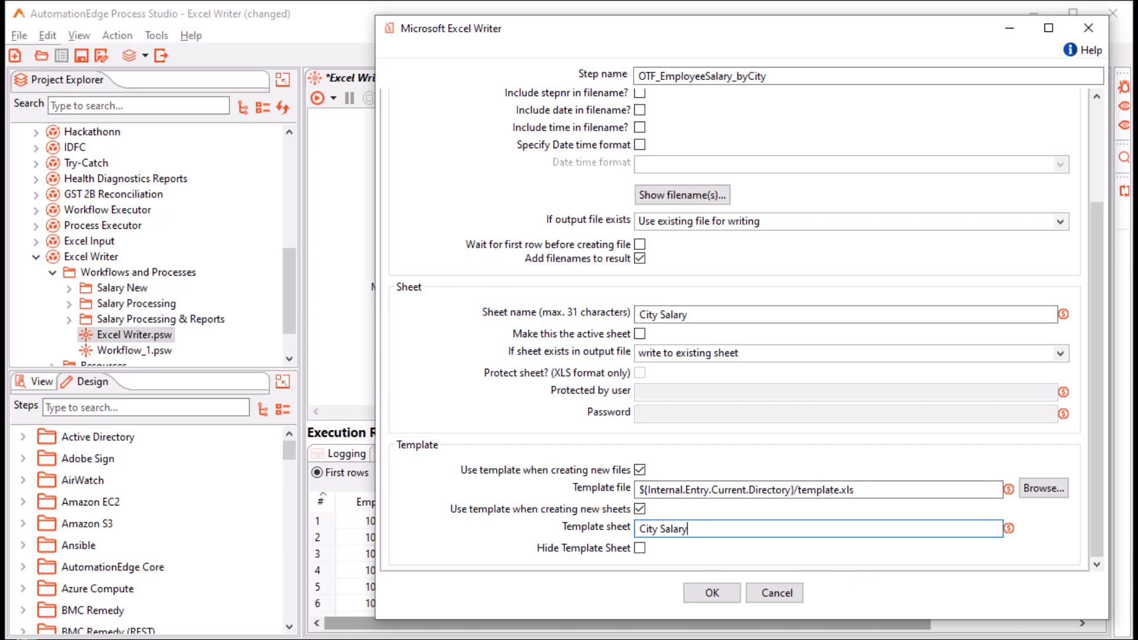
- Set OTF_EmployeeSalary_byCity's content to start writing at A2 without a header, leaving styles of existing cells unchanged, and apply the settings
scroll(735, 329, up, 3)
click(473, 98)
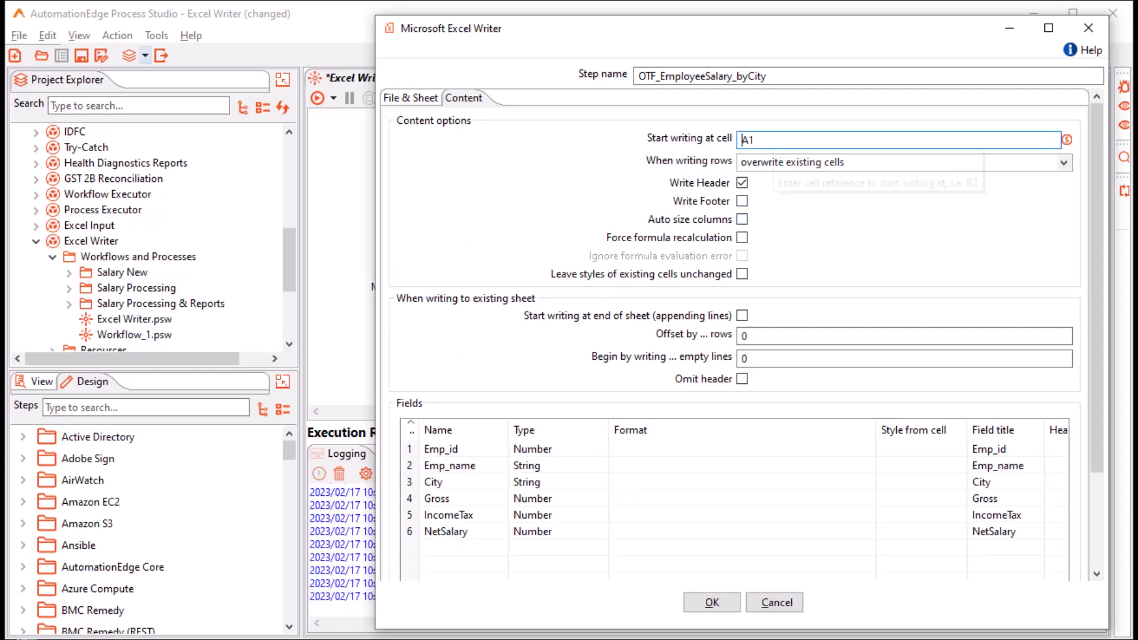
click(772, 140)
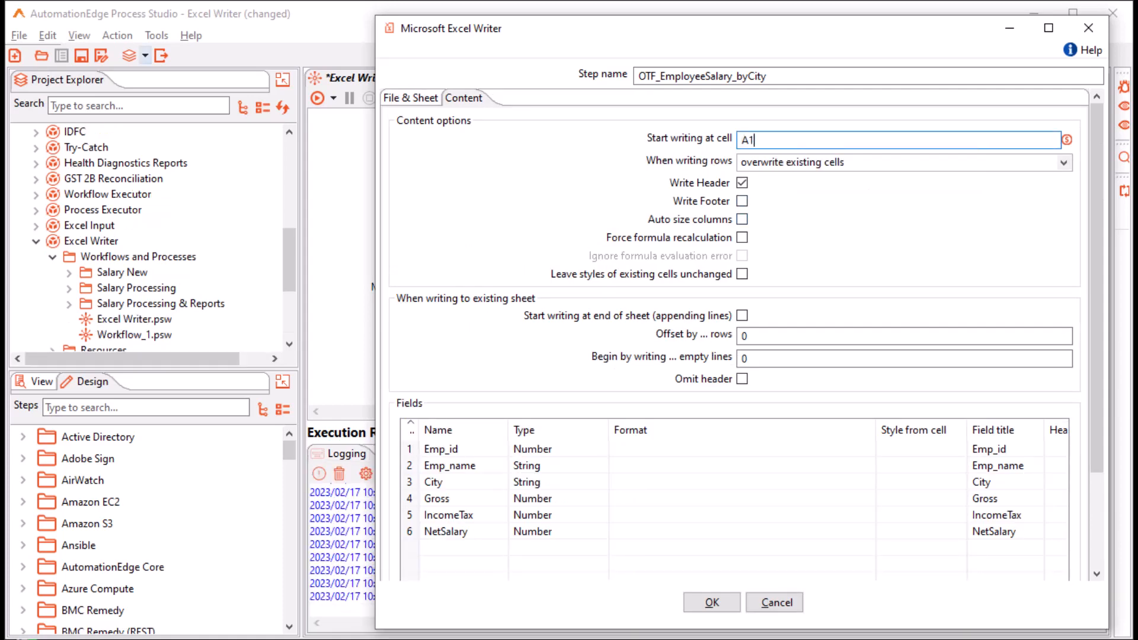
key(BackSpace)
text(2)
click(742, 183)
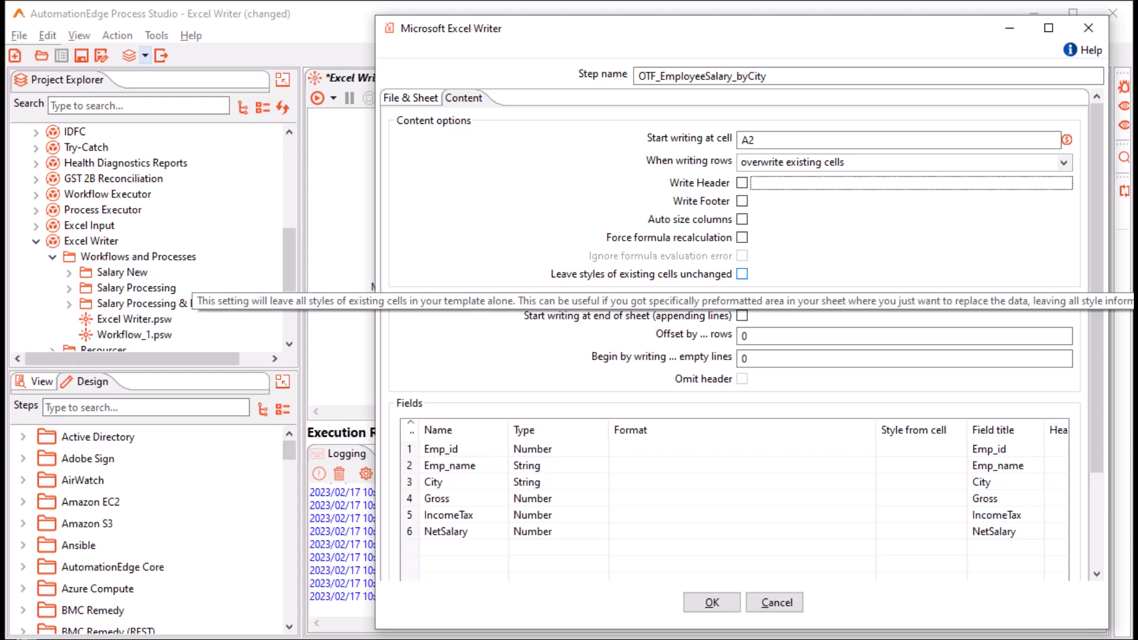
click(742, 274)
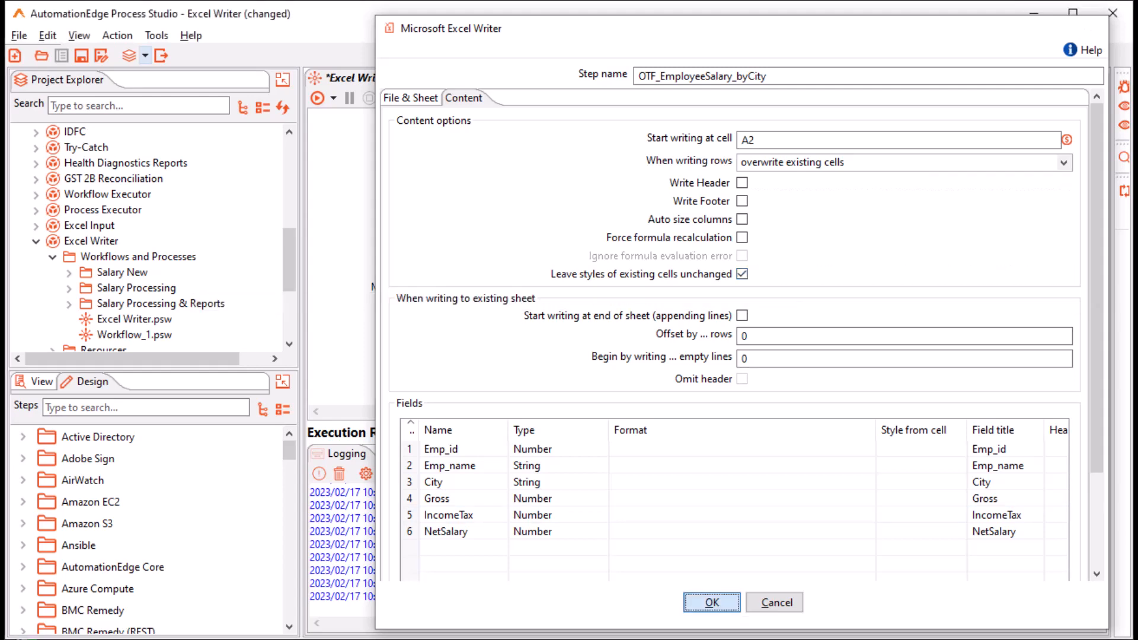
click(712, 602)
- Save the Excel Writer workflow and run it to generate the EmployeeSalary workbook
key(ctrl+s)
click(318, 99)
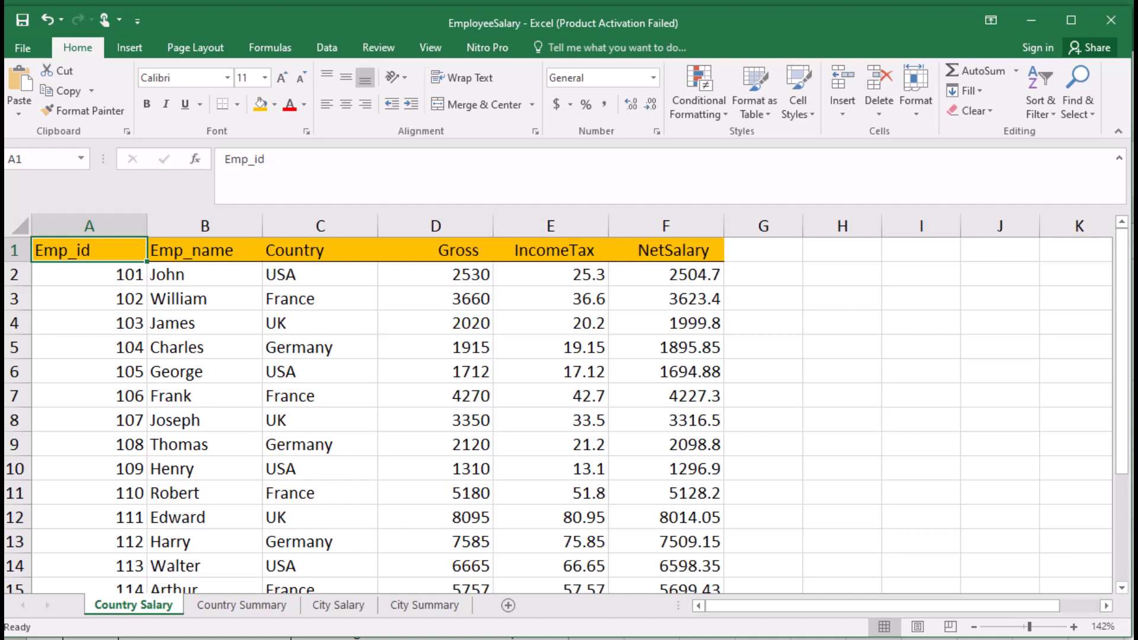
- In the EmployeeSalary workbook in Excel, review the Country Summary, City Salary and City Summary sheets
click(241, 606)
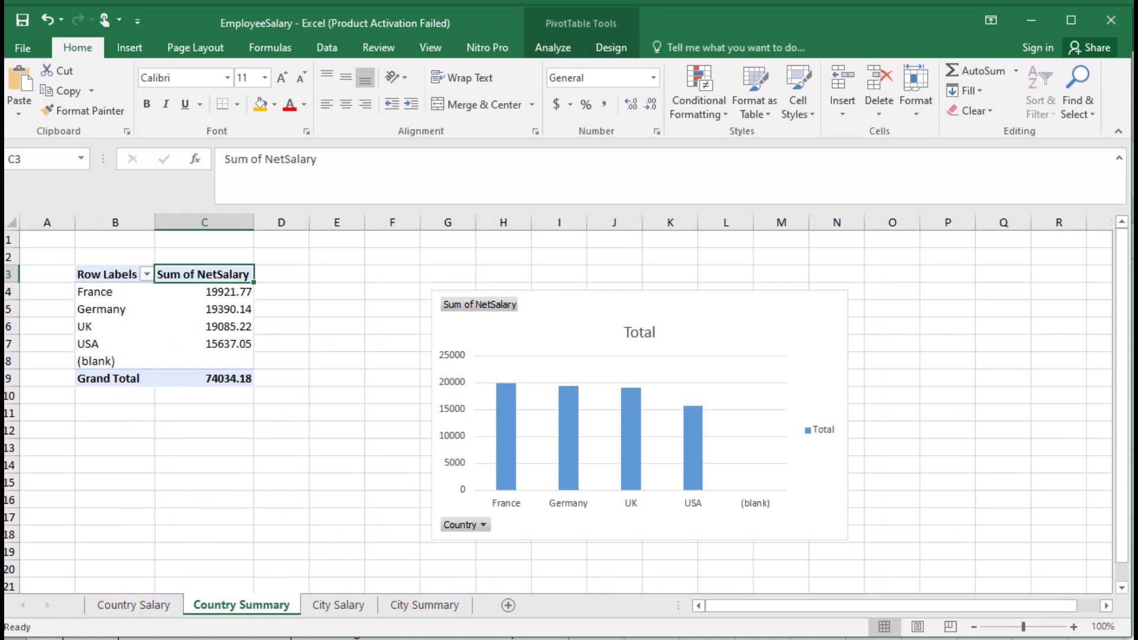
click(339, 605)
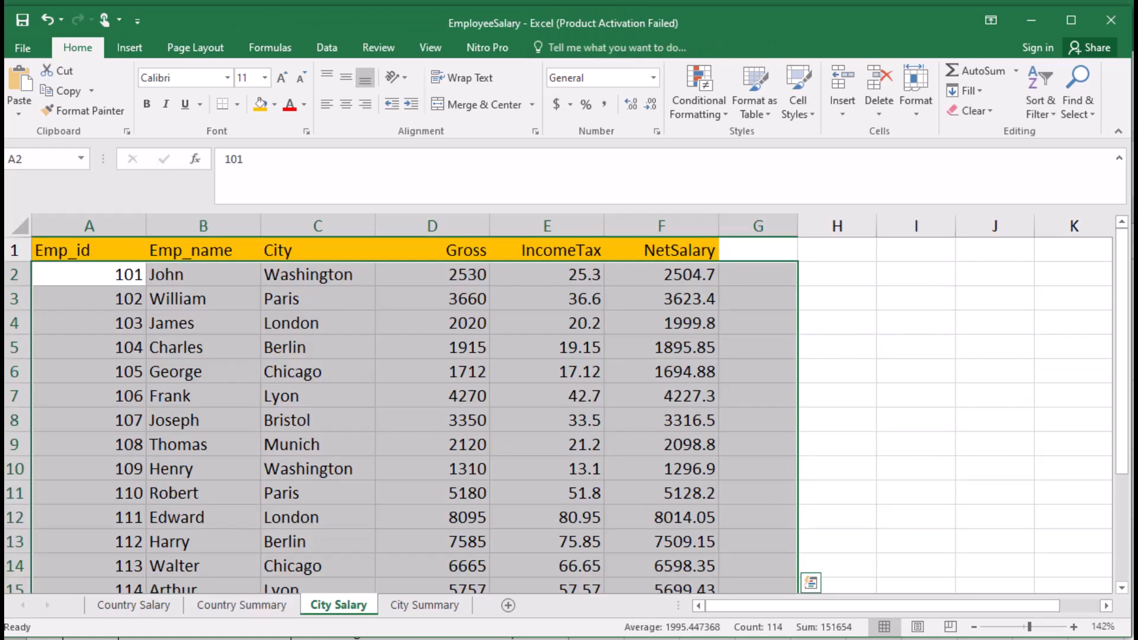
click(661, 420)
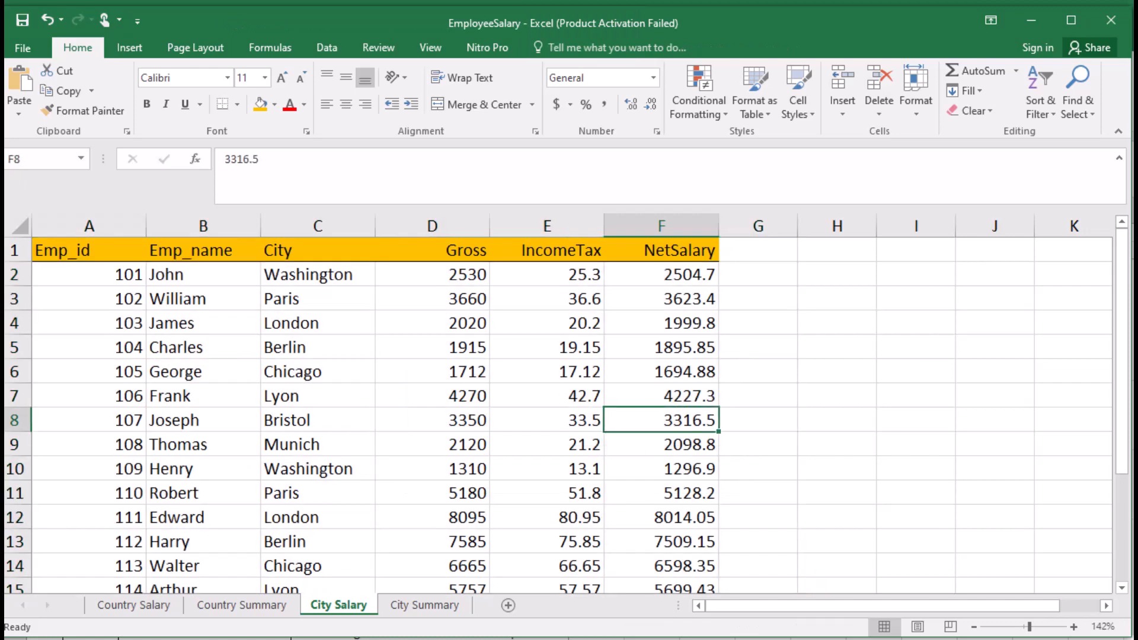
click(425, 605)
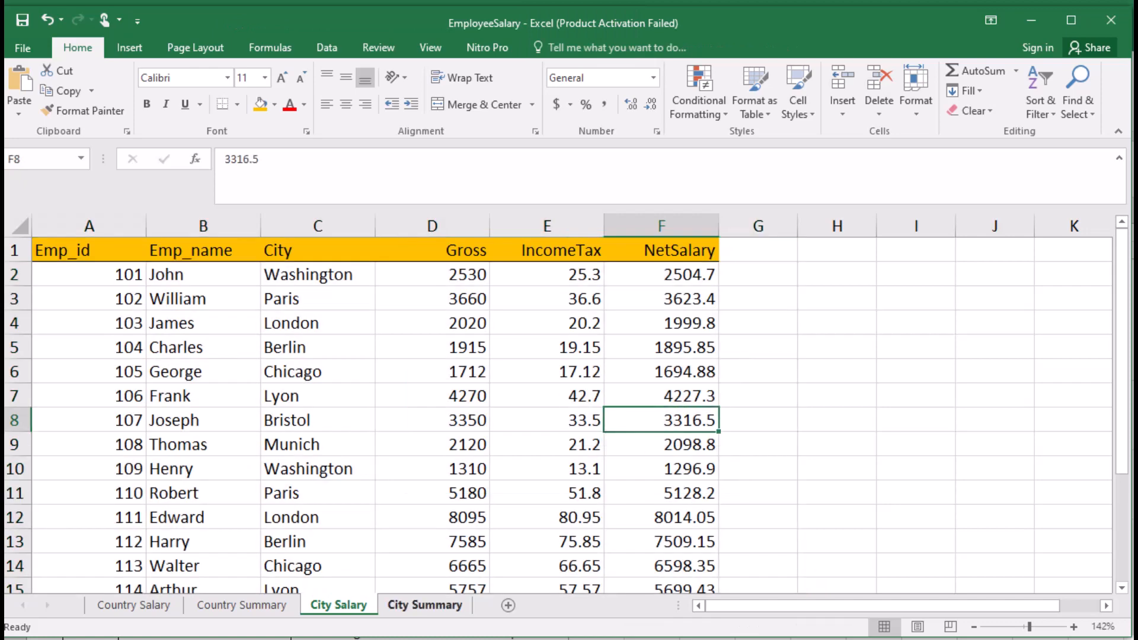